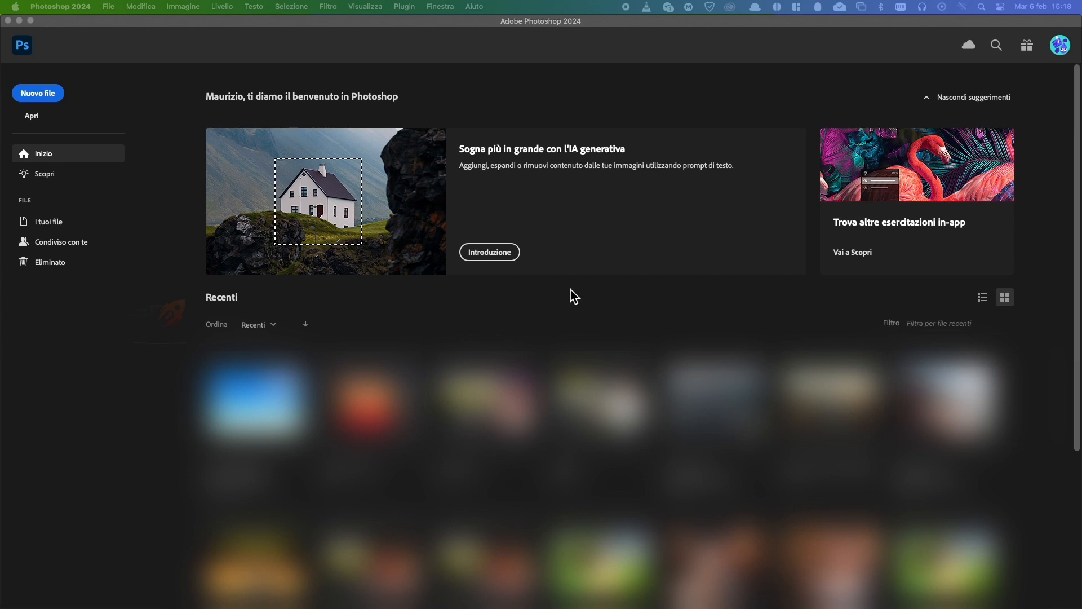
Open the interface preferences, try the light grey colour theme, and set it back to the second-darkest grey
{"action": "left_click", "coordinate": [72, 10]}
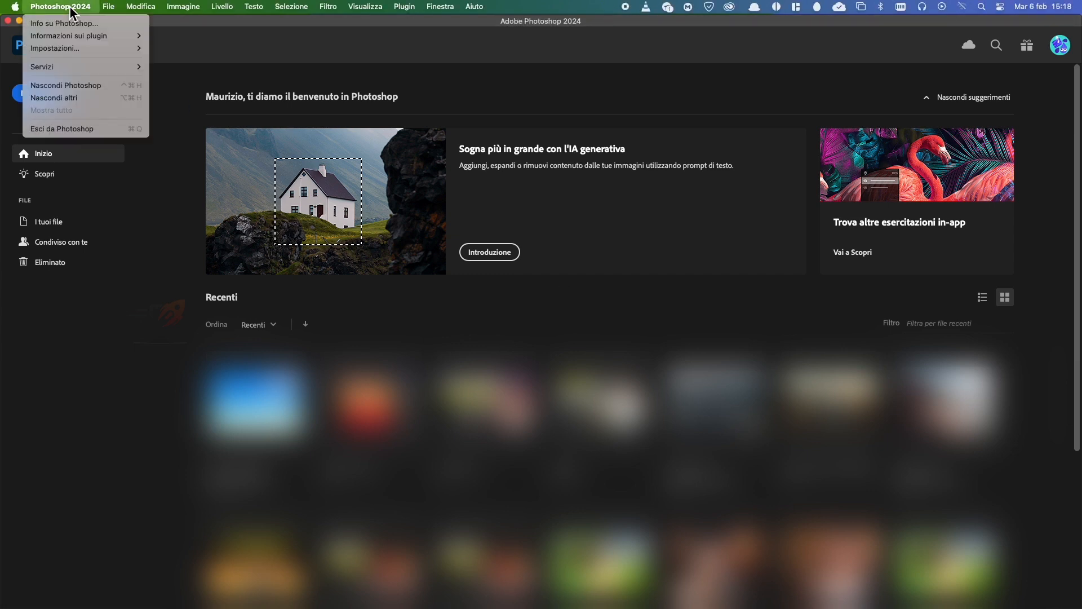
{"action": "mouse_move", "coordinate": [78, 49]}
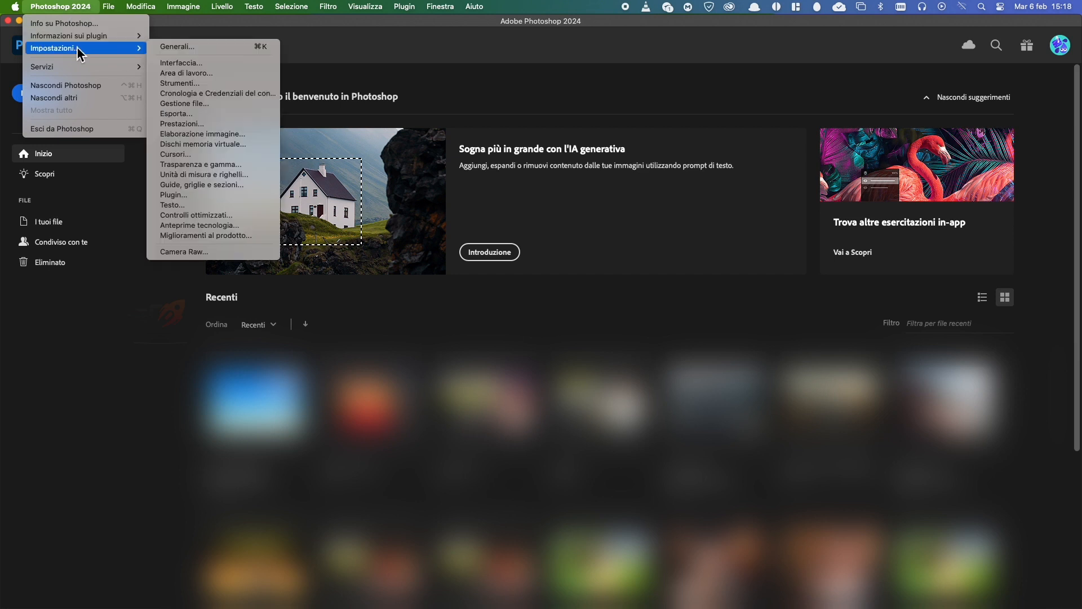
{"action": "left_click", "coordinate": [192, 47]}
{"action": "left_click", "coordinate": [236, 136]}
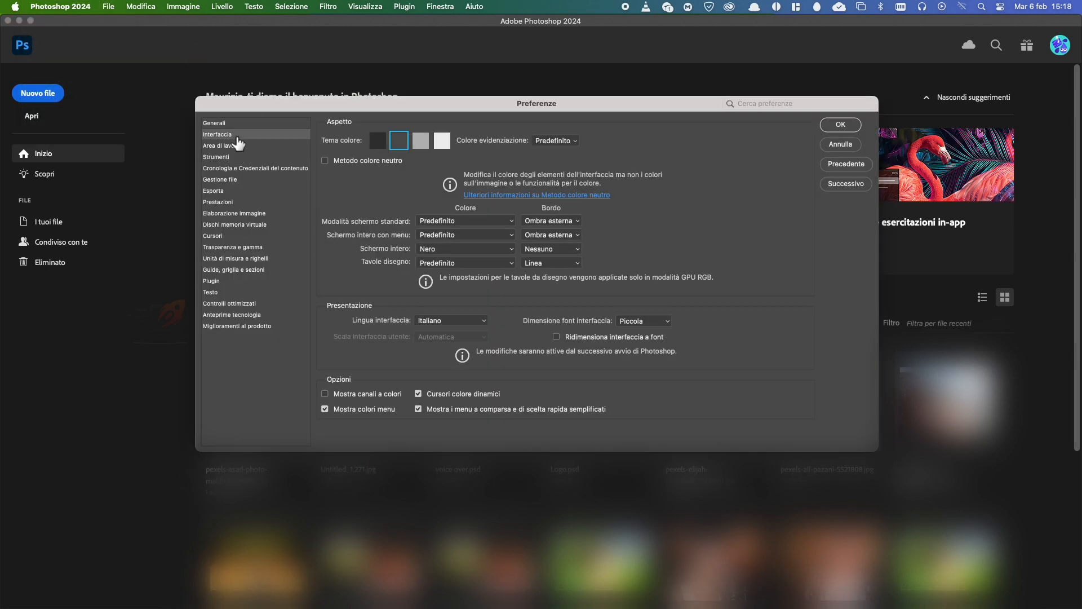
{"action": "left_click", "coordinate": [422, 144]}
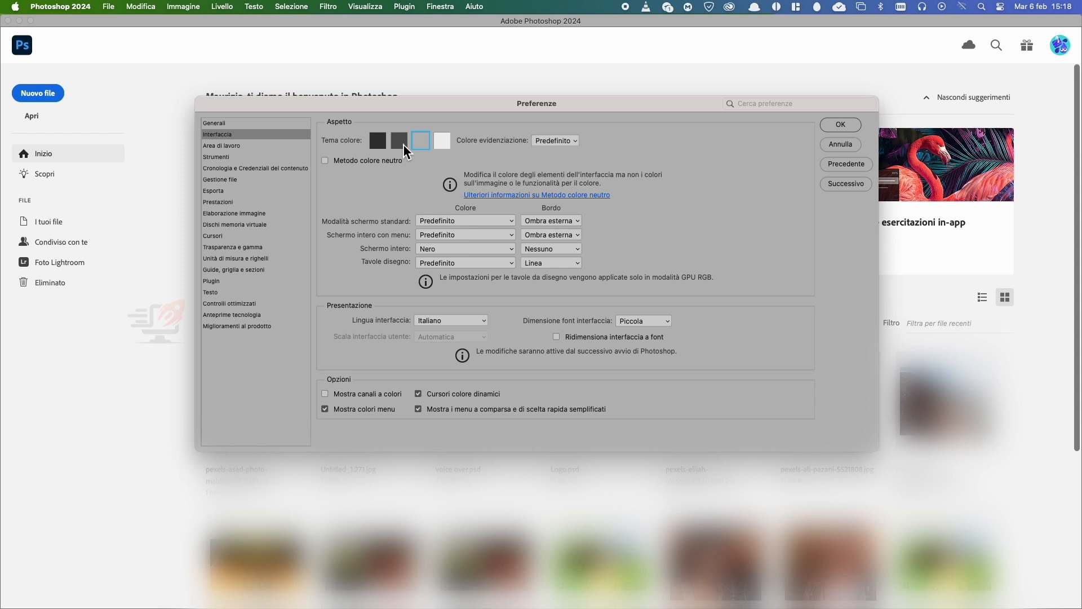
{"action": "left_click", "coordinate": [404, 144]}
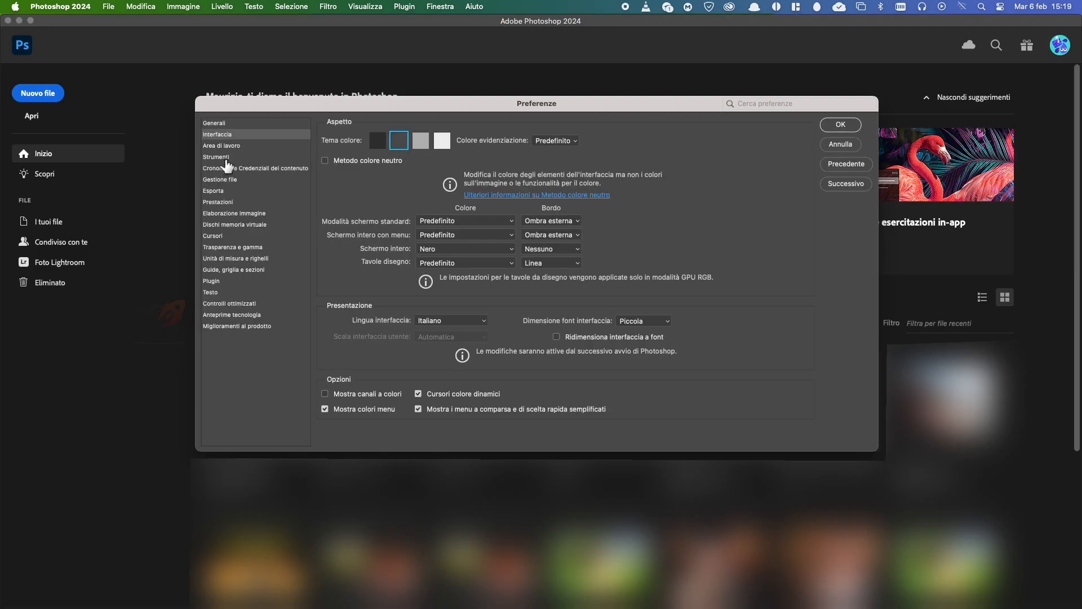
Enable "Zoom con rotellina scorrimento" in the tools preferences and apply the preferences
{"action": "left_click", "coordinate": [235, 160]}
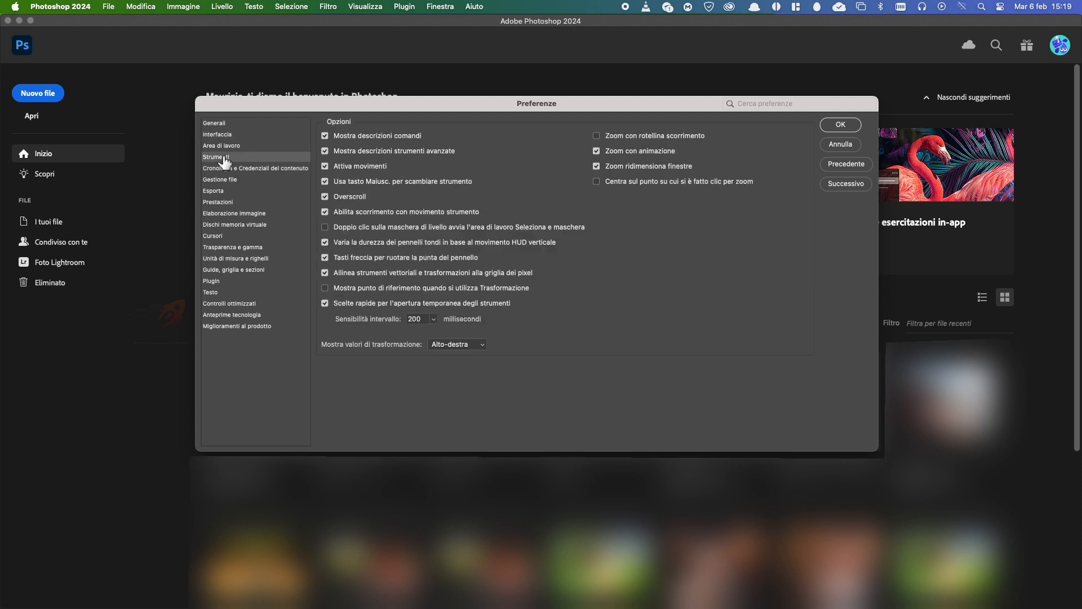
{"action": "left_click", "coordinate": [597, 136]}
{"action": "left_click", "coordinate": [842, 122]}
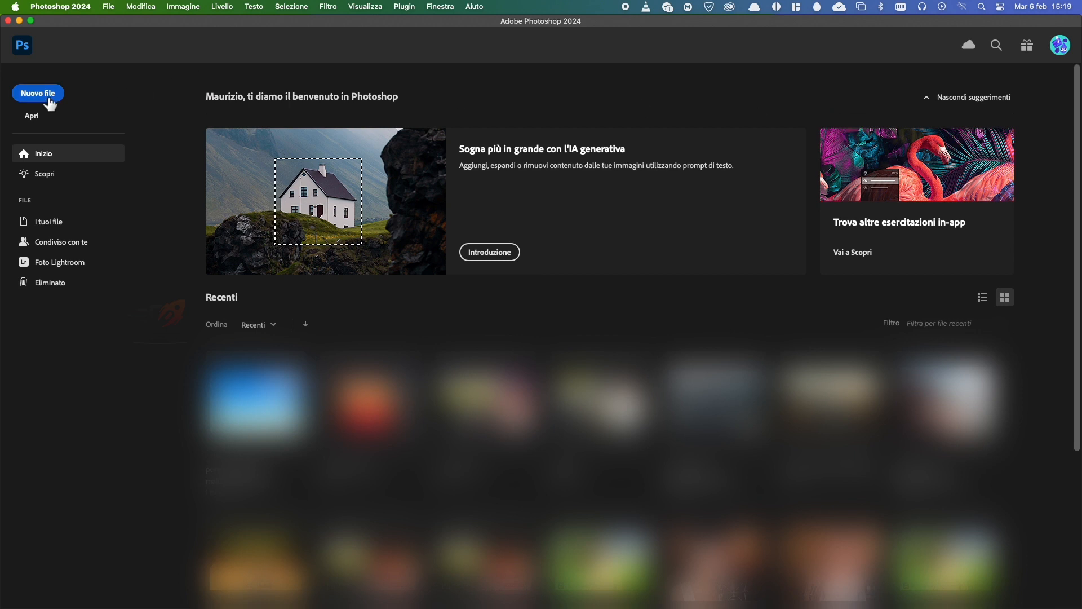
Create a new 1280 x 720 pixel document at 72 ppi with a white background and the sRGB IEC61966-2.1 colour profile
{"action": "left_click", "coordinate": [49, 101]}
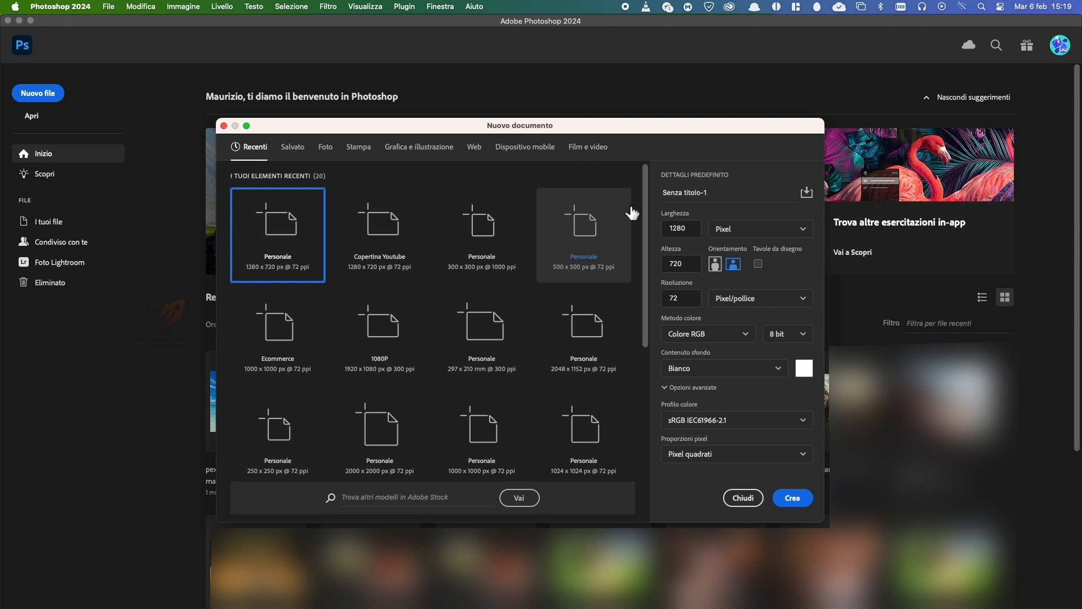
{"action": "left_click", "coordinate": [691, 229]}
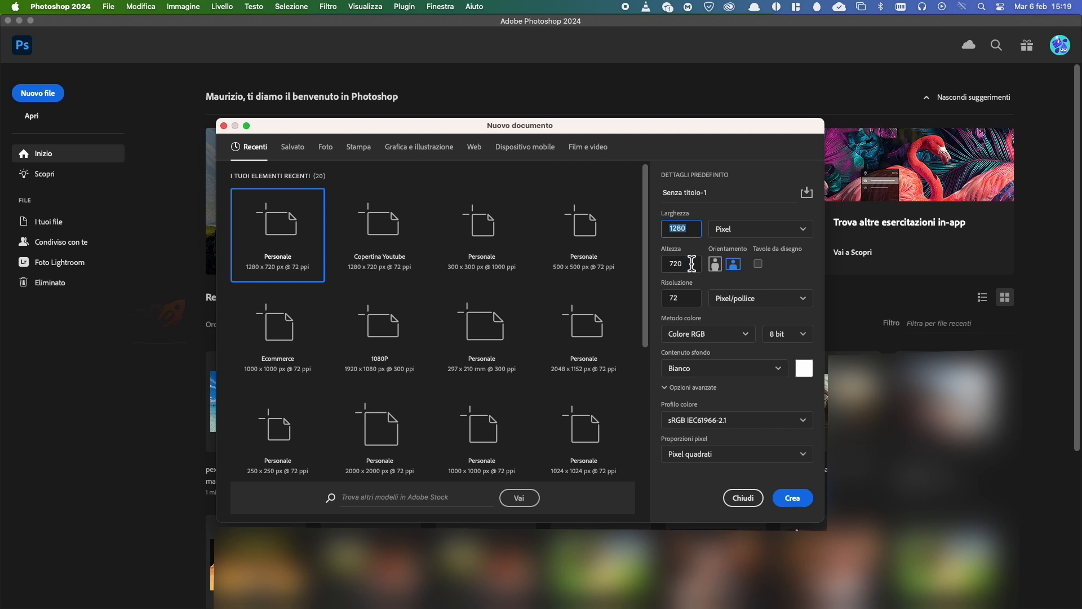
{"action": "left_click", "coordinate": [756, 238]}
{"action": "left_click", "coordinate": [753, 251]}
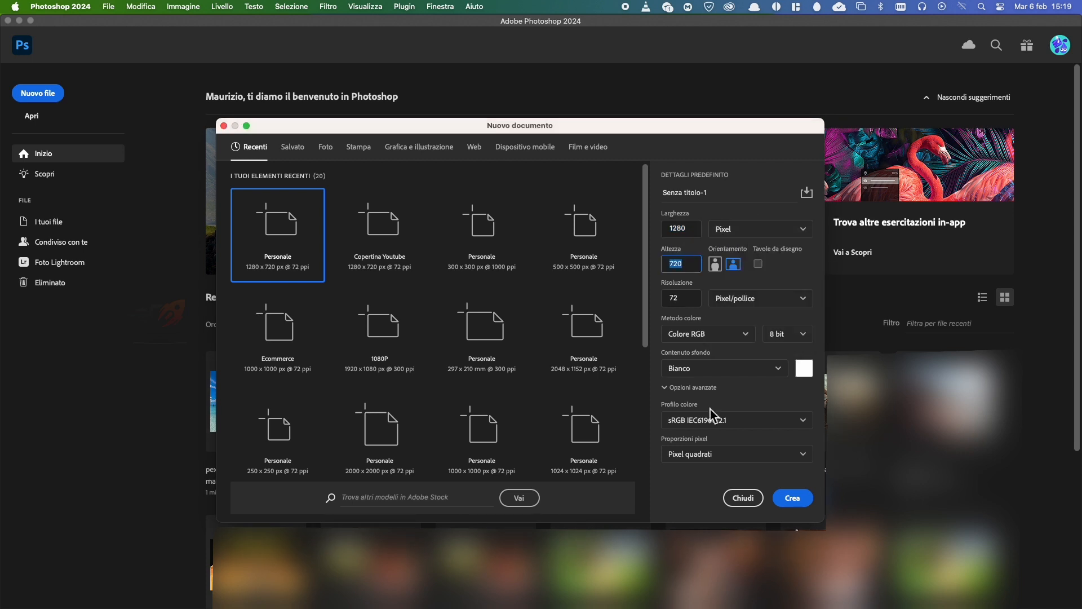
{"action": "left_click", "coordinate": [713, 423]}
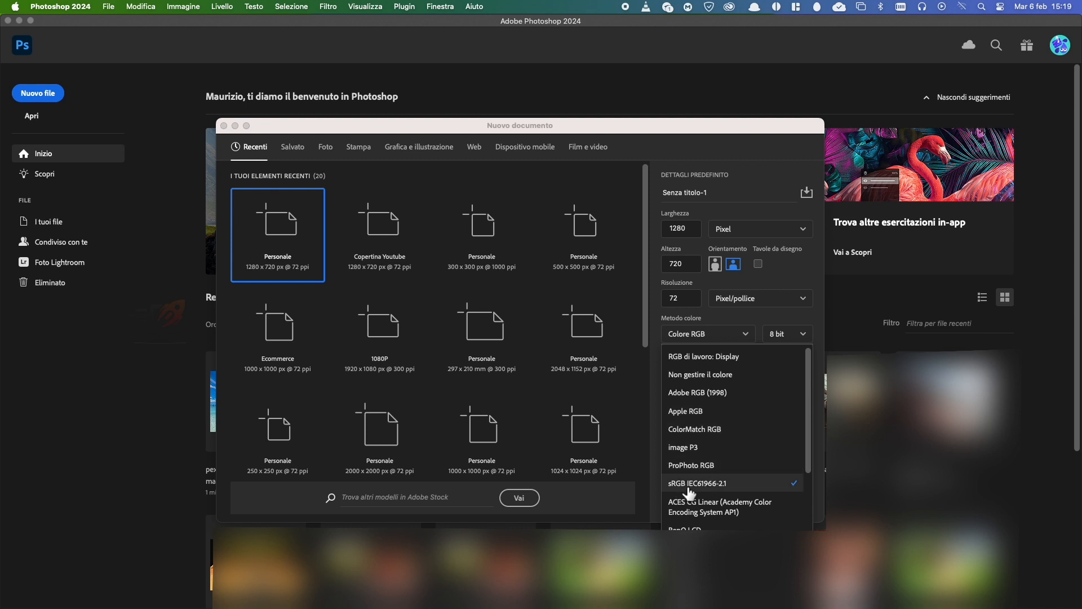
{"action": "left_click", "coordinate": [727, 483]}
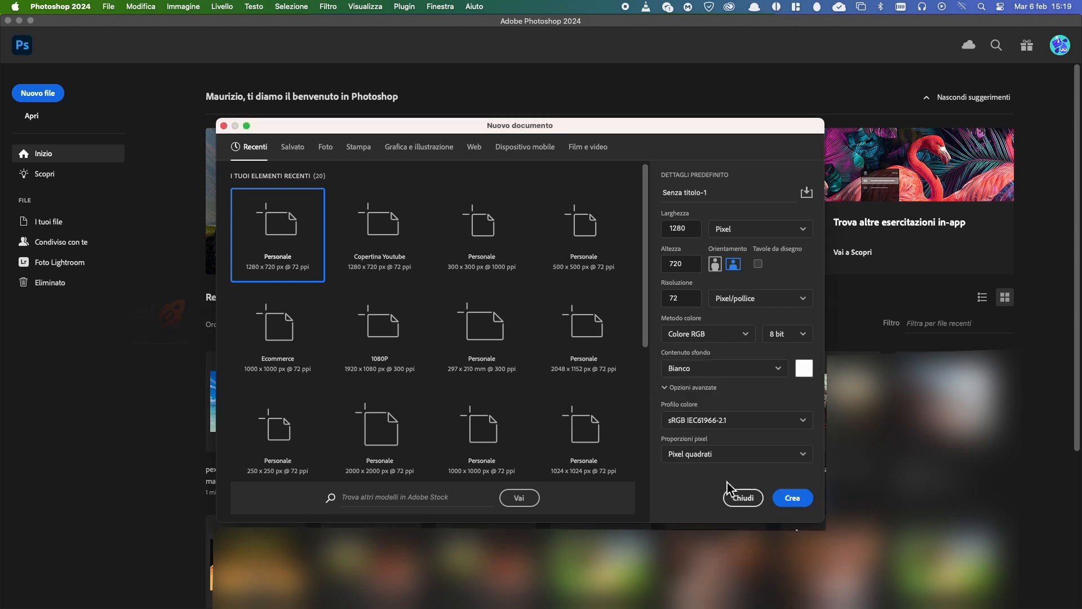
{"action": "left_click", "coordinate": [807, 500]}
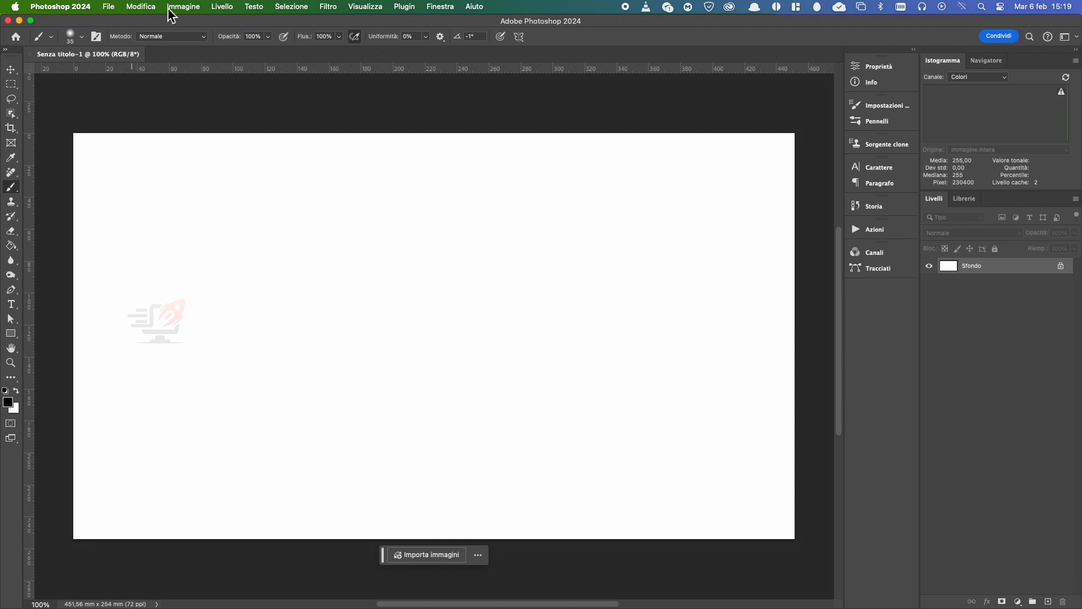
{"action": "left_click", "coordinate": [111, 8]}
{"action": "mouse_move", "coordinate": [179, 15]}
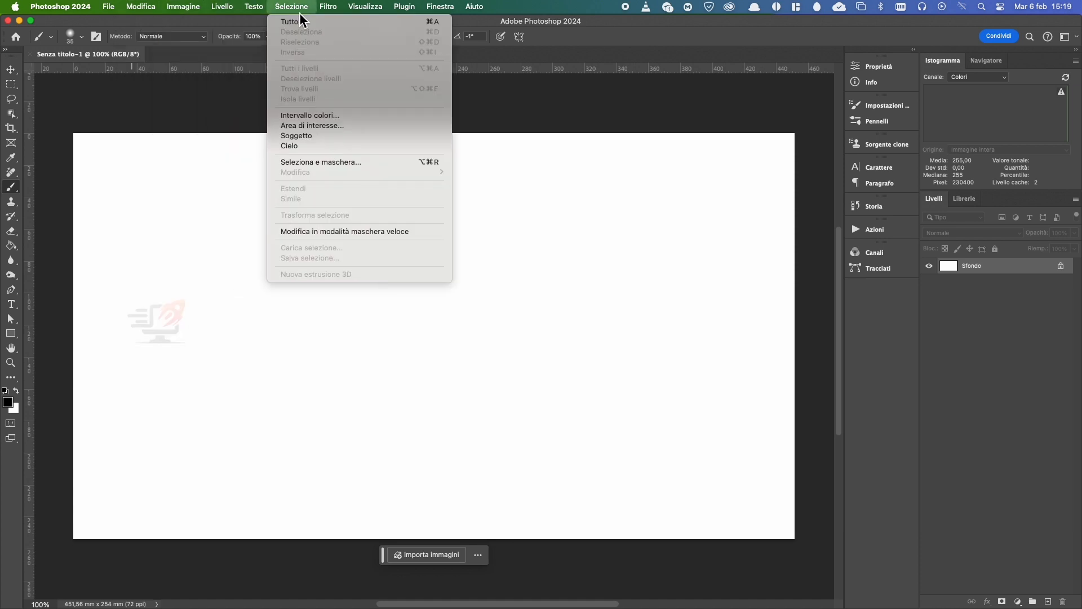
{"action": "mouse_move", "coordinate": [350, 17]}
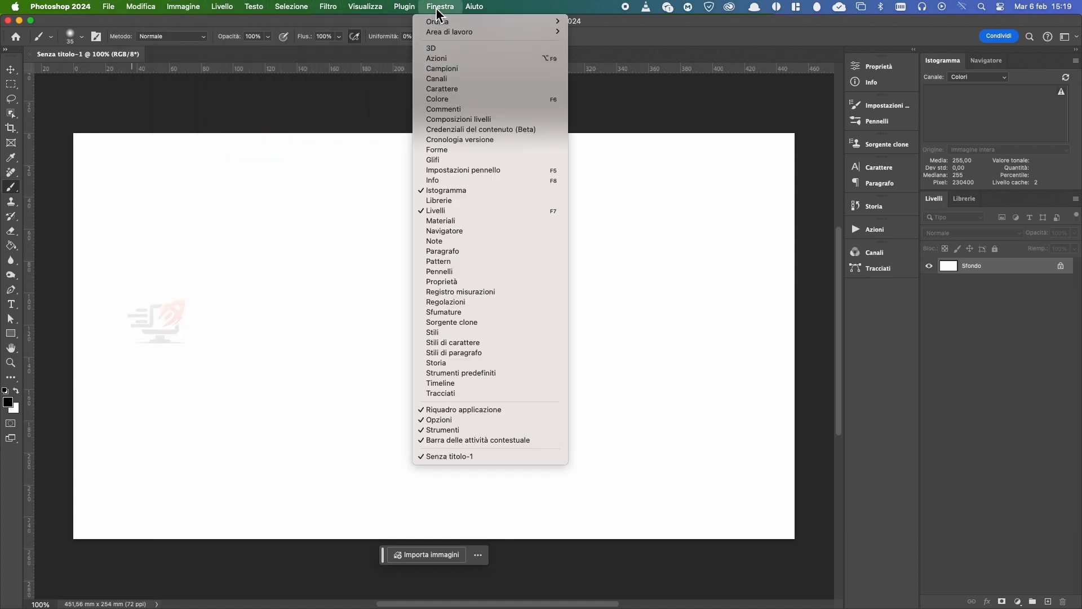
{"action": "left_click", "coordinate": [17, 79]}
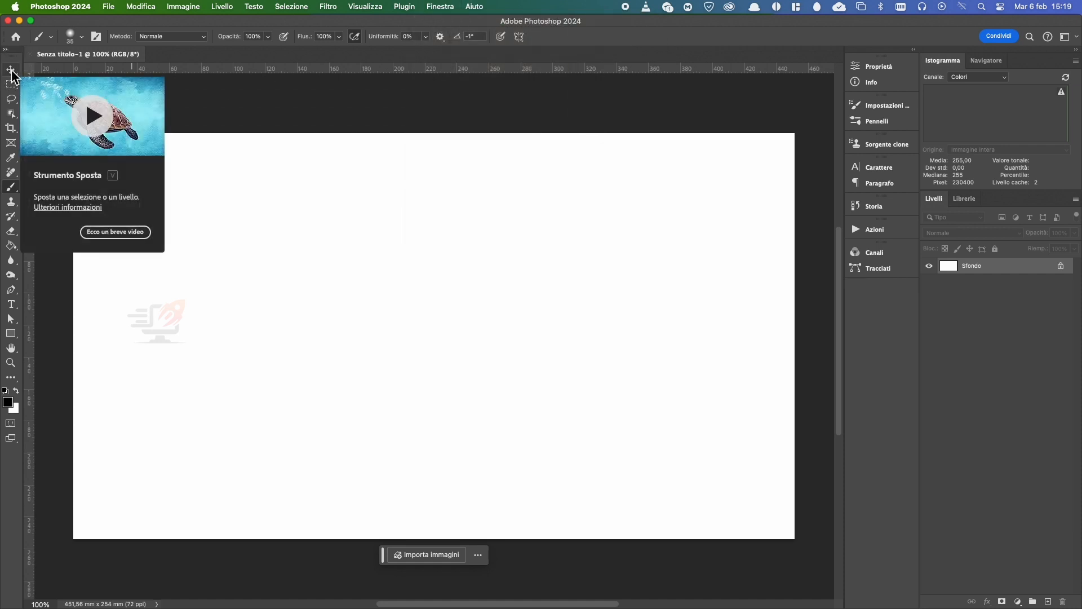
Activate the Move tool and show the Navigator in place of the histogram
{"action": "left_click", "coordinate": [11, 69]}
{"action": "left_click", "coordinate": [986, 61]}
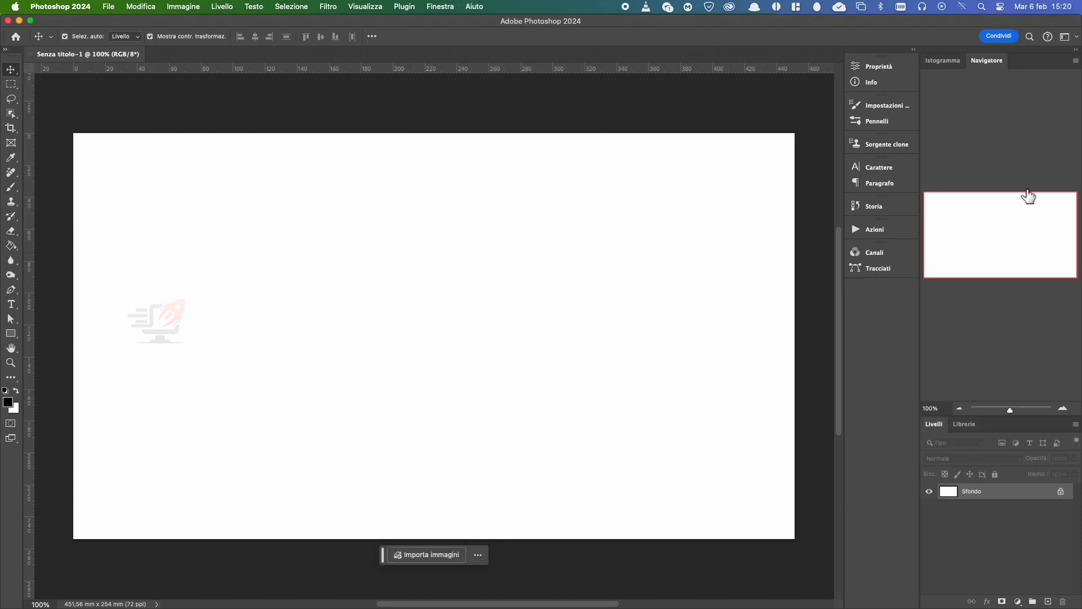
Choose the Fotografia workspace from the available workspaces
{"action": "left_click", "coordinate": [1076, 38]}
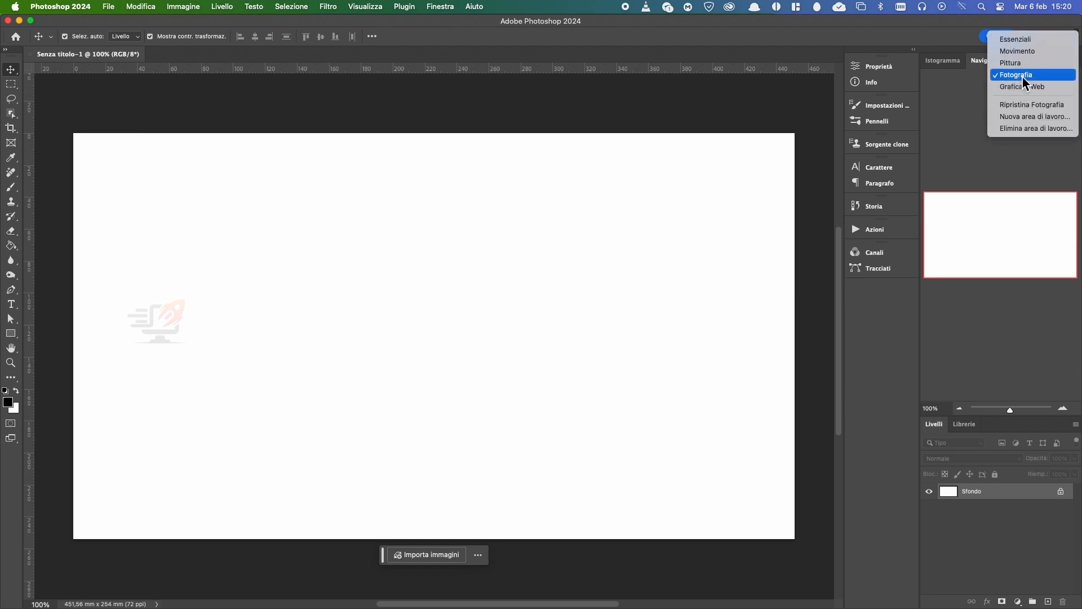
{"action": "left_click", "coordinate": [1030, 77]}
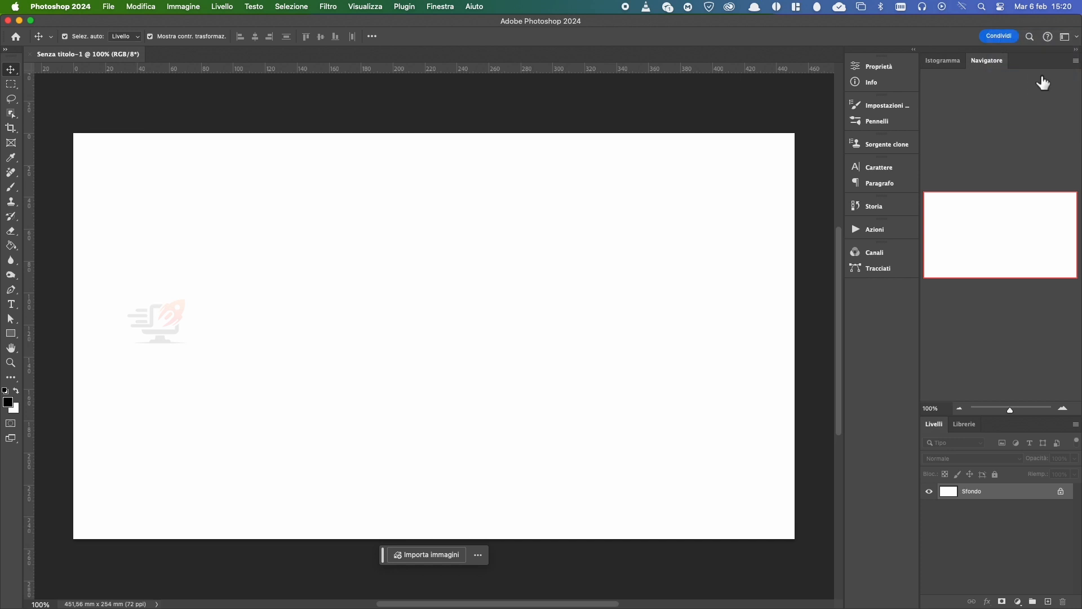
{"action": "left_click", "coordinate": [440, 7]}
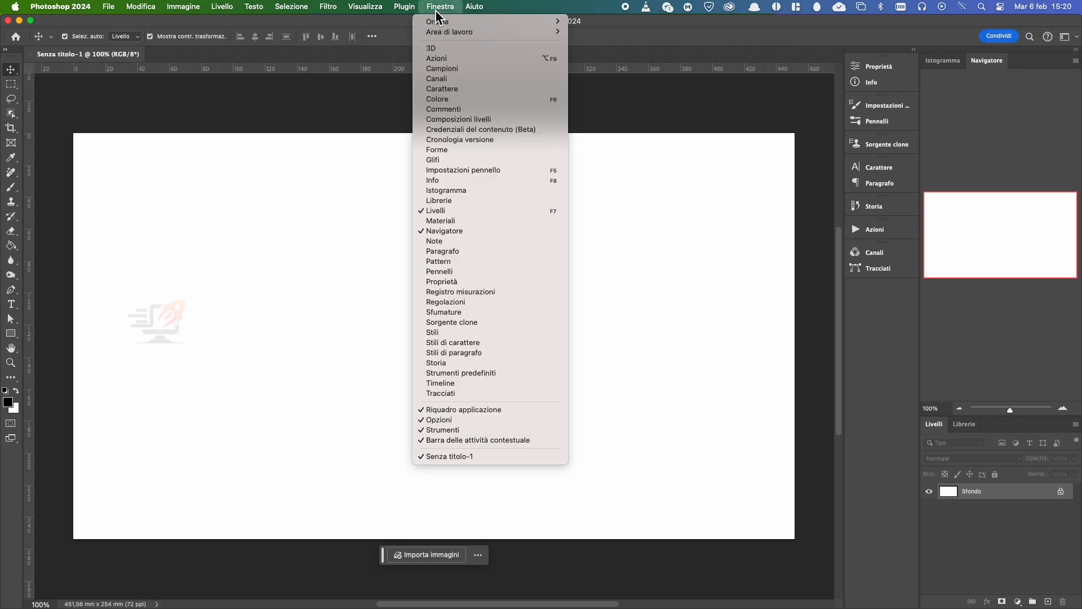
{"action": "mouse_move", "coordinate": [458, 32]}
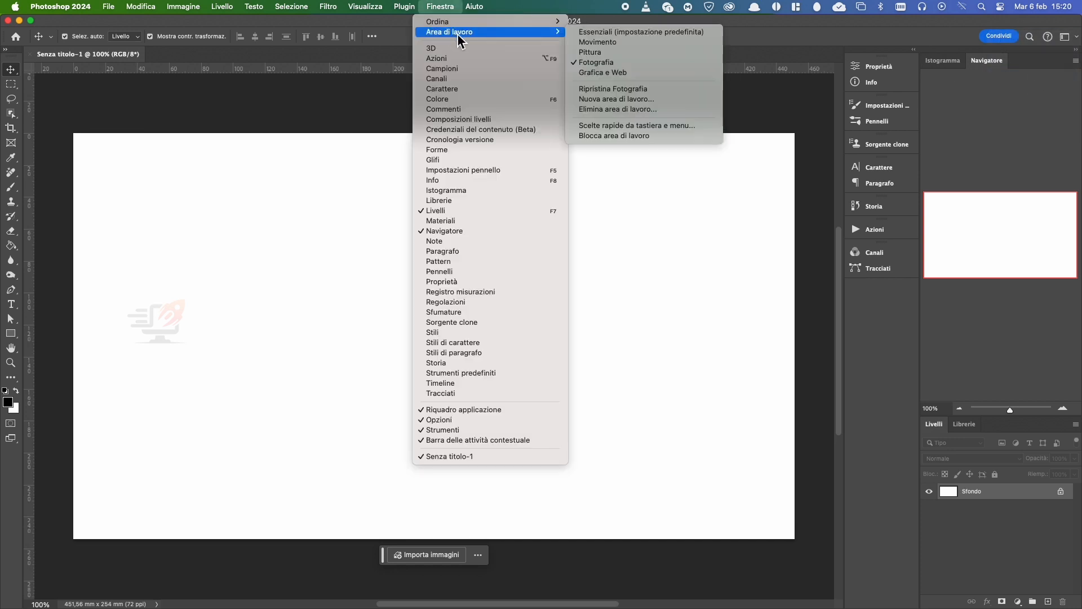
{"action": "left_click", "coordinate": [620, 60]}
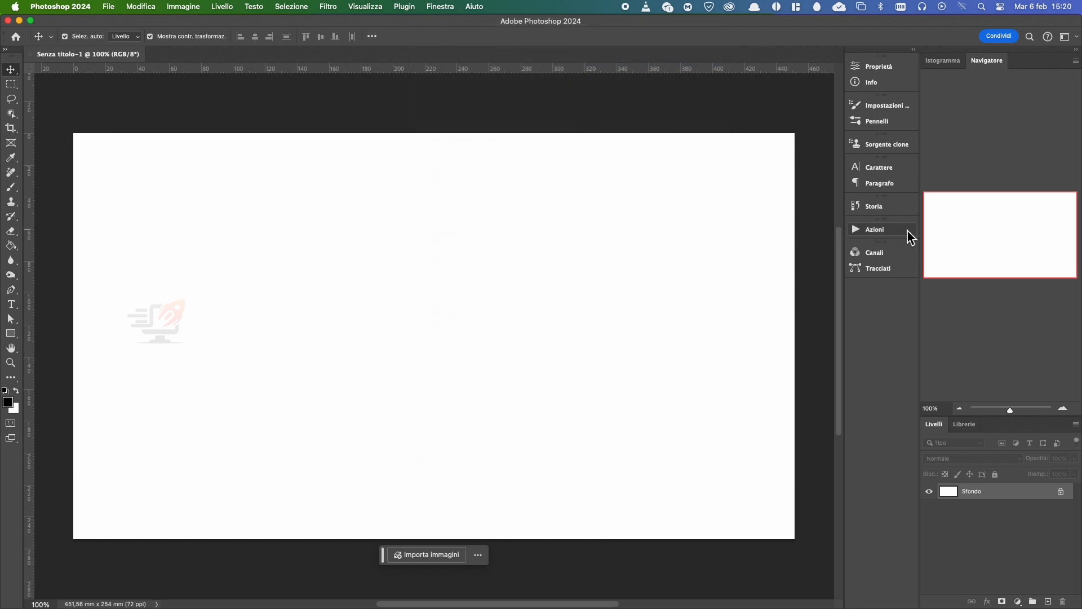
View the lists of actions and history states, closing each one again
{"action": "left_click", "coordinate": [875, 228]}
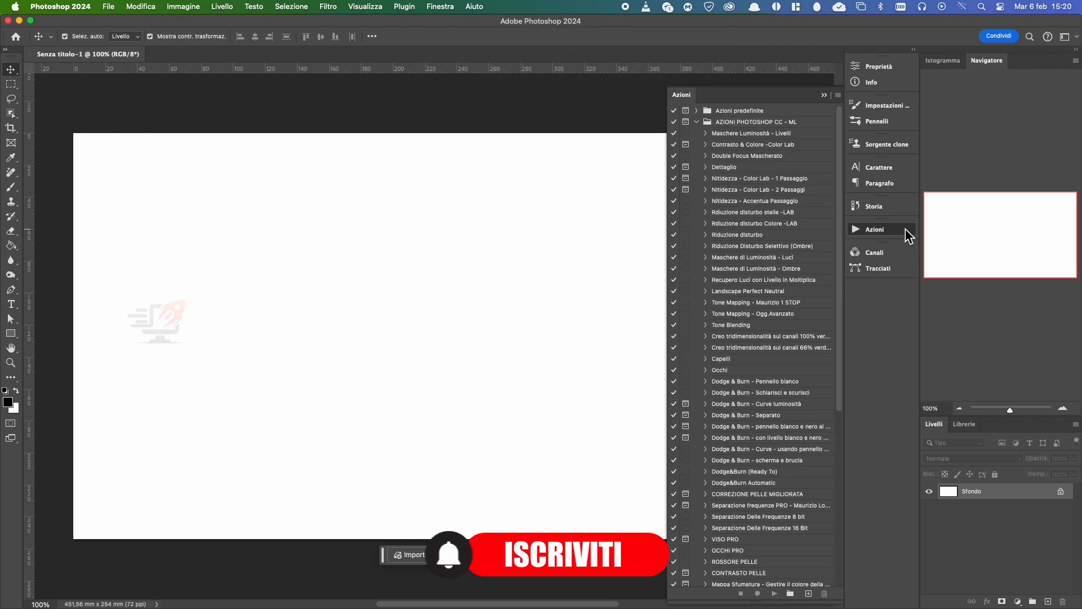
{"action": "left_click", "coordinate": [906, 228]}
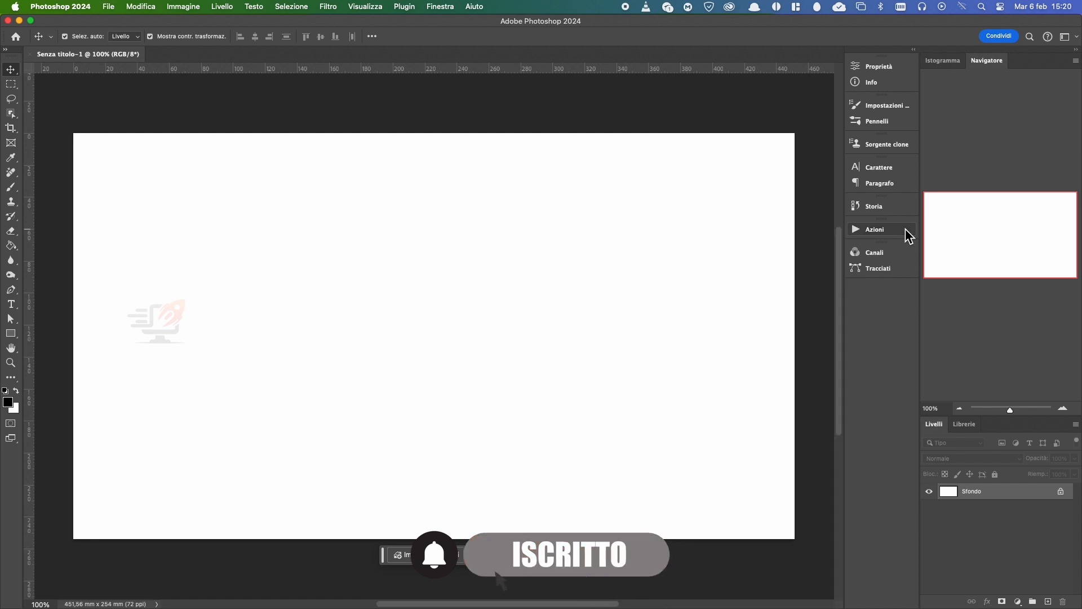
{"action": "left_click", "coordinate": [883, 206]}
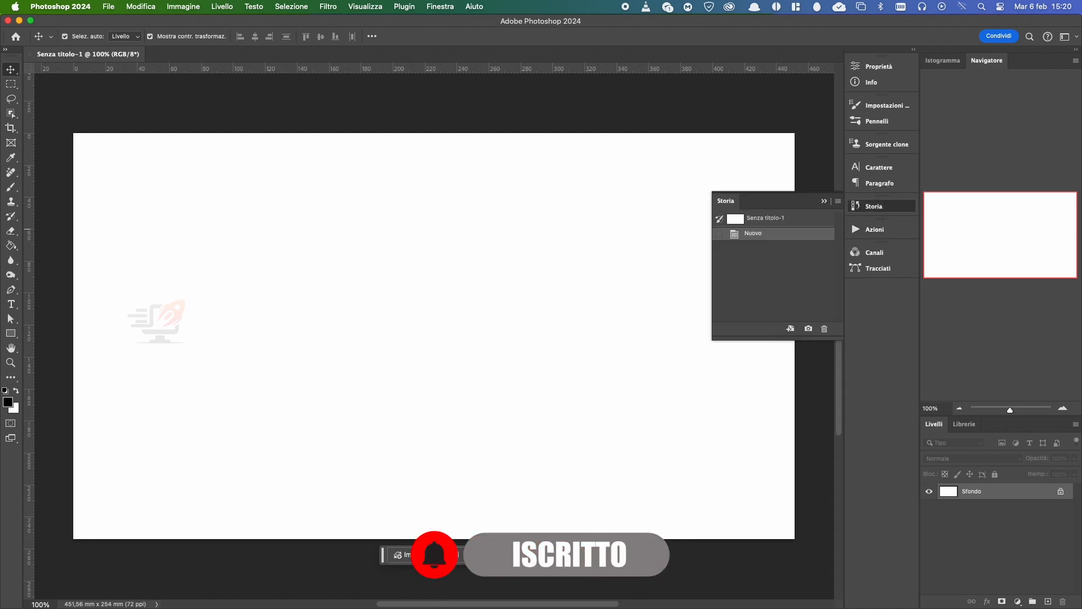
{"action": "left_click", "coordinate": [883, 207]}
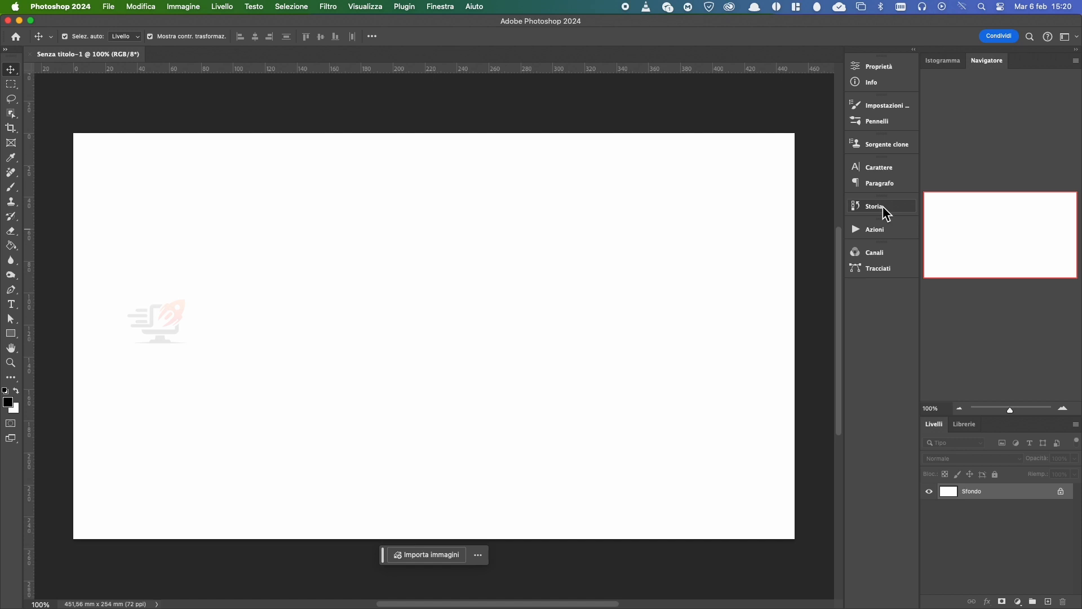
Set the number of history states to 50 in the performance preferences and apply the change
{"action": "left_click", "coordinate": [66, 8]}
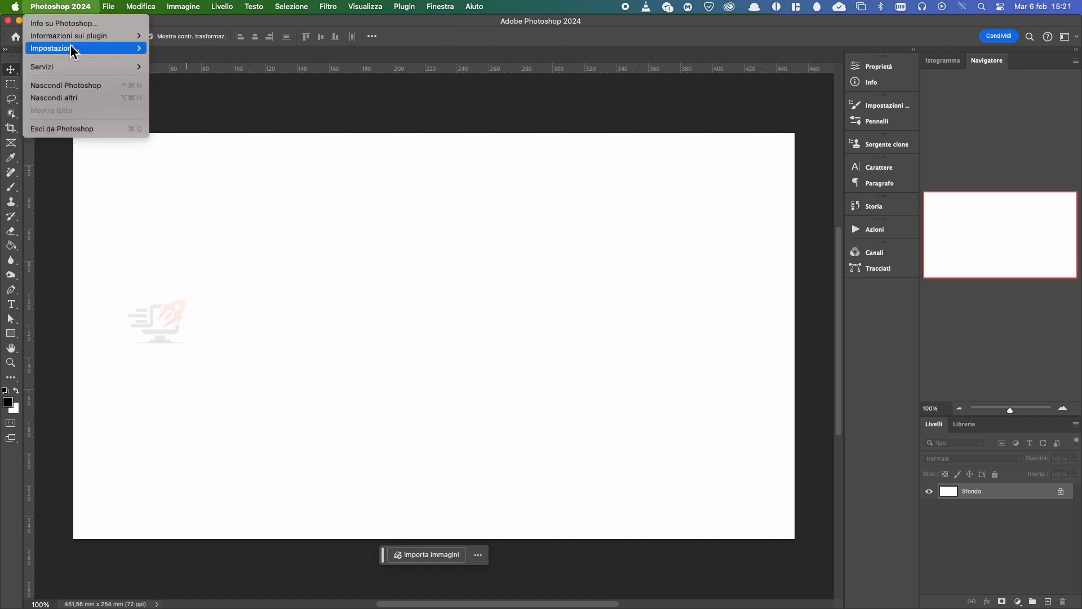
{"action": "mouse_move", "coordinate": [142, 48]}
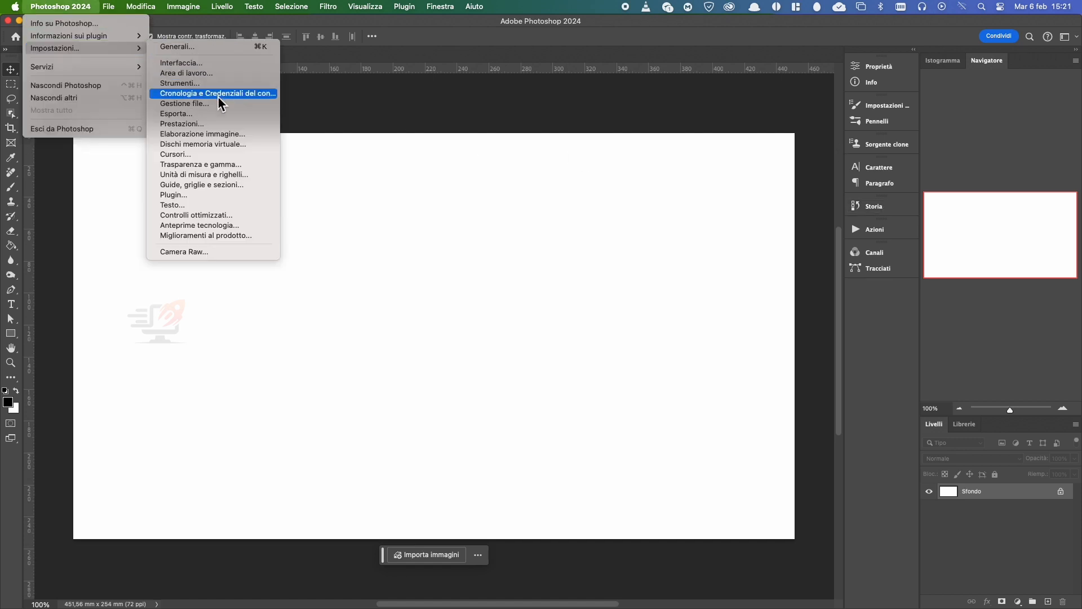
{"action": "left_click", "coordinate": [226, 125]}
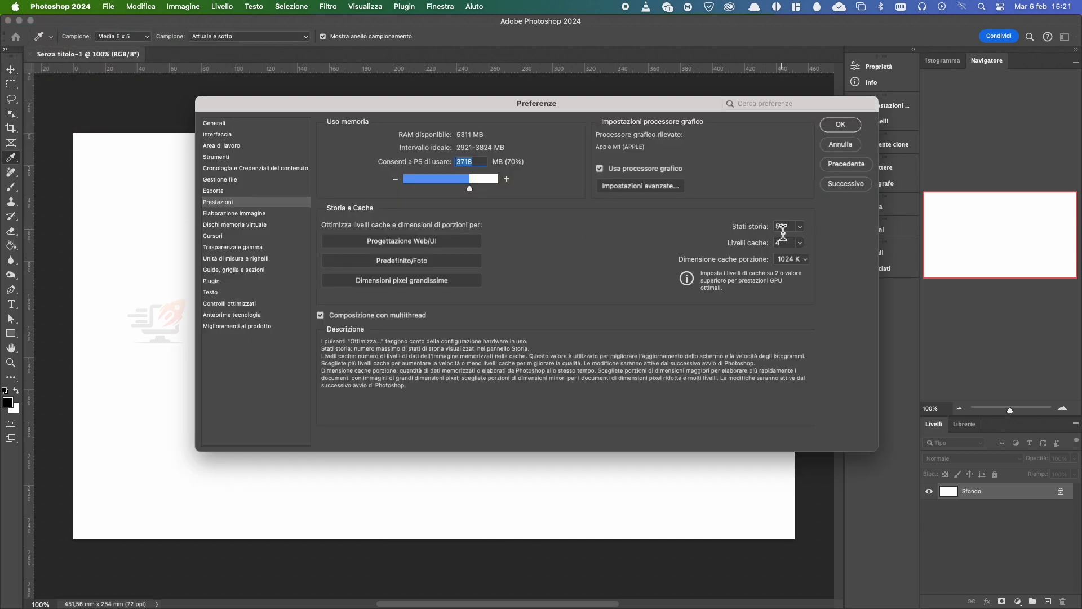
{"action": "left_click", "coordinate": [779, 227]}
{"action": "type", "text": "1"}
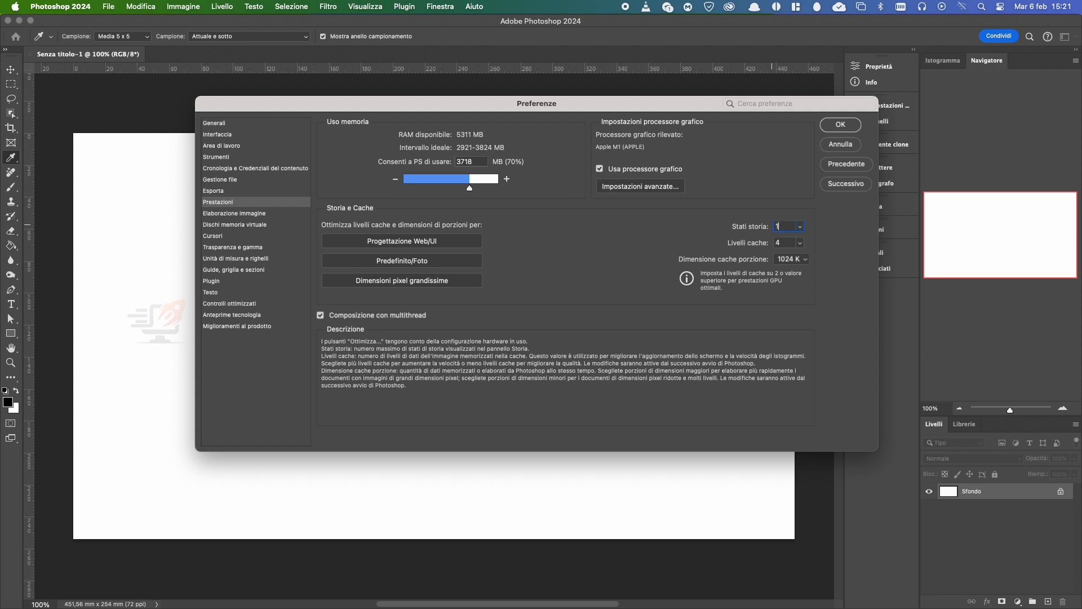
{"action": "type", "text": "00"}
{"action": "key", "text": "BackSpace"}
{"action": "key", "text": "BackSpace"}
{"action": "key", "text": "BackSpace"}
{"action": "type", "text": "50"}
{"action": "left_click", "coordinate": [841, 124]}
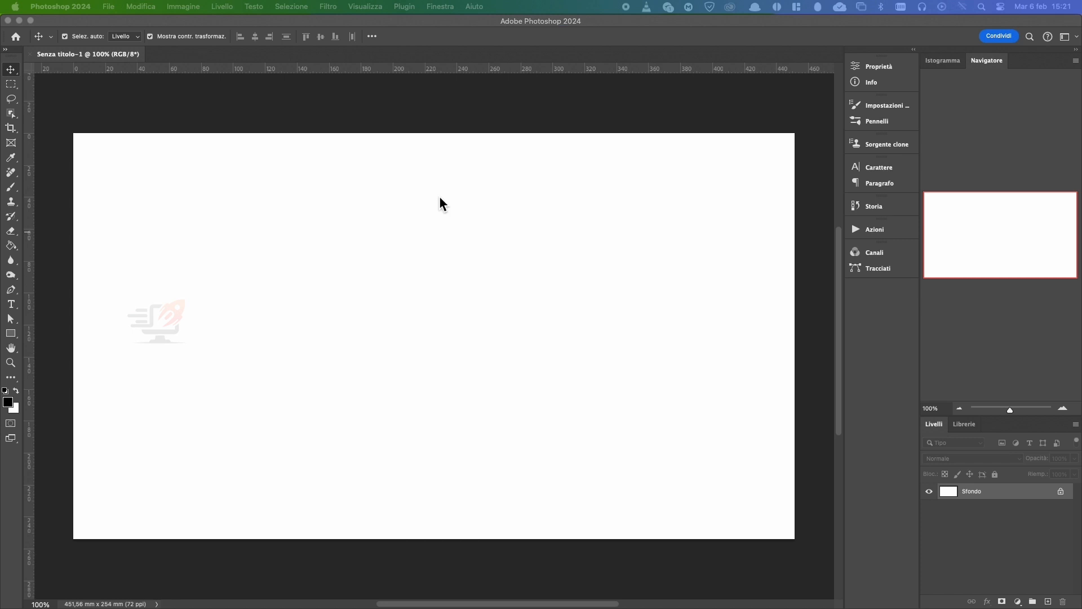
Search the help for "salva" to look up the save commands
{"action": "left_click", "coordinate": [475, 8]}
{"action": "type", "text": "salva"}
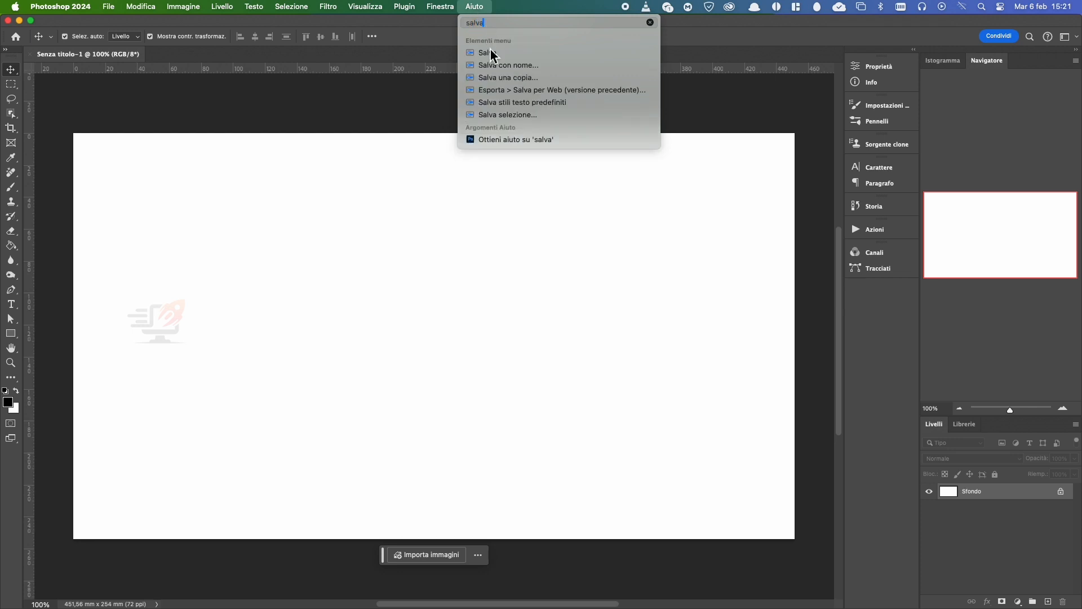
{"action": "mouse_move", "coordinate": [498, 69]}
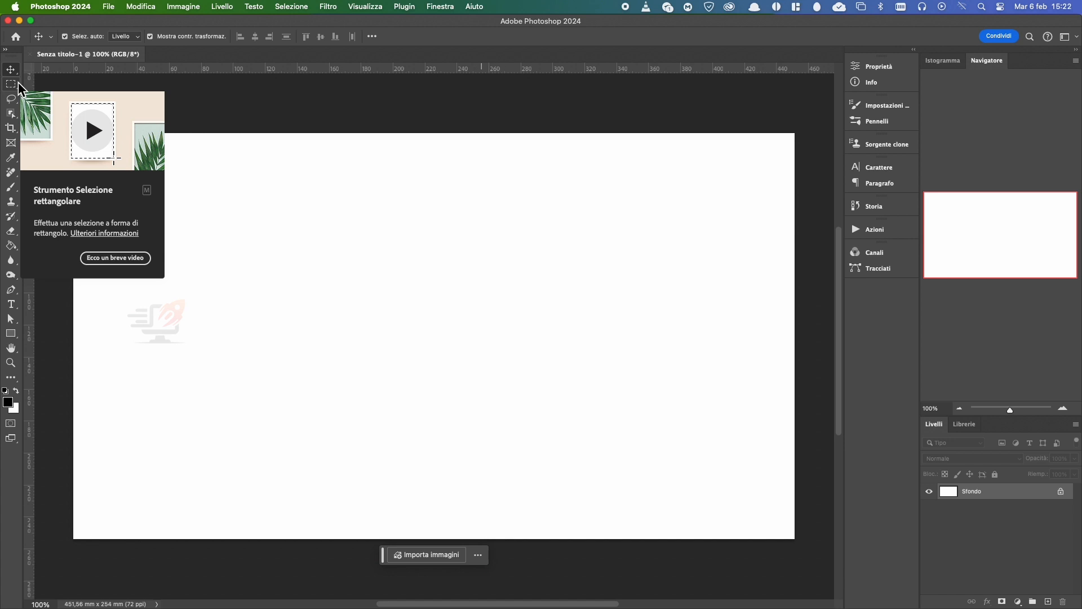
Show the tool variants grouped with Object Selection and return to the Move tool
{"action": "left_click", "coordinate": [11, 112]}
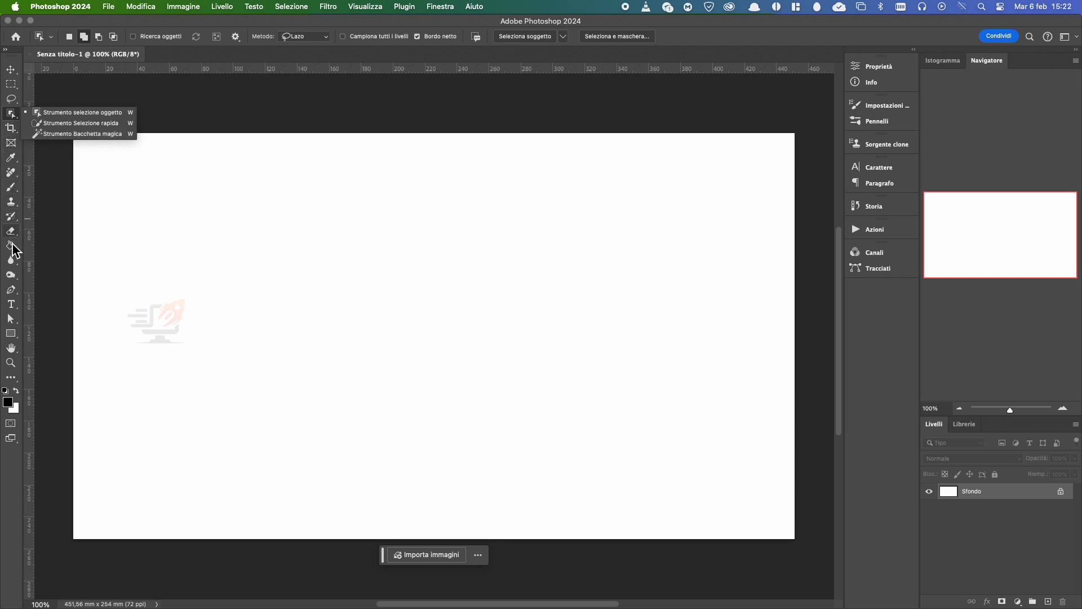
{"action": "key", "text": "v"}
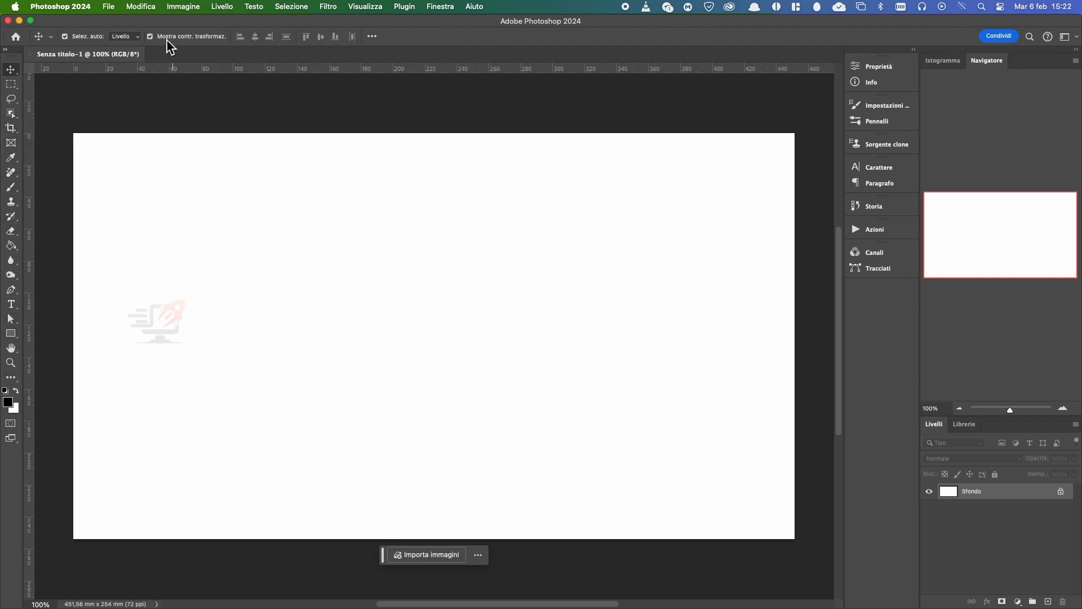
Convert the document to the sRGB IEC61966-2.1 colour profile
{"action": "left_click", "coordinate": [157, 8]}
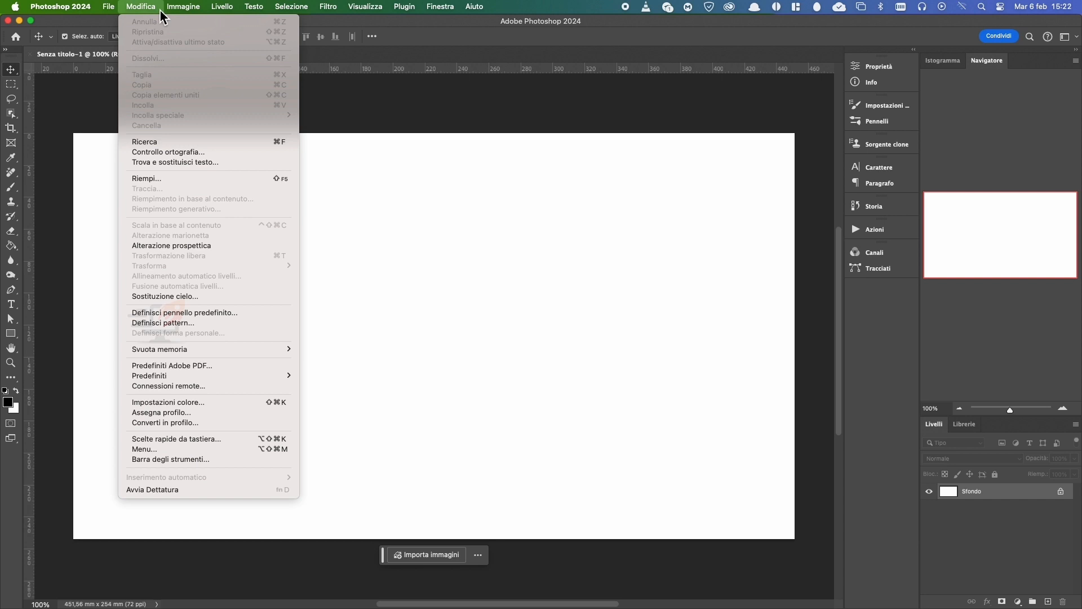
{"action": "left_click", "coordinate": [230, 422]}
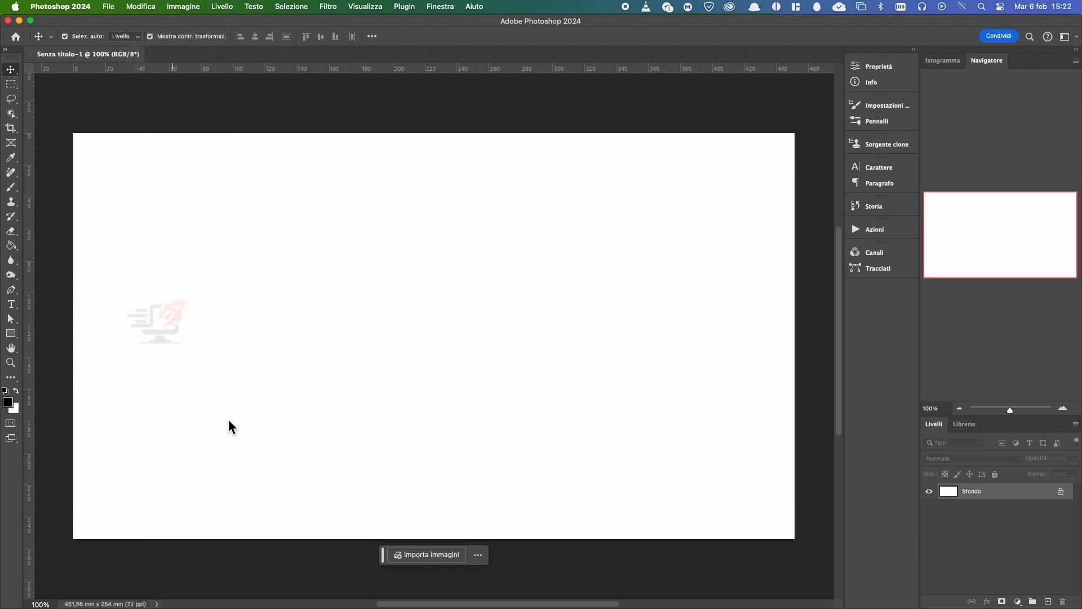
{"action": "left_click", "coordinate": [363, 277]}
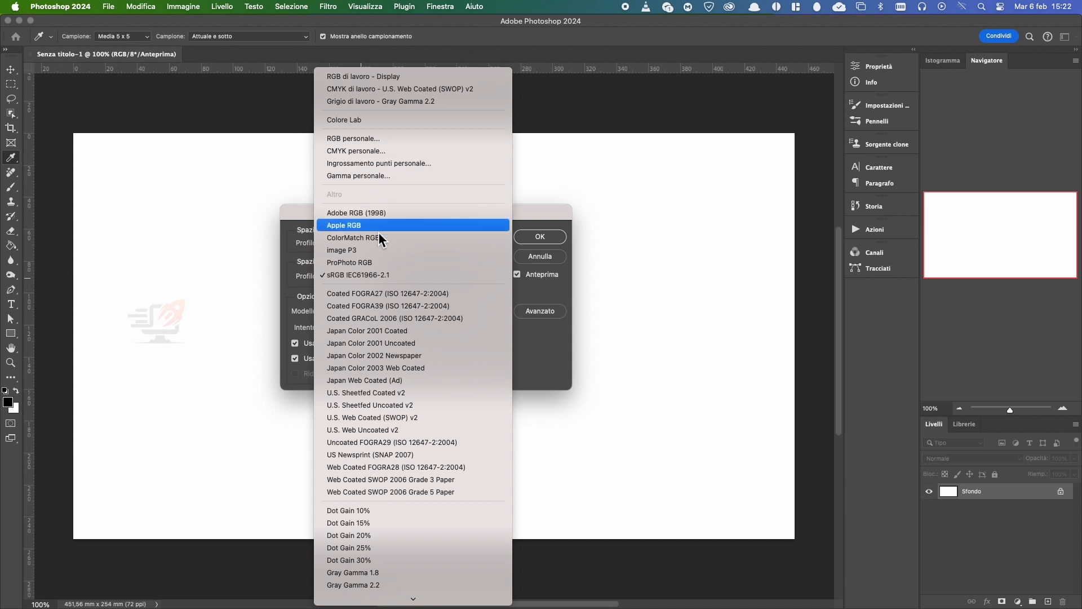
{"action": "left_click", "coordinate": [381, 273]}
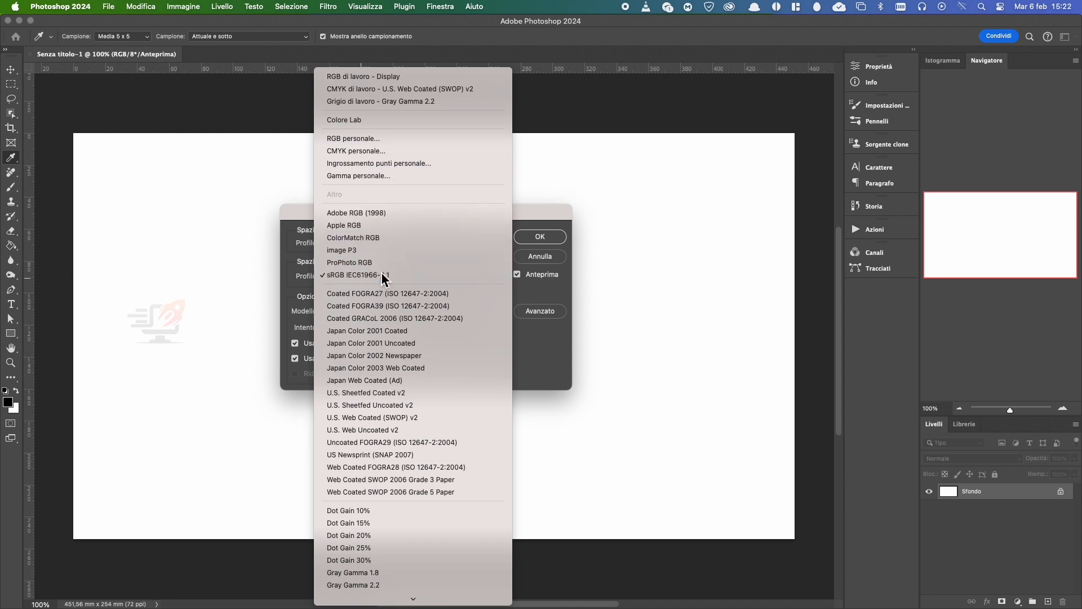
{"action": "left_click", "coordinate": [540, 237]}
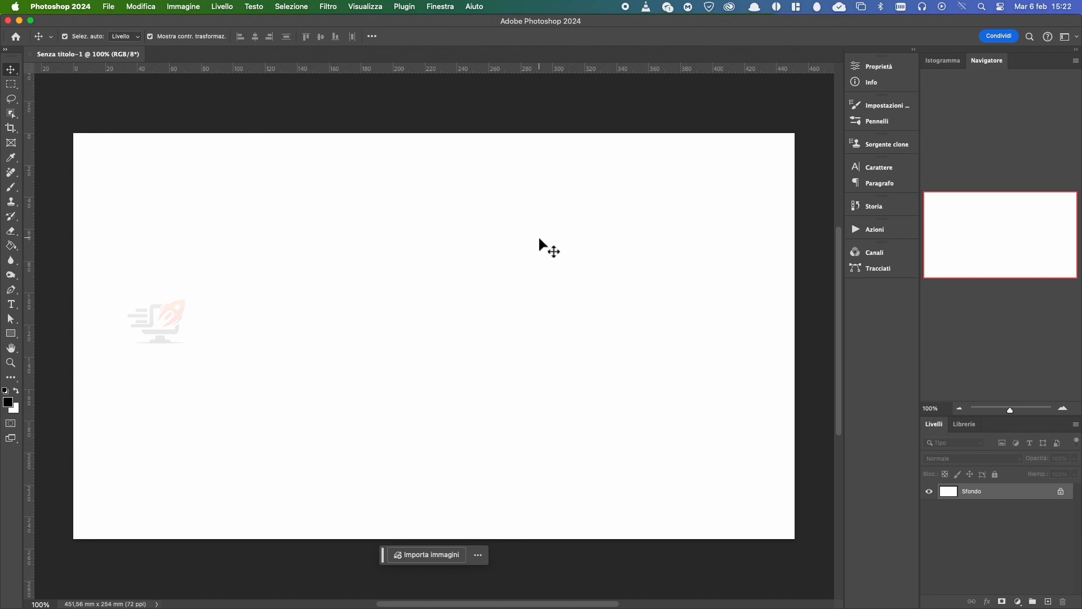
Add an empty layer above the background and undo the addition
{"action": "left_click", "coordinate": [1048, 601]}
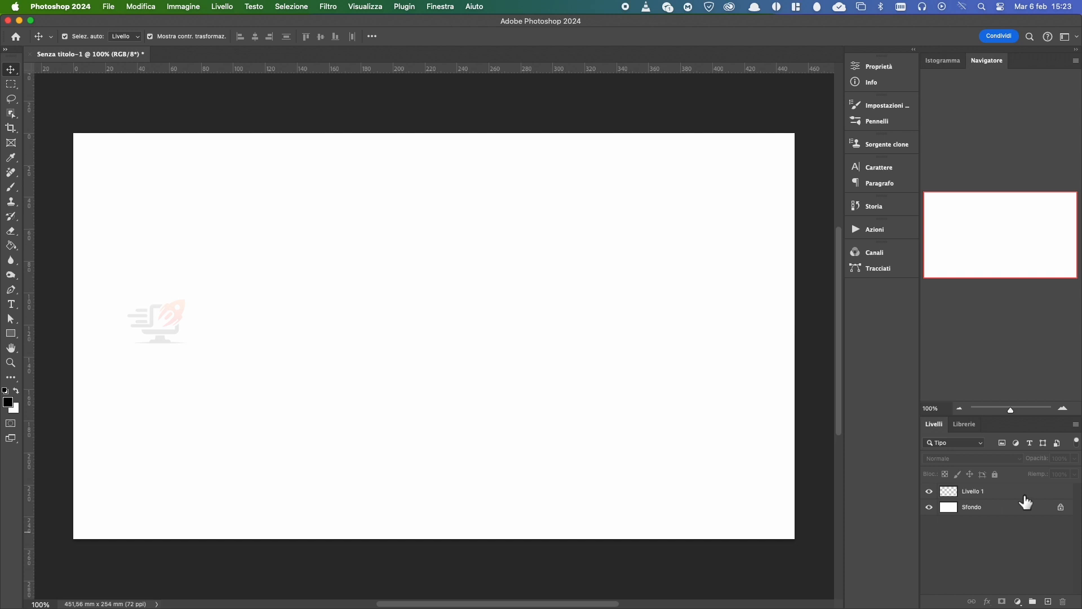
{"action": "key", "text": "super+z"}
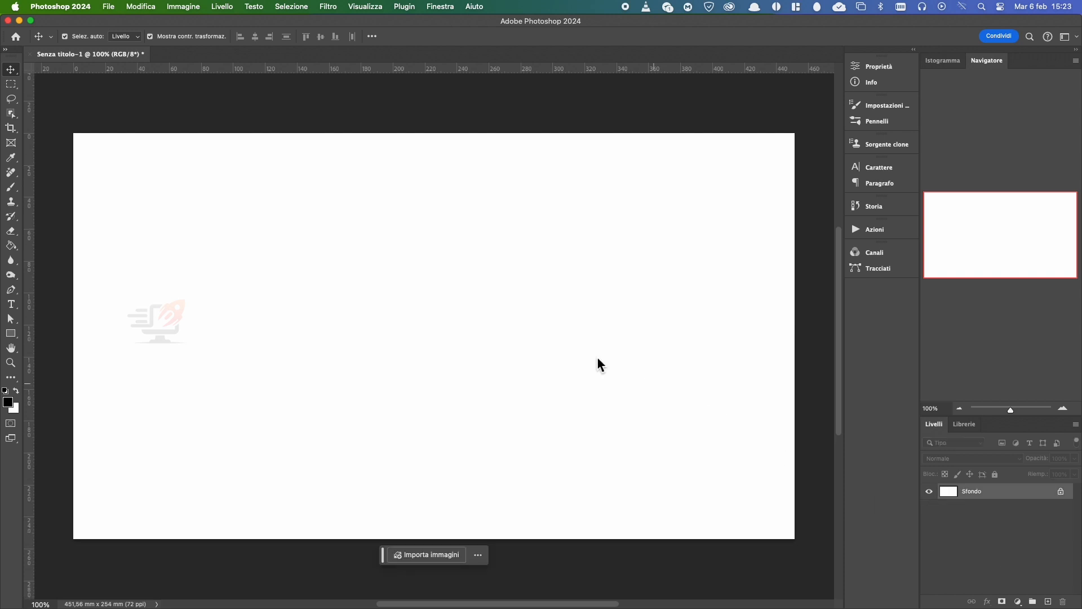
Open pexels-pixabay-163848.jpg from the IMMAGINI folder on the Crucial X8 drive, using its embedded colour profile
{"action": "left_click", "coordinate": [111, 7]}
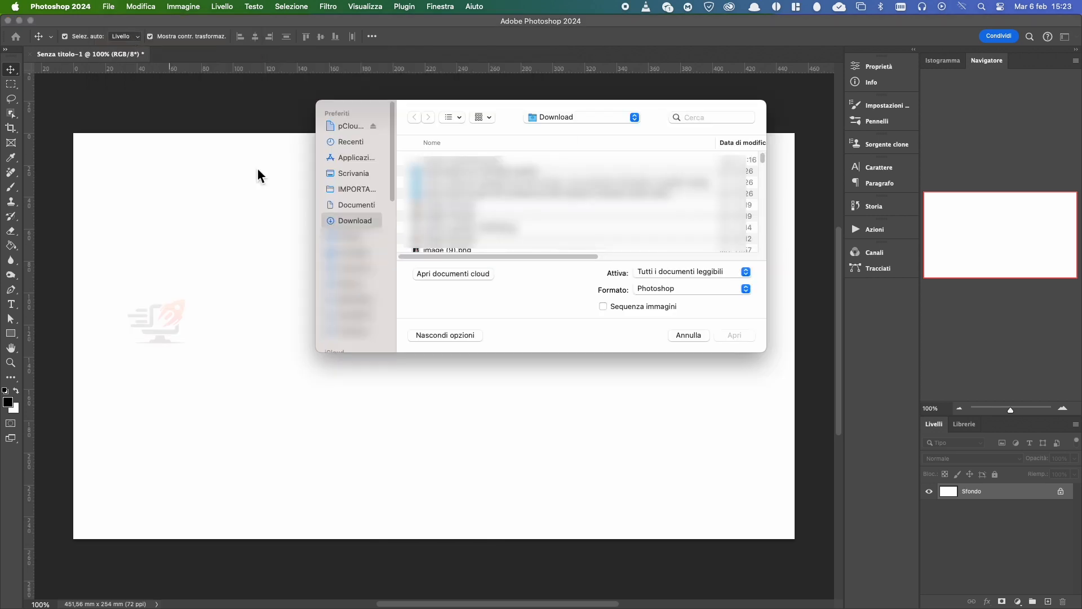
{"action": "scroll", "coordinate": [369, 319], "scroll_direction": "down", "scroll_amount": 5}
{"action": "left_click", "coordinate": [363, 321]}
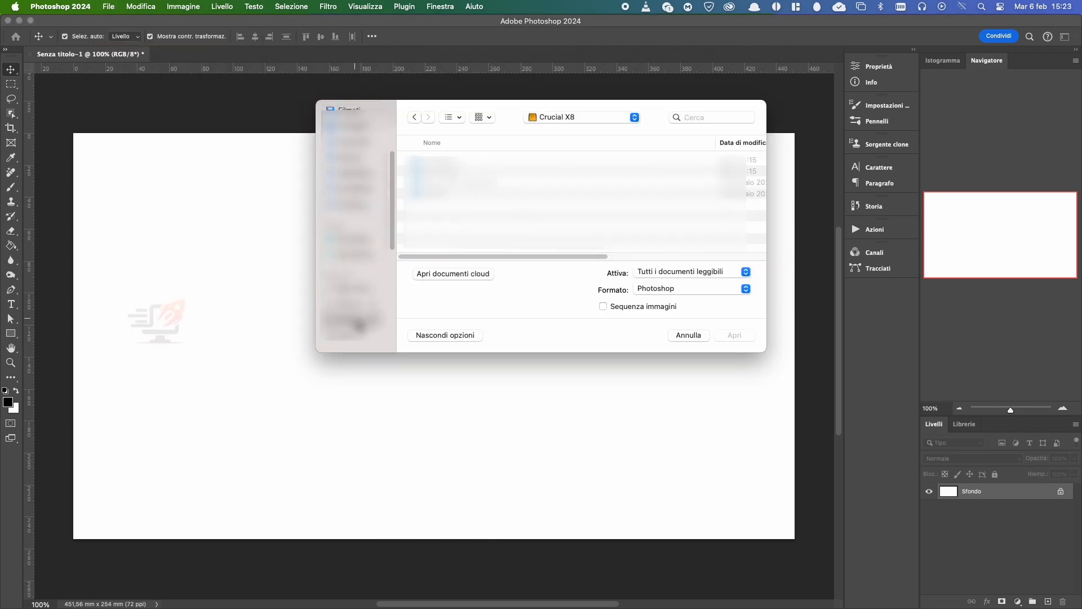
{"action": "double_click", "coordinate": [438, 160]}
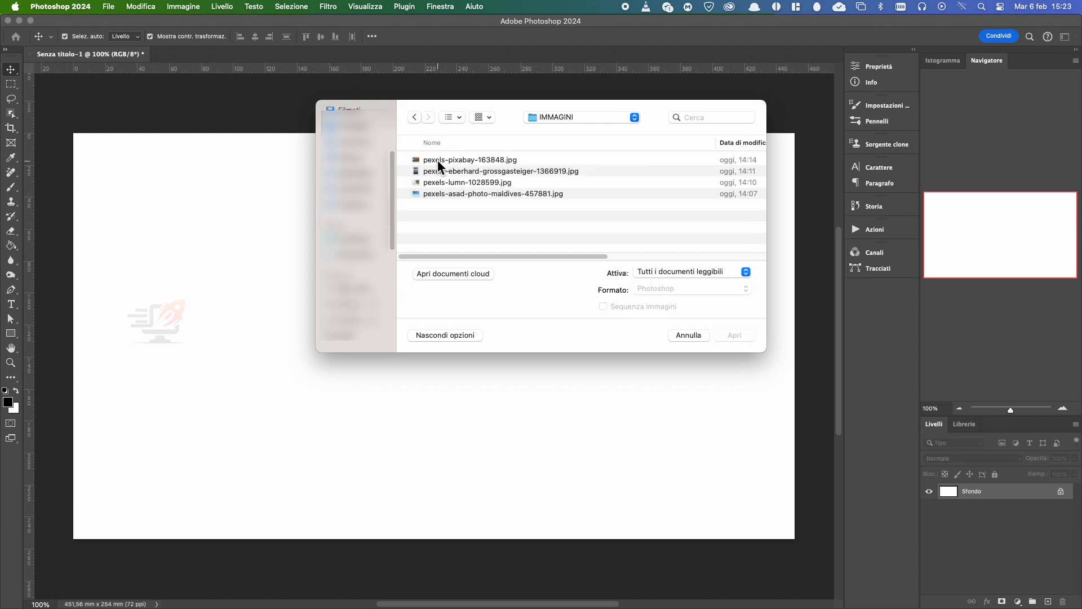
{"action": "left_click", "coordinate": [475, 162]}
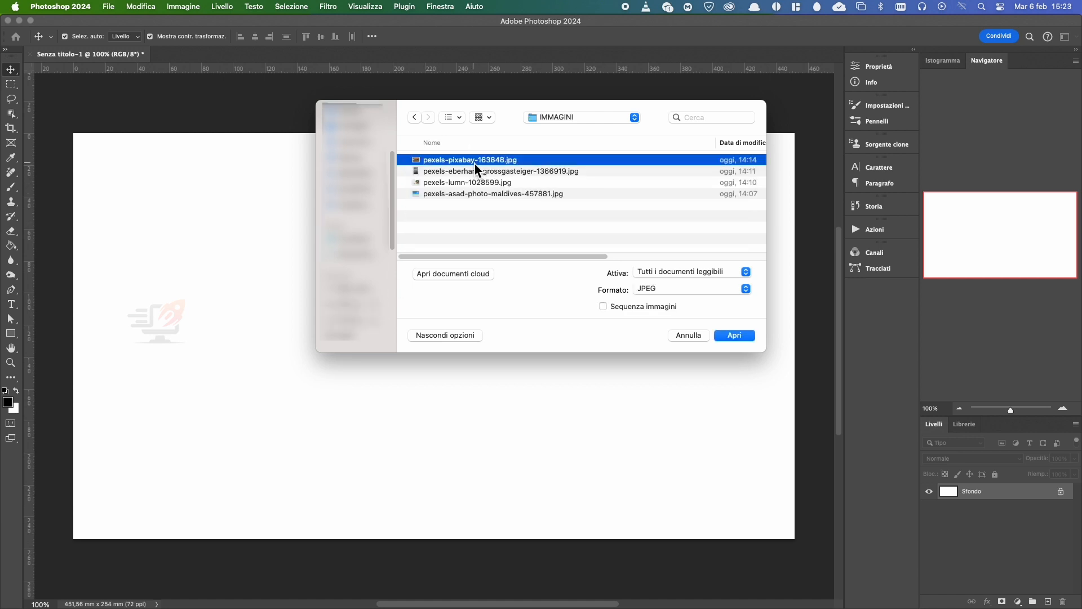
{"action": "left_click", "coordinate": [745, 335]}
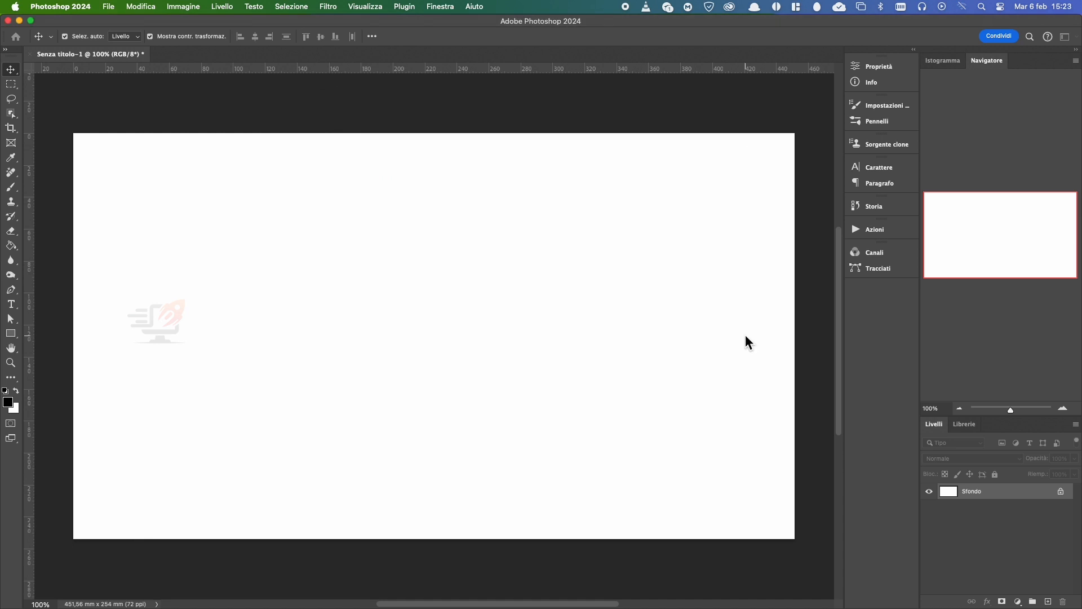
{"action": "left_click", "coordinate": [451, 295]}
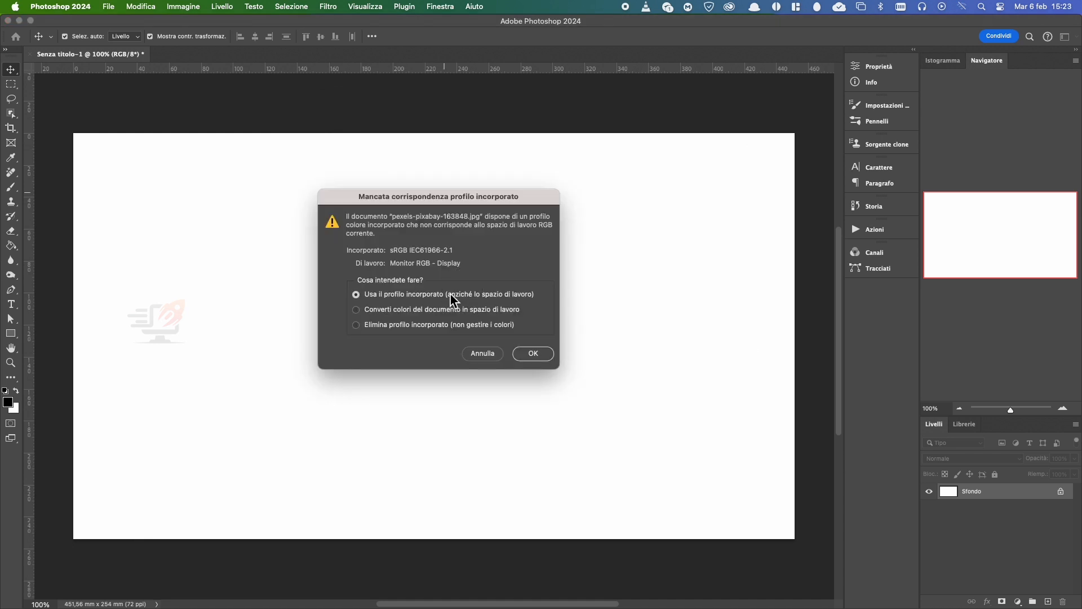
{"action": "left_click", "coordinate": [533, 354]}
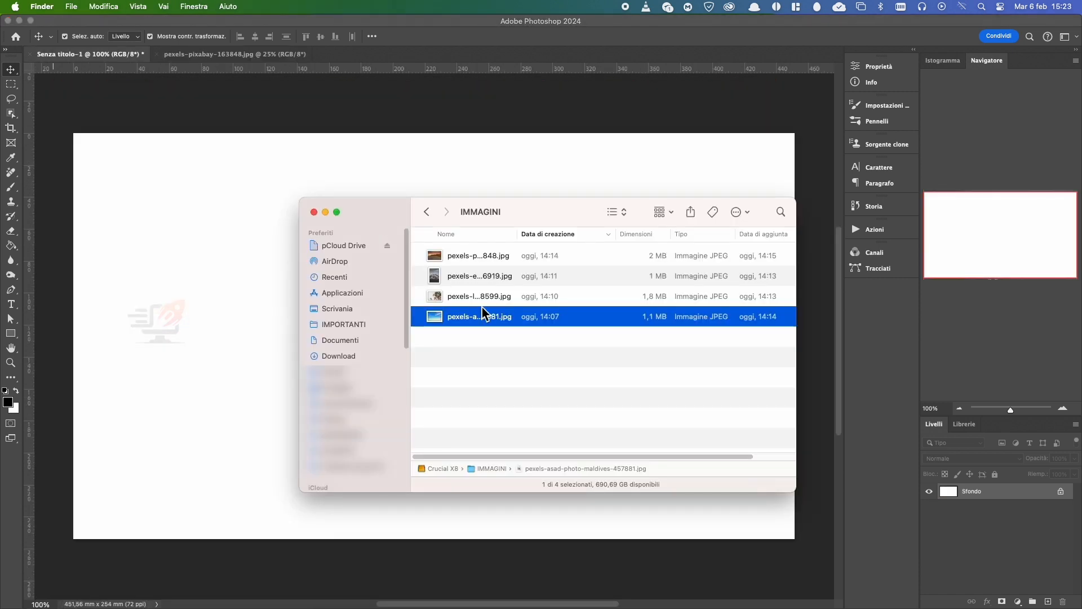
Place pexels-pixabay-163848.jpg from the IMMAGINI folder in Finder onto the Senza titolo-1 canvas and commit the placement
{"action": "left_click", "coordinate": [471, 275]}
{"action": "left_click_drag", "start_coordinate": [479, 256], "coordinate": [214, 272]}
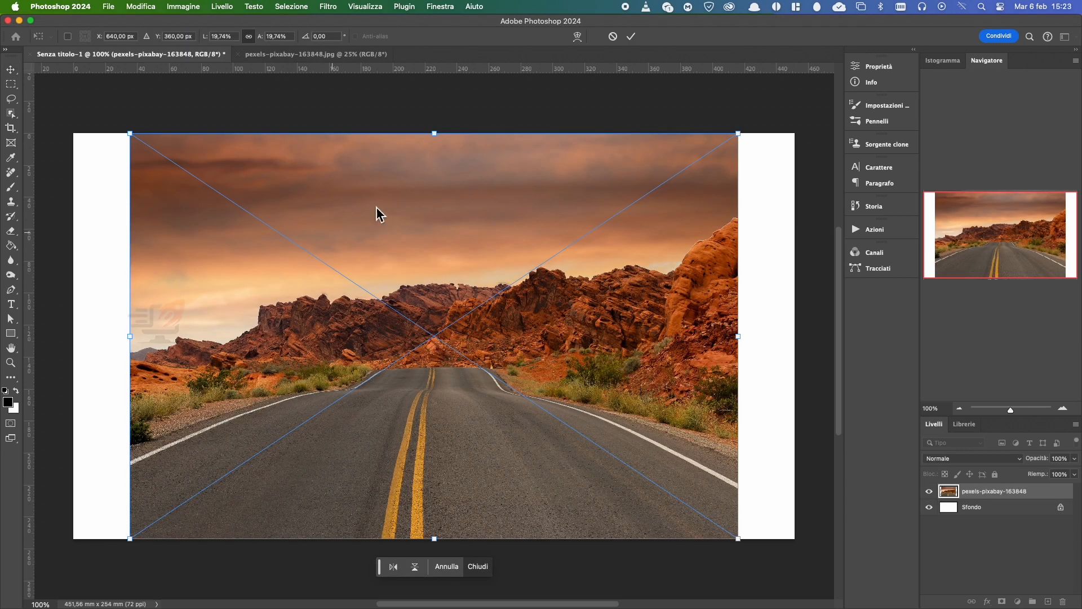
{"action": "left_click", "coordinate": [632, 36]}
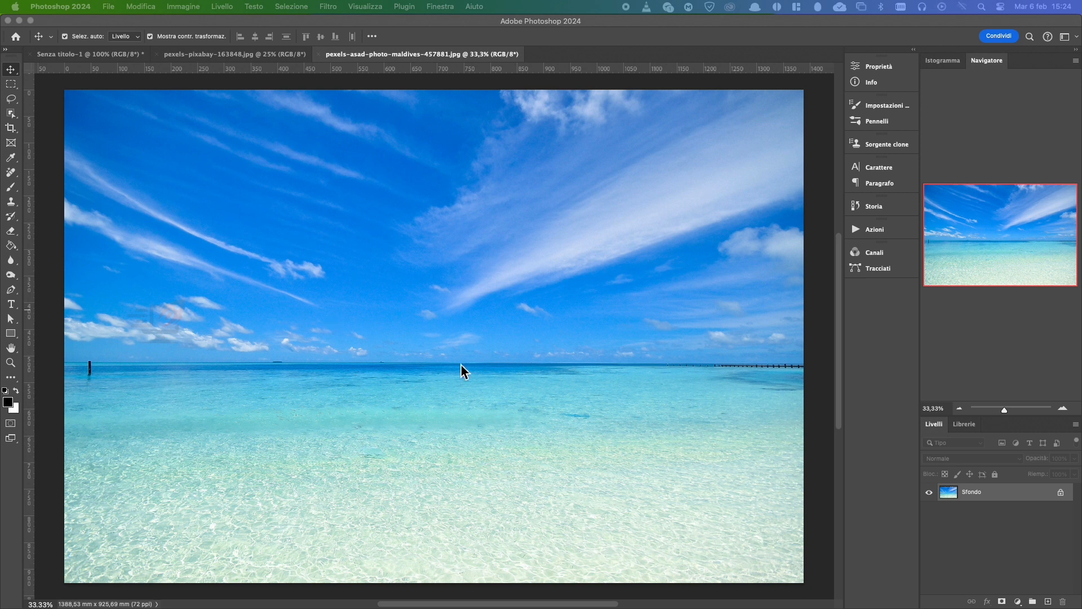
Unlock the background layer of pexels-asad-photo-maldives-457881.jpg
{"action": "left_click", "coordinate": [1064, 495]}
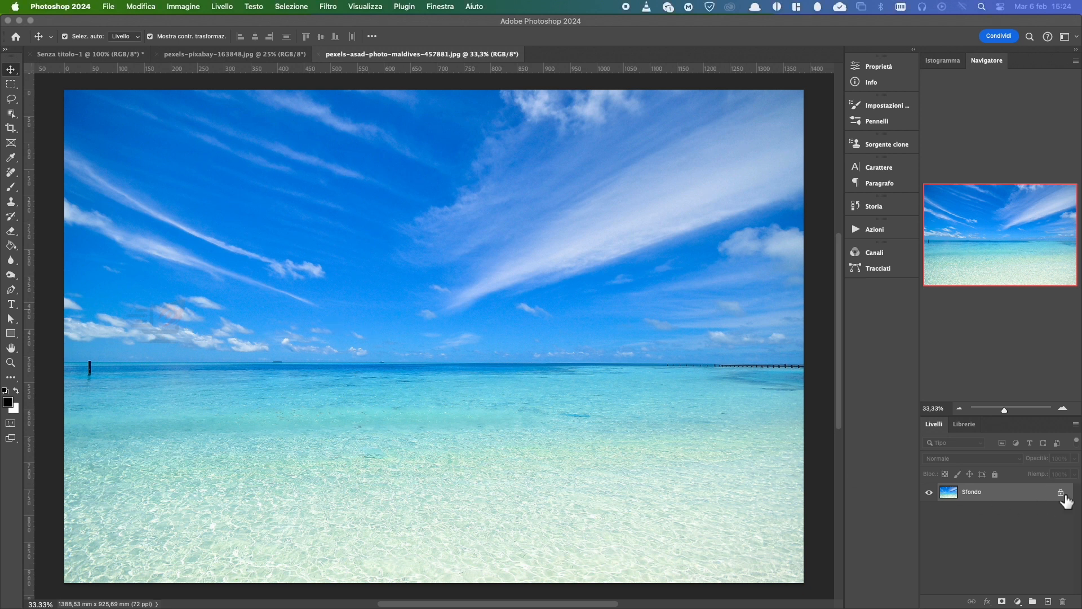
{"action": "left_click", "coordinate": [1061, 493]}
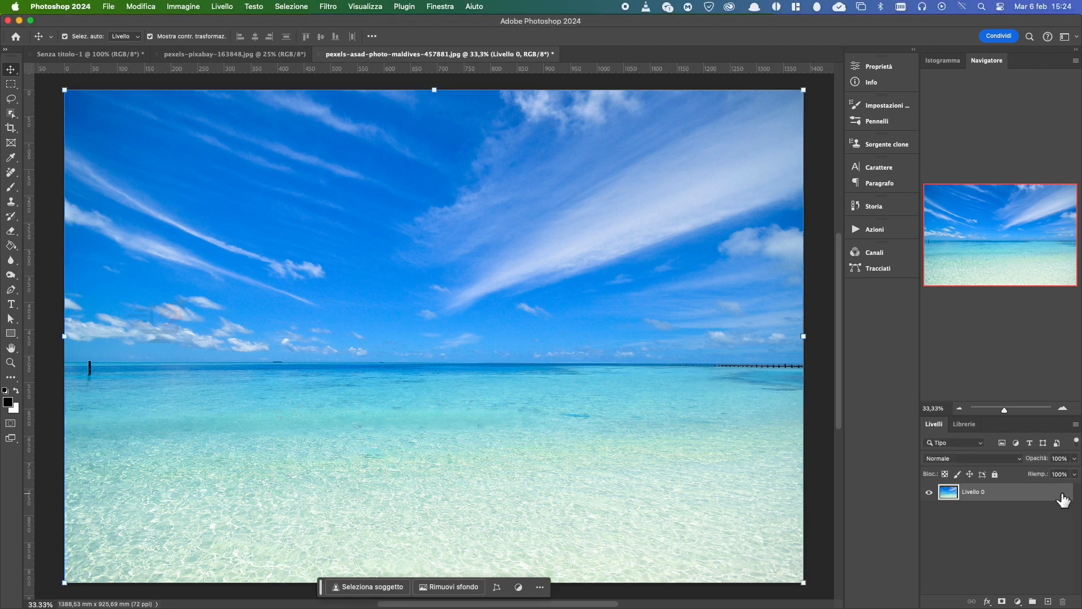
Set the Brush tool to a size of 179 px and a hardness of 100%
{"action": "left_click", "coordinate": [12, 189]}
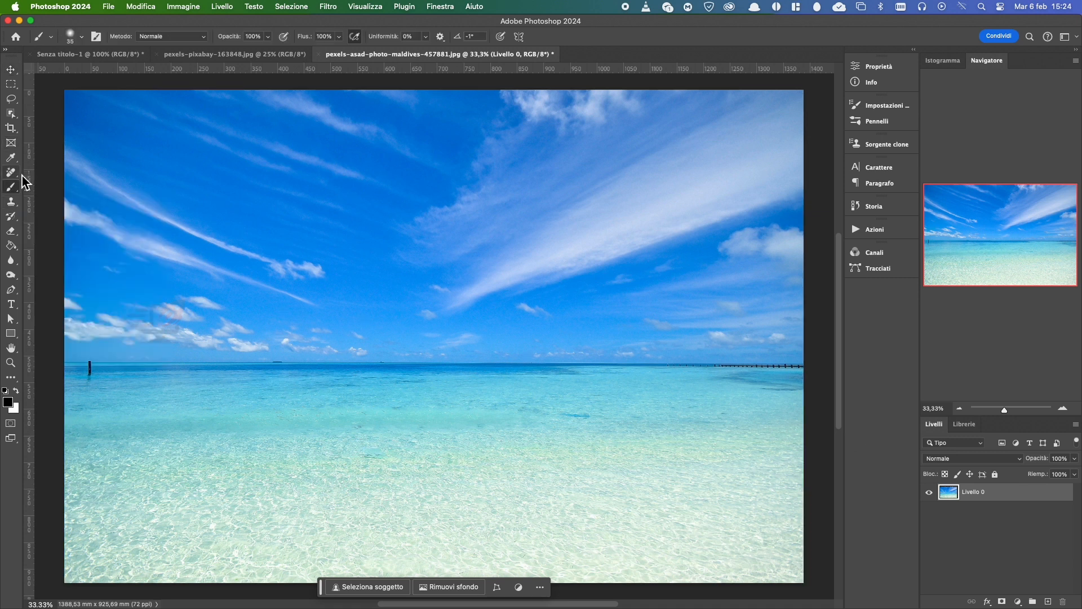
{"action": "right_click", "coordinate": [343, 216]}
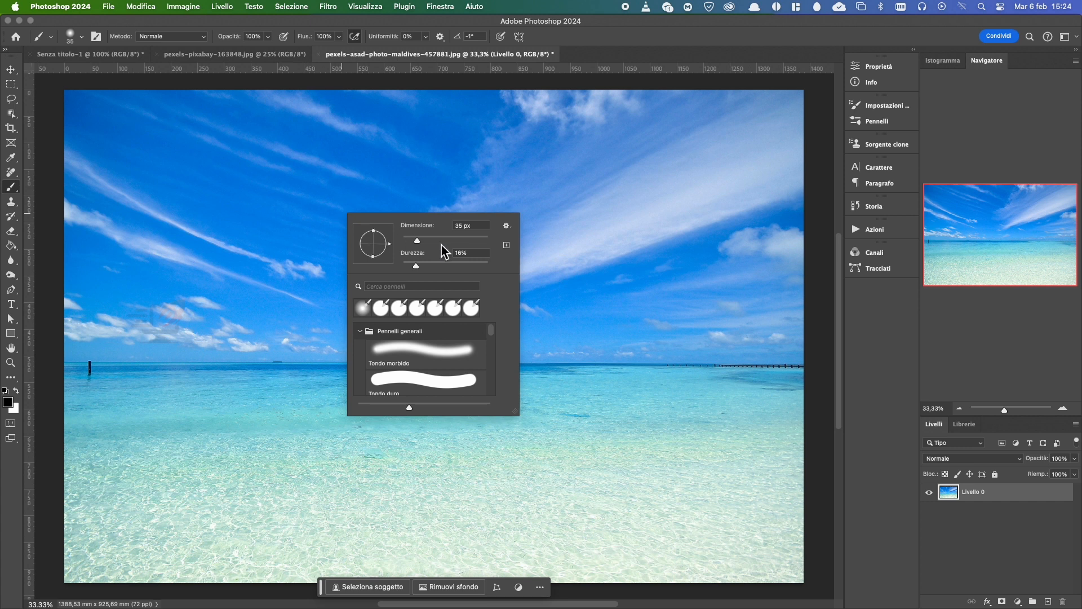
{"action": "left_click", "coordinate": [486, 225]}
{"action": "type", "text": "179"}
{"action": "left_click_drag", "start_coordinate": [416, 266], "coordinate": [523, 274]}
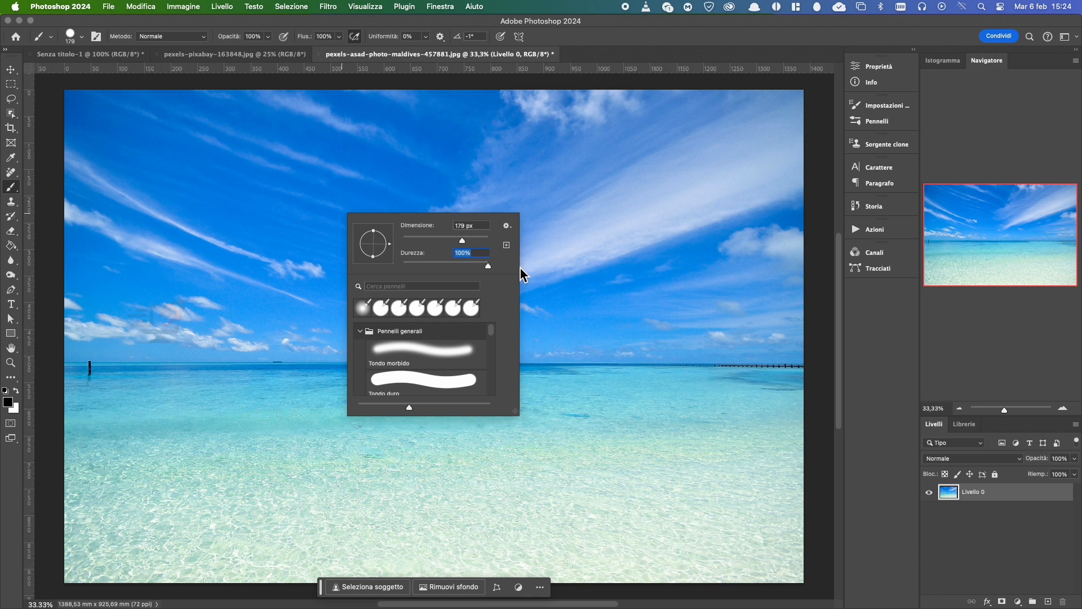
Set the foreground colour to pure red, ff0000
{"action": "left_click", "coordinate": [6, 404]}
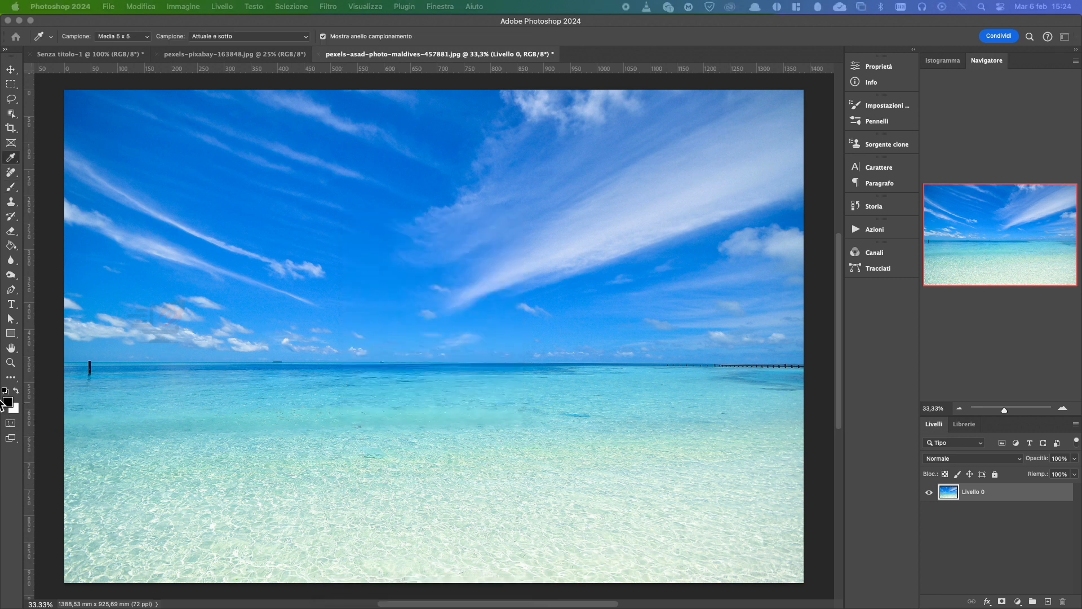
{"action": "left_click_drag", "start_coordinate": [439, 242], "coordinate": [492, 187]}
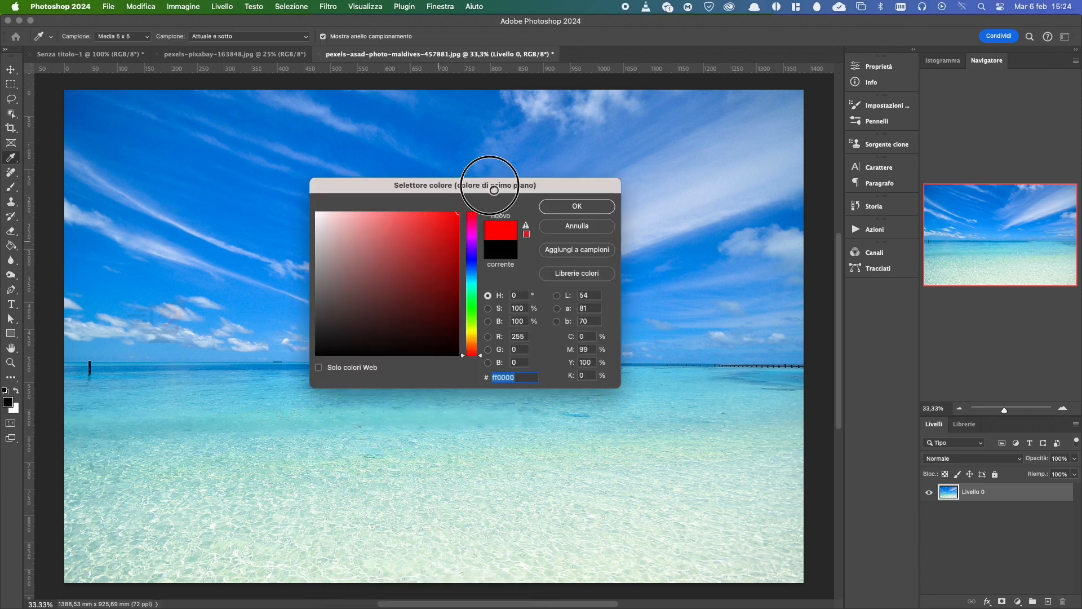
{"action": "left_click", "coordinate": [576, 207]}
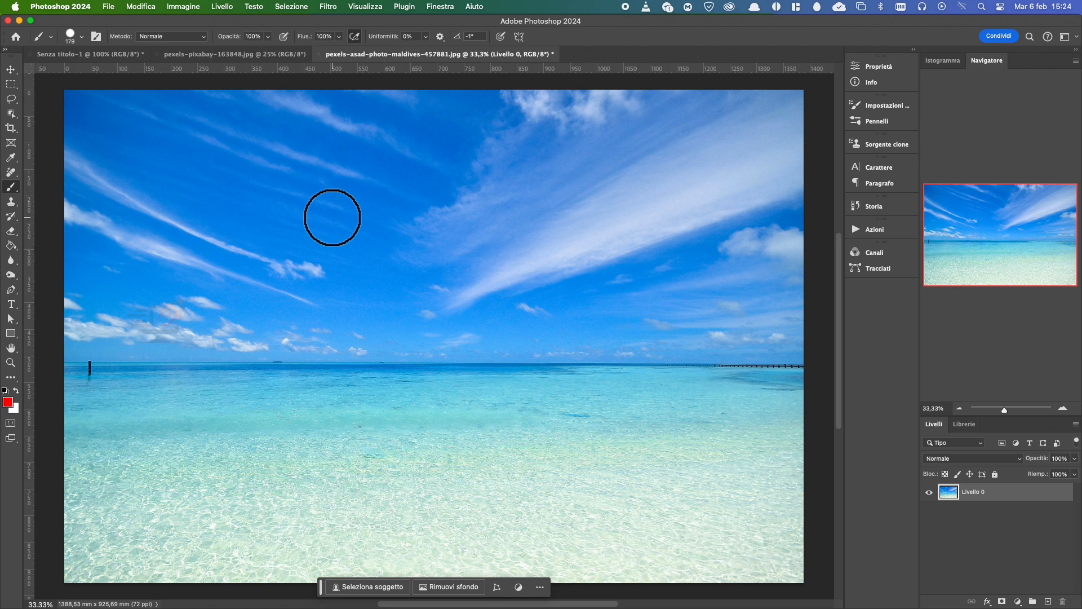
Paint a horizontal red brush stroke across the sky on the photo layer and erase its left part
{"action": "left_click_drag", "start_coordinate": [231, 195], "coordinate": [613, 194]}
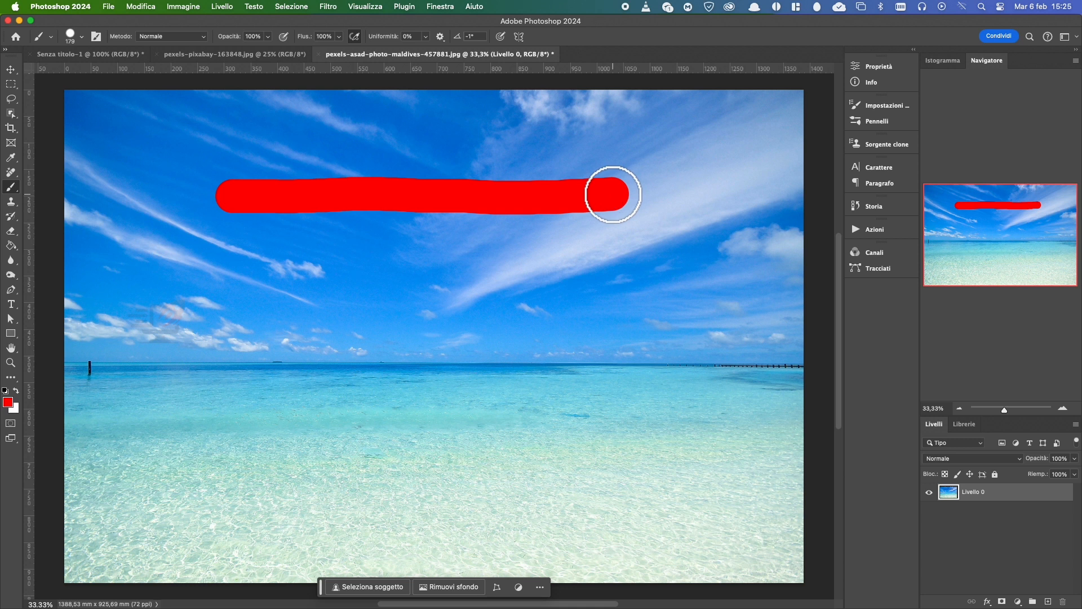
{"action": "key", "text": "e"}
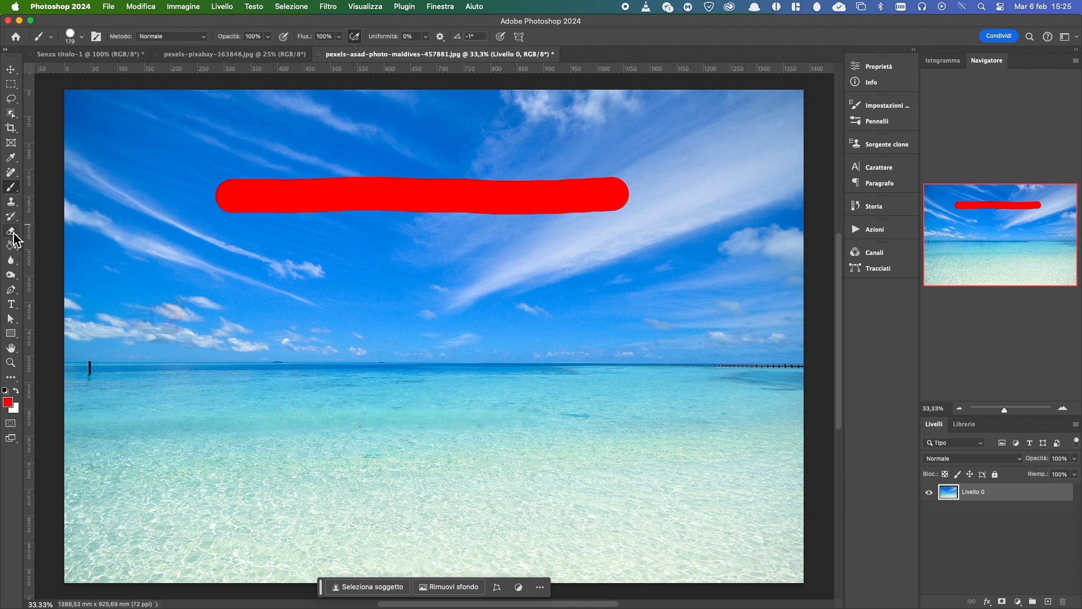
{"action": "mouse_move", "coordinate": [243, 182]}
{"action": "left_mouse_down"}
{"action": "mouse_move", "coordinate": [233, 205]}
{"action": "mouse_move", "coordinate": [232, 175]}
{"action": "mouse_move", "coordinate": [231, 210]}
{"action": "mouse_move", "coordinate": [281, 173]}
{"action": "mouse_move", "coordinate": [273, 200]}
{"action": "mouse_move", "coordinate": [314, 183]}
{"action": "mouse_move", "coordinate": [314, 197]}
{"action": "mouse_move", "coordinate": [329, 182]}
{"action": "mouse_move", "coordinate": [327, 214]}
{"action": "mouse_move", "coordinate": [355, 181]}
{"action": "mouse_move", "coordinate": [352, 211]}
{"action": "mouse_move", "coordinate": [384, 180]}
{"action": "mouse_move", "coordinate": [389, 198]}
{"action": "mouse_move", "coordinate": [407, 205]}
{"action": "mouse_move", "coordinate": [444, 175]}
{"action": "mouse_move", "coordinate": [444, 212]}
{"action": "mouse_move", "coordinate": [472, 190]}
{"action": "mouse_move", "coordinate": [474, 208]}
{"action": "mouse_move", "coordinate": [429, 204]}
{"action": "left_mouse_up"}
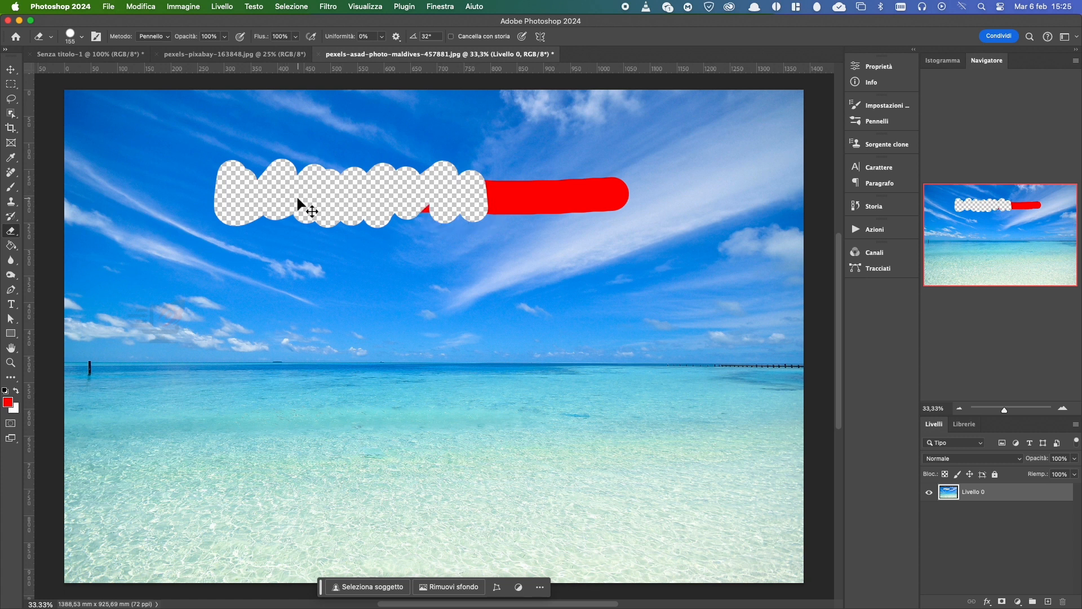
Undo the eraser and brush strokes on the photo layer
{"action": "key", "text": "super+z"}
{"action": "key", "text": "super+z"}
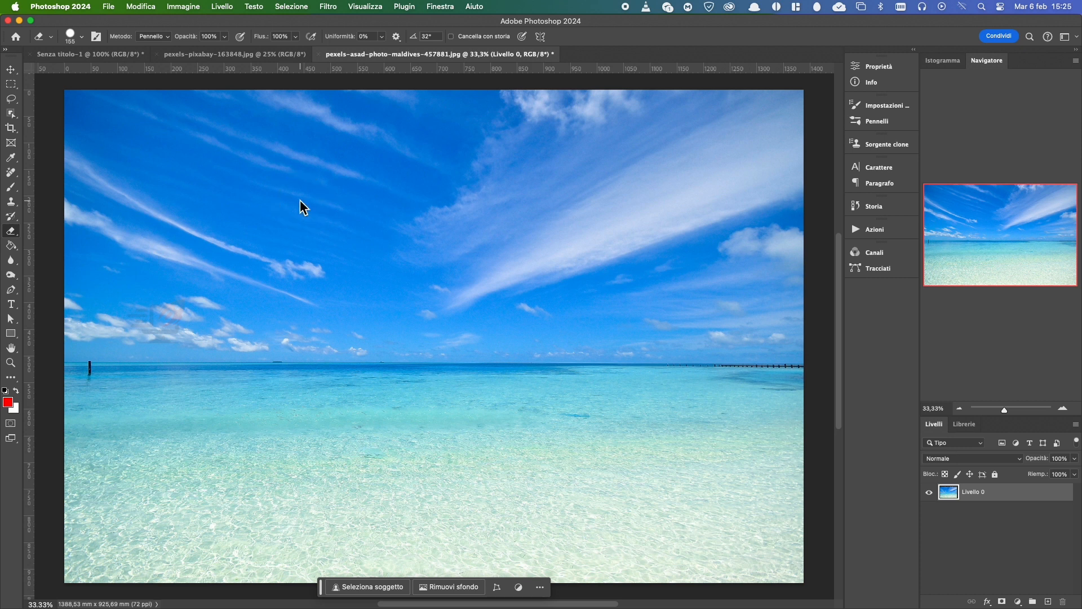
Add a new layer above Livello 0 and rename it Pennello Rosso
{"action": "left_click", "coordinate": [1049, 601]}
{"action": "double_click", "coordinate": [979, 491]}
{"action": "left_click", "coordinate": [1003, 492]}
{"action": "right_click", "coordinate": [1003, 492]}
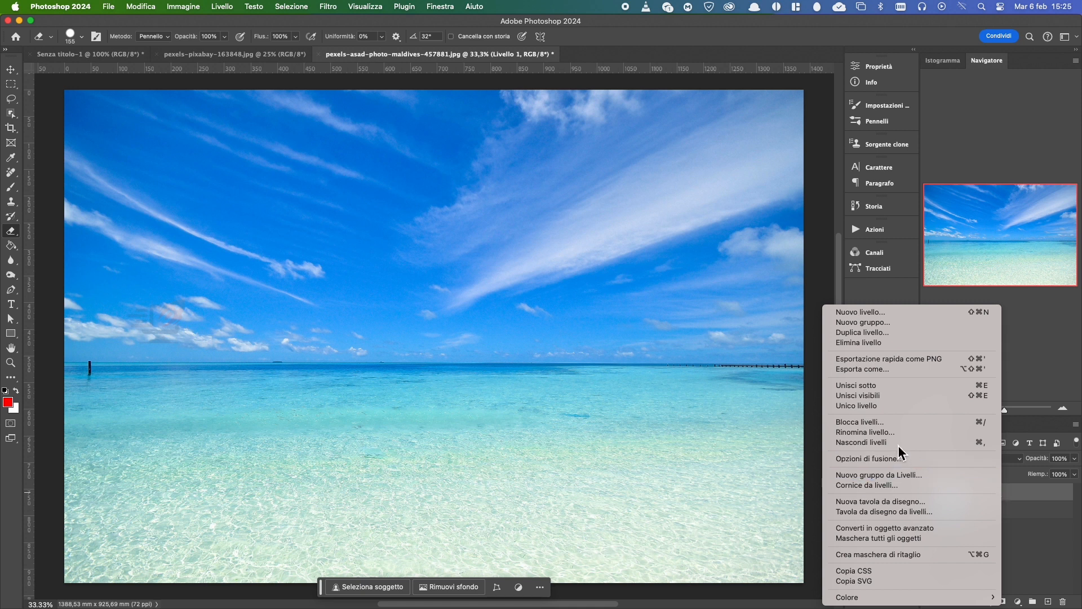
{"action": "left_click", "coordinate": [856, 434]}
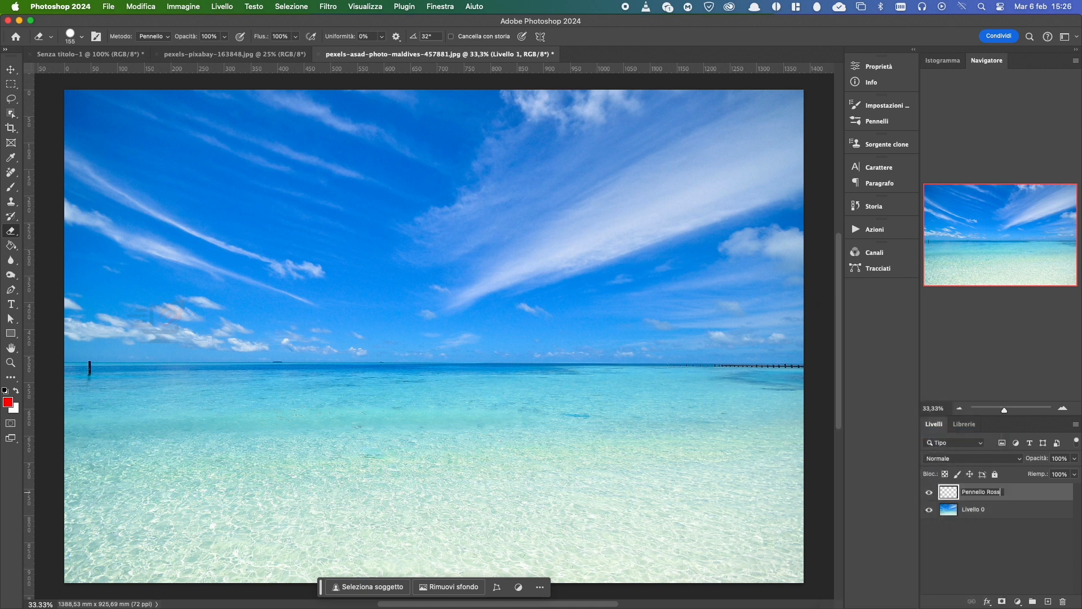
{"action": "type", "text": "o Ross"}
{"action": "key", "text": "Return"}
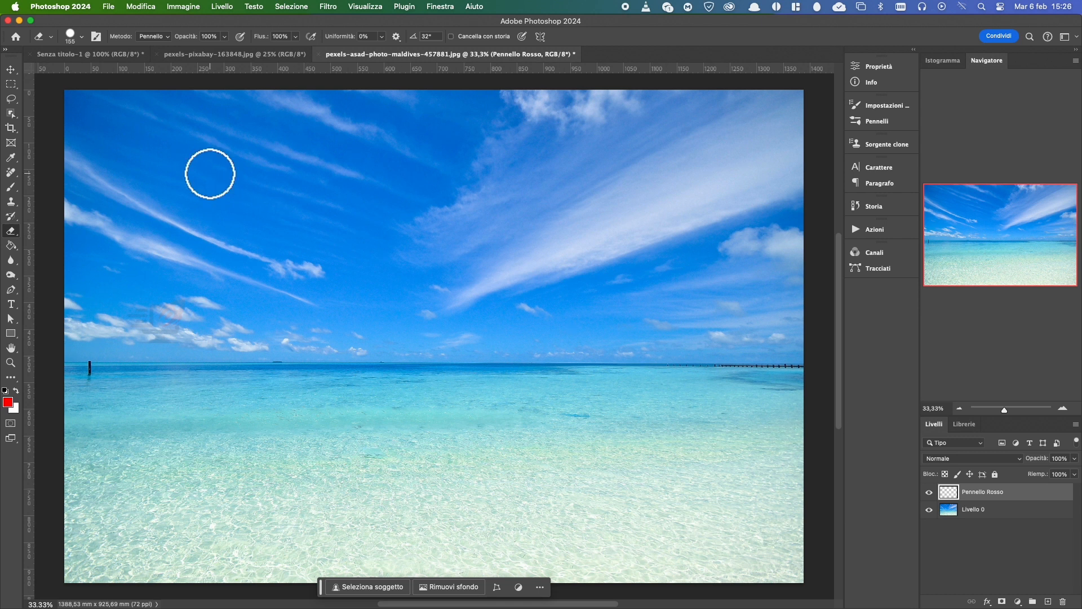
Paint a straight horizontal red stroke across the sky on the Pennello Rosso layer and erase a zigzag through it
{"action": "left_click", "coordinate": [10, 186]}
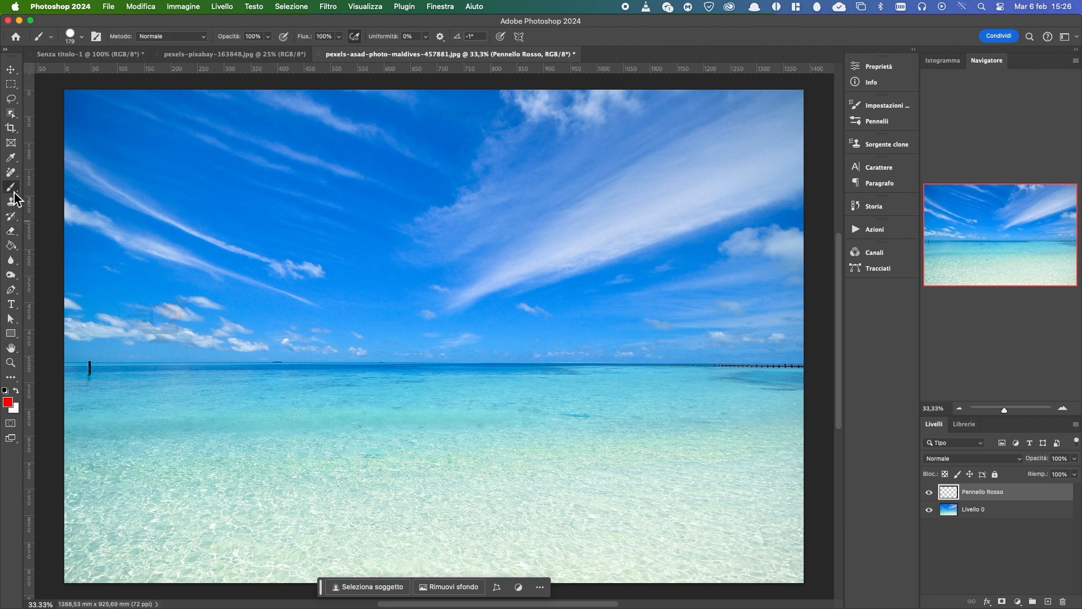
{"action": "left_click_drag", "start_coordinate": [201, 182], "coordinate": [635, 197]}
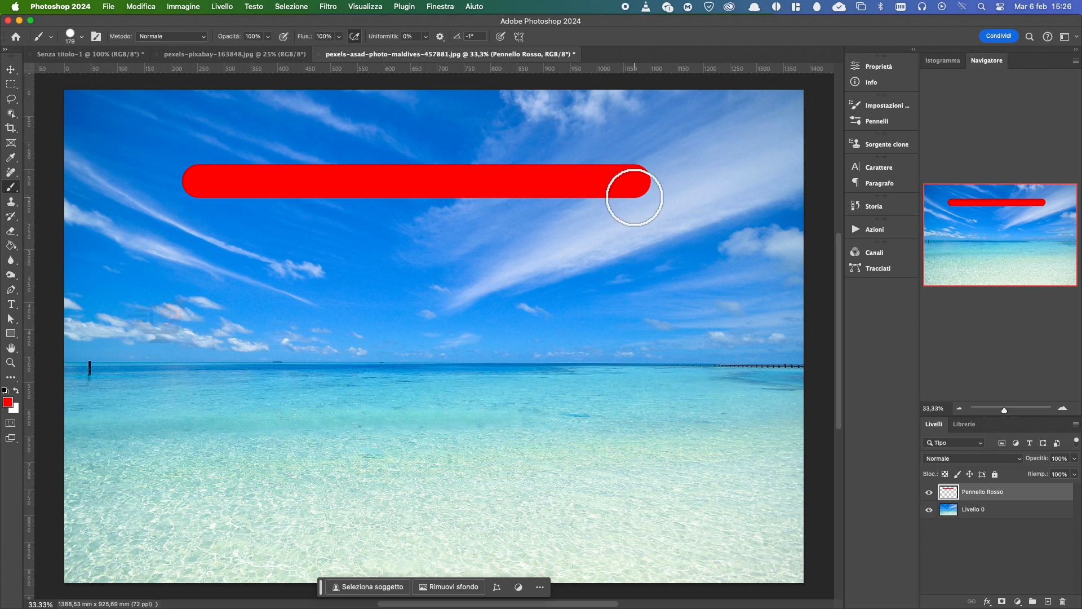
{"action": "left_click", "coordinate": [12, 232]}
{"action": "mouse_move", "coordinate": [270, 177]}
{"action": "left_mouse_down"}
{"action": "mouse_move", "coordinate": [301, 145]}
{"action": "mouse_move", "coordinate": [380, 245]}
{"action": "mouse_move", "coordinate": [478, 151]}
{"action": "mouse_move", "coordinate": [547, 237]}
{"action": "mouse_move", "coordinate": [631, 140]}
{"action": "left_mouse_up"}
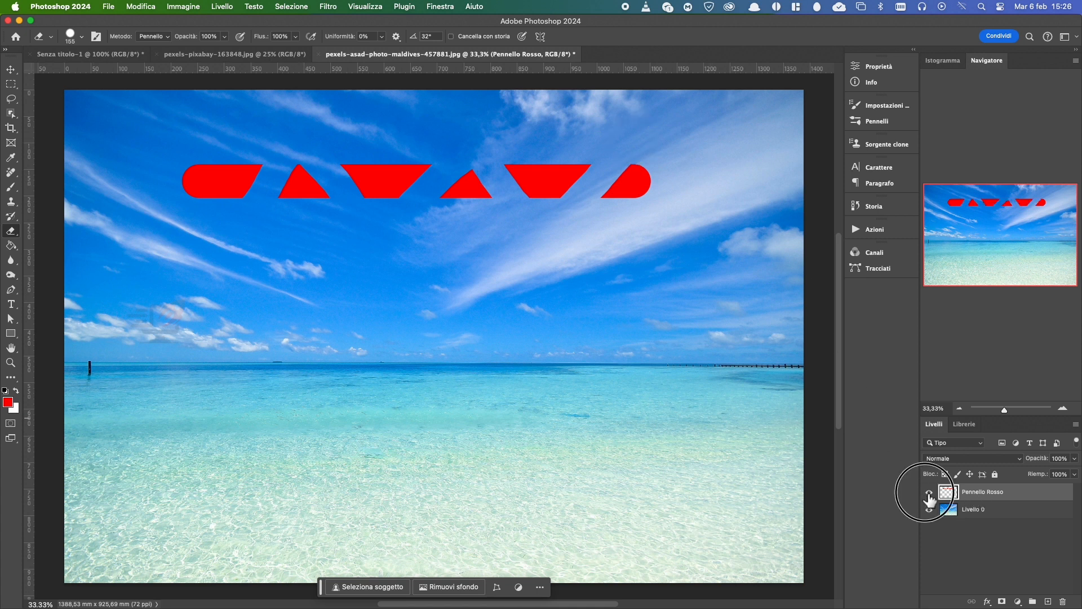
Toggle the visibility of the Pennello Rosso layer to compare the photo with and without the red paint
{"action": "left_click", "coordinate": [929, 495]}
{"action": "left_click", "coordinate": [928, 495]}
{"action": "left_click", "coordinate": [927, 494]}
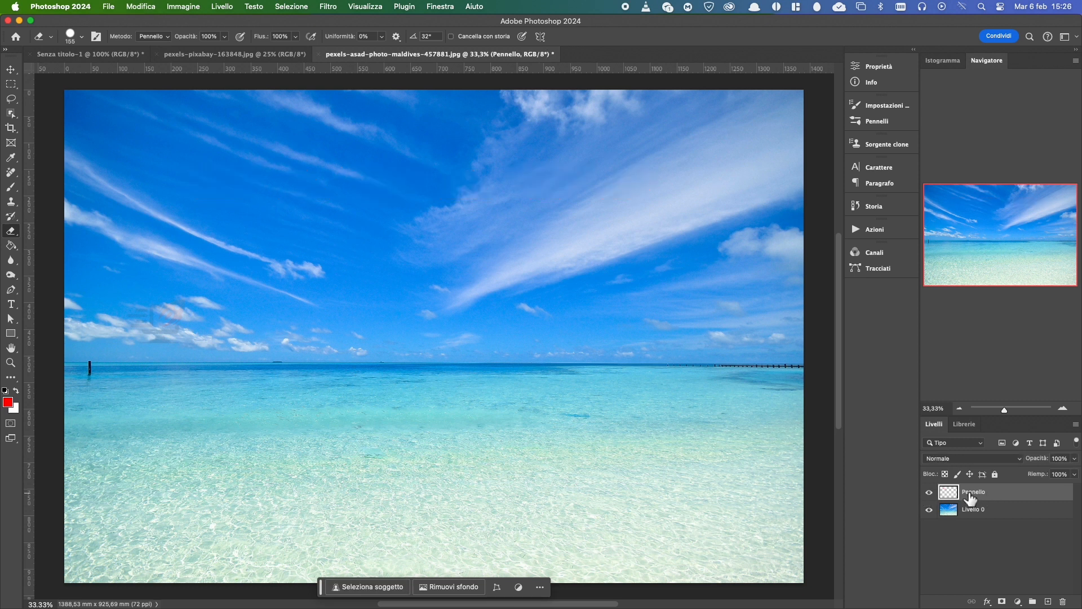
Delete the Pennello layer and add two new empty layers above Livello 0
{"action": "mouse_move", "coordinate": [964, 492]}
{"action": "left_mouse_down"}
{"action": "mouse_move", "coordinate": [997, 511]}
{"action": "mouse_move", "coordinate": [1063, 601]}
{"action": "left_mouse_up"}
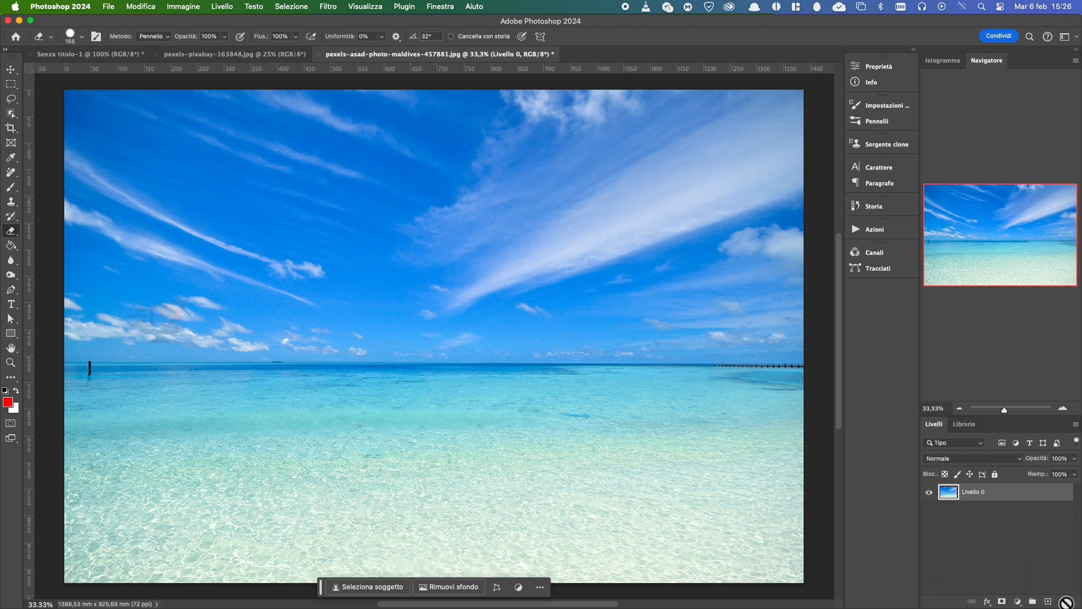
{"action": "left_click", "coordinate": [1047, 601]}
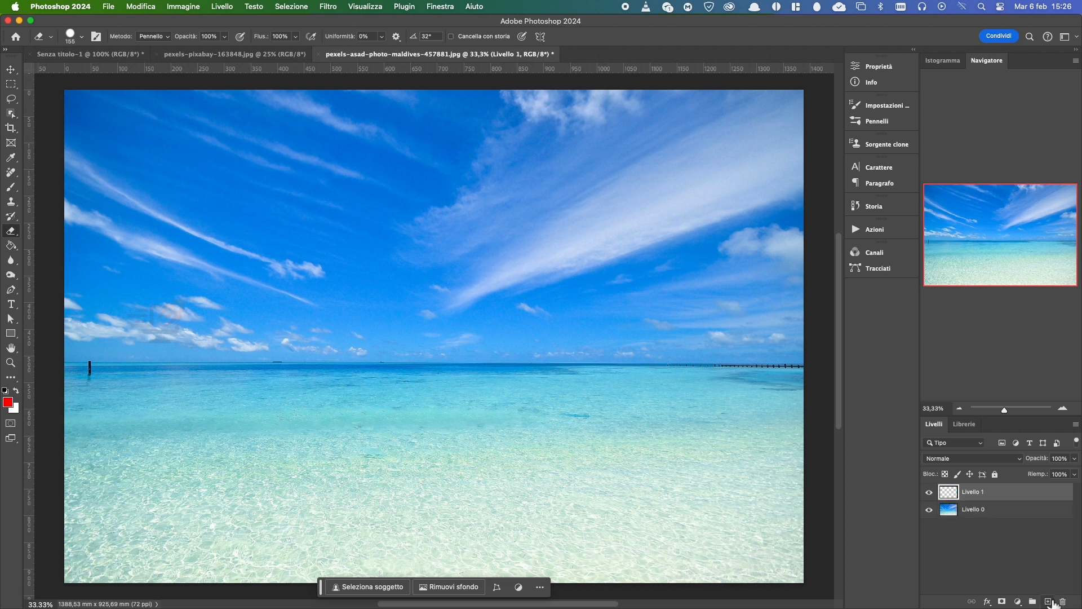
{"action": "left_click", "coordinate": [1047, 600]}
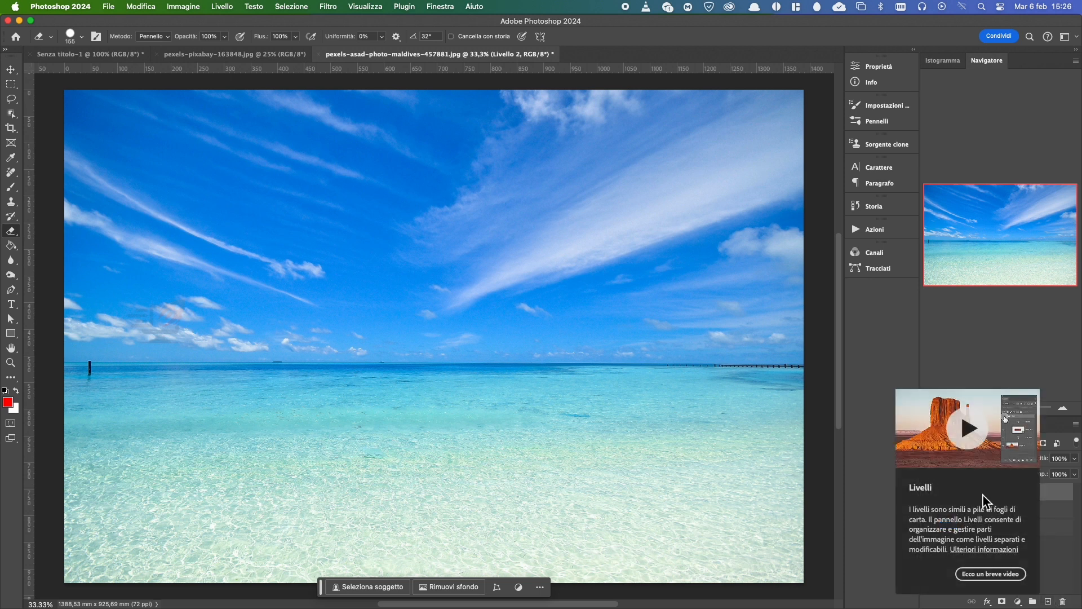
Rename the lower new layer Pennello Rosso and the upper one Testo
{"action": "left_click", "coordinate": [1051, 515]}
{"action": "double_click", "coordinate": [973, 510]}
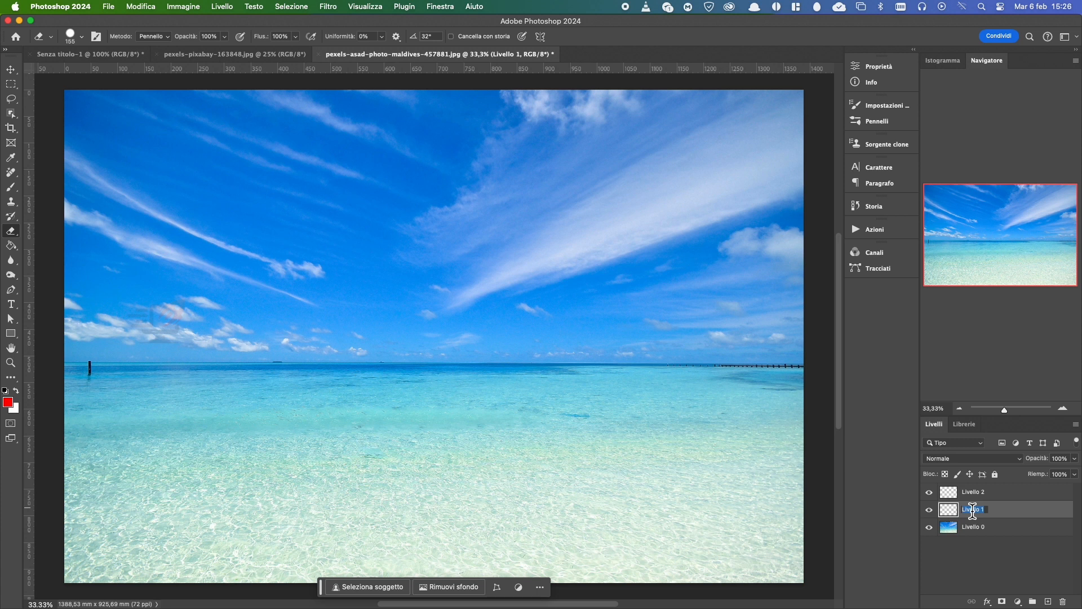
{"action": "type", "text": "Penn"}
{"action": "double_click", "coordinate": [976, 492]}
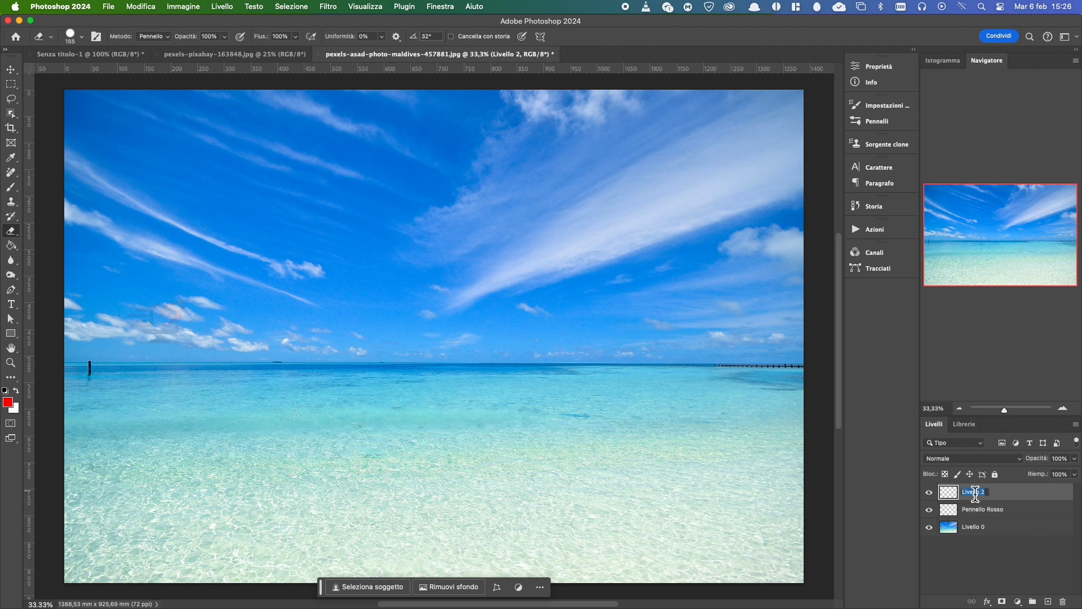
{"action": "type", "text": "Testo"}
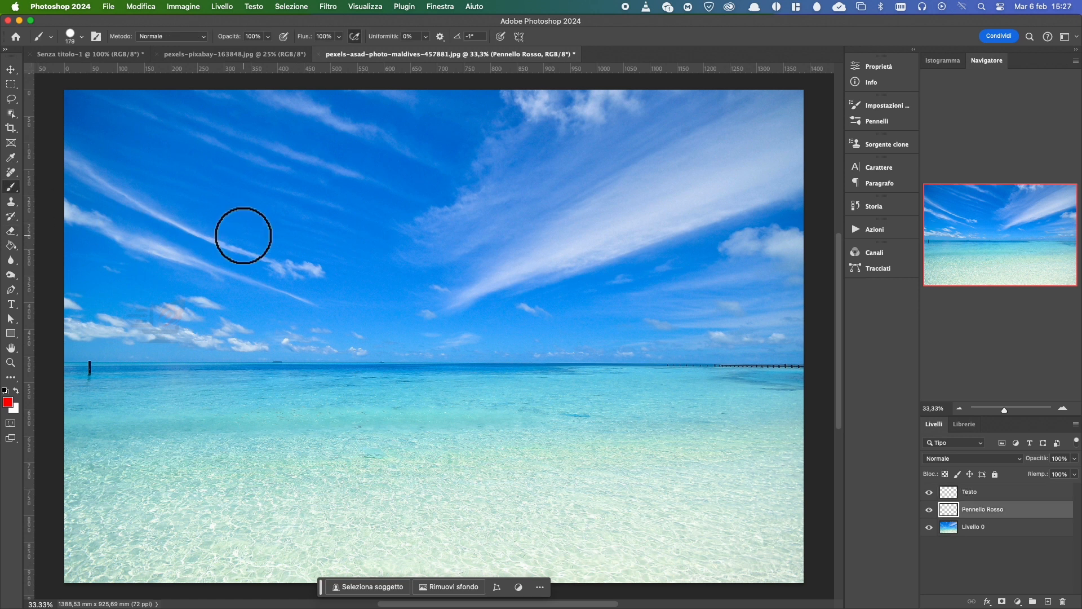
Paint a straight horizontal red stroke across the sky on the Pennello Rosso layer
{"action": "left_click", "coordinate": [243, 236]}
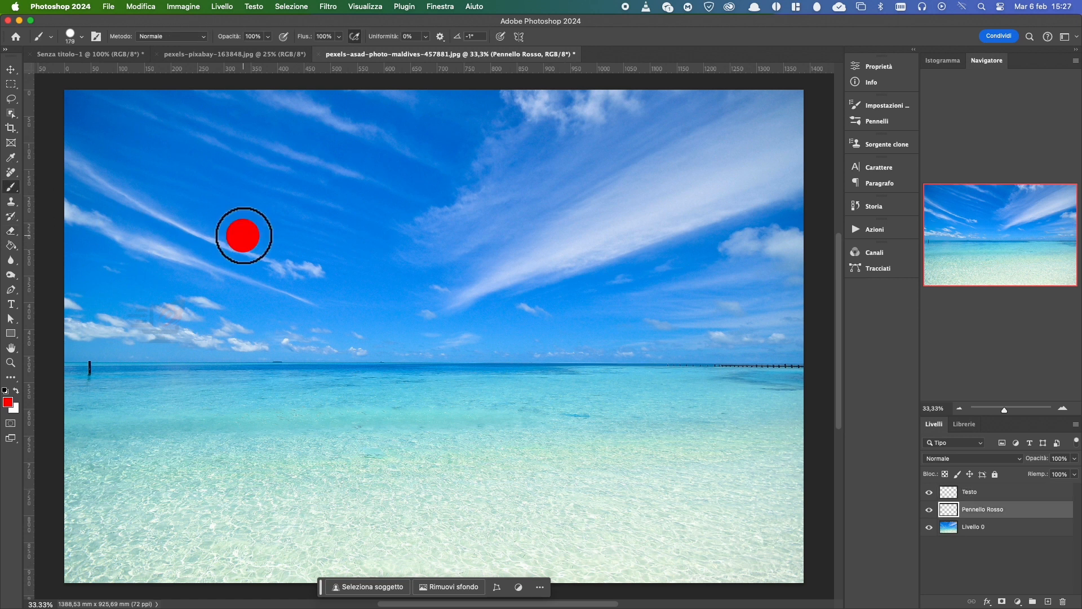
{"action": "left_click_drag", "start_coordinate": [244, 236], "coordinate": [603, 246]}
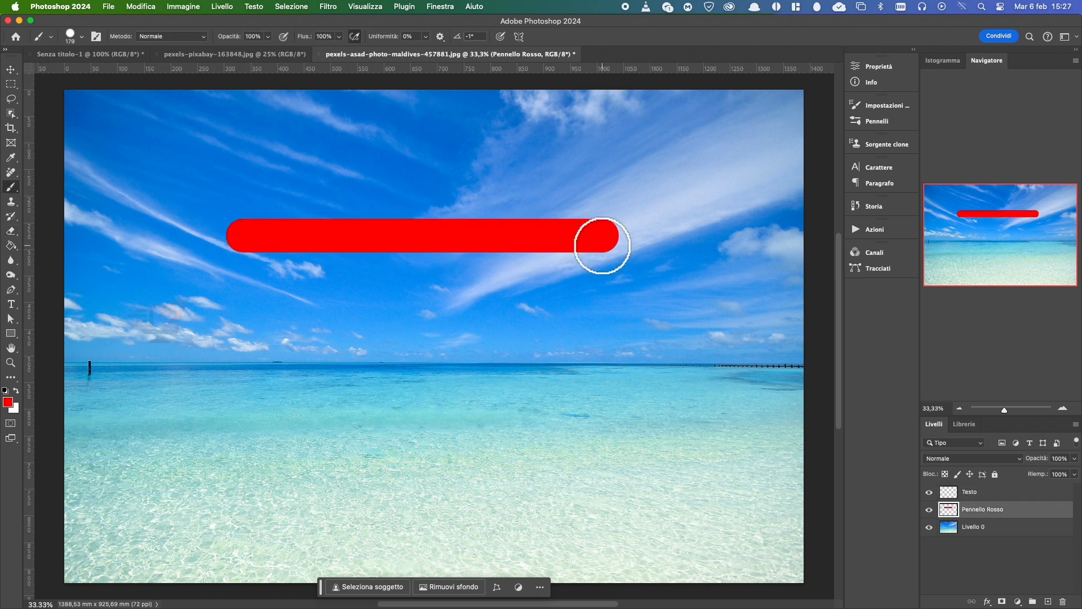
Add the text PROVA LIVELLO in black over the red stroke, using the Testo layer
{"action": "left_click", "coordinate": [951, 498]}
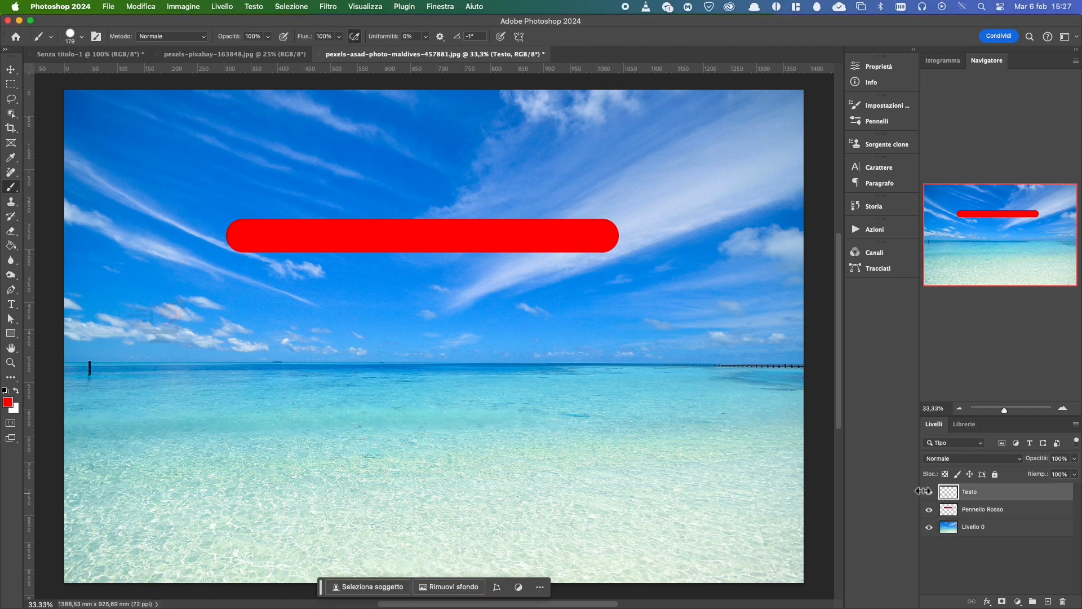
{"action": "left_click", "coordinate": [11, 304]}
{"action": "left_click", "coordinate": [9, 402]}
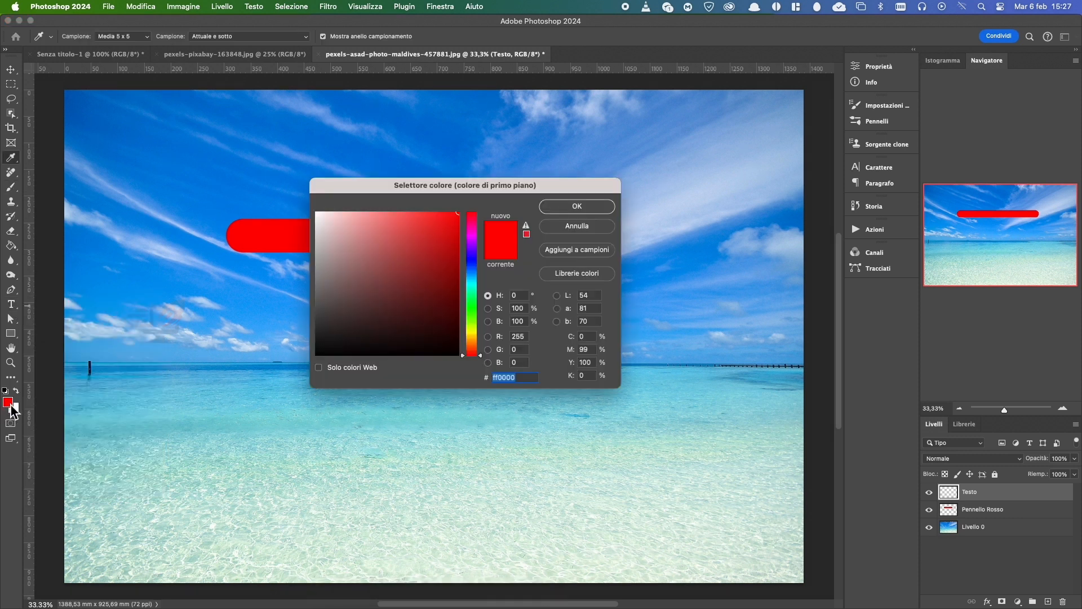
{"action": "left_click_drag", "start_coordinate": [356, 353], "coordinate": [312, 357]}
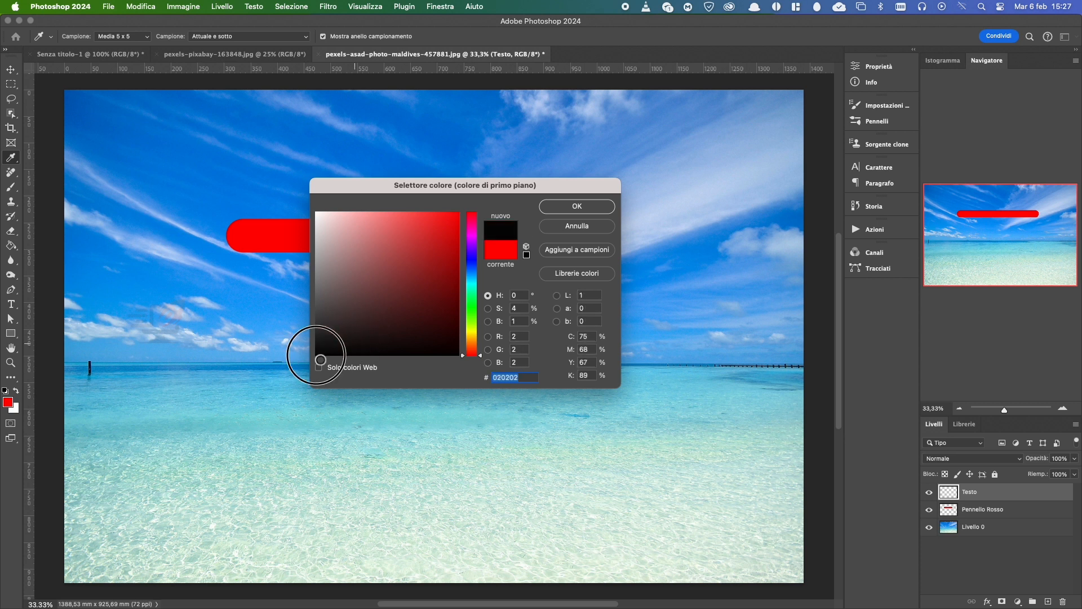
{"action": "left_click", "coordinate": [609, 206]}
{"action": "left_click", "coordinate": [359, 234]}
{"action": "type", "text": "PRO"}
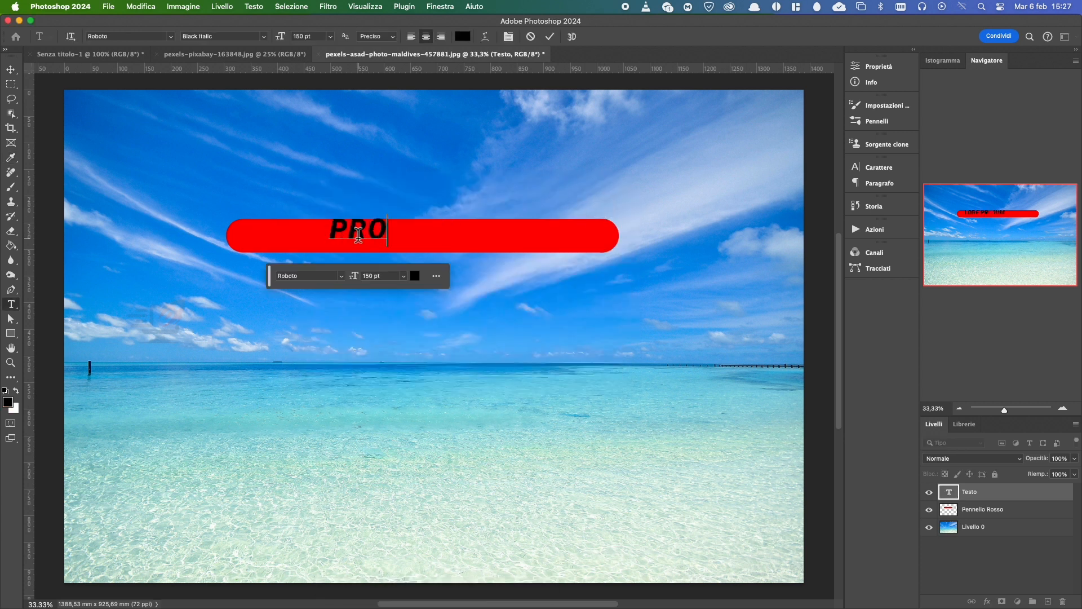
{"action": "type", "text": "VA LIVELLO"}
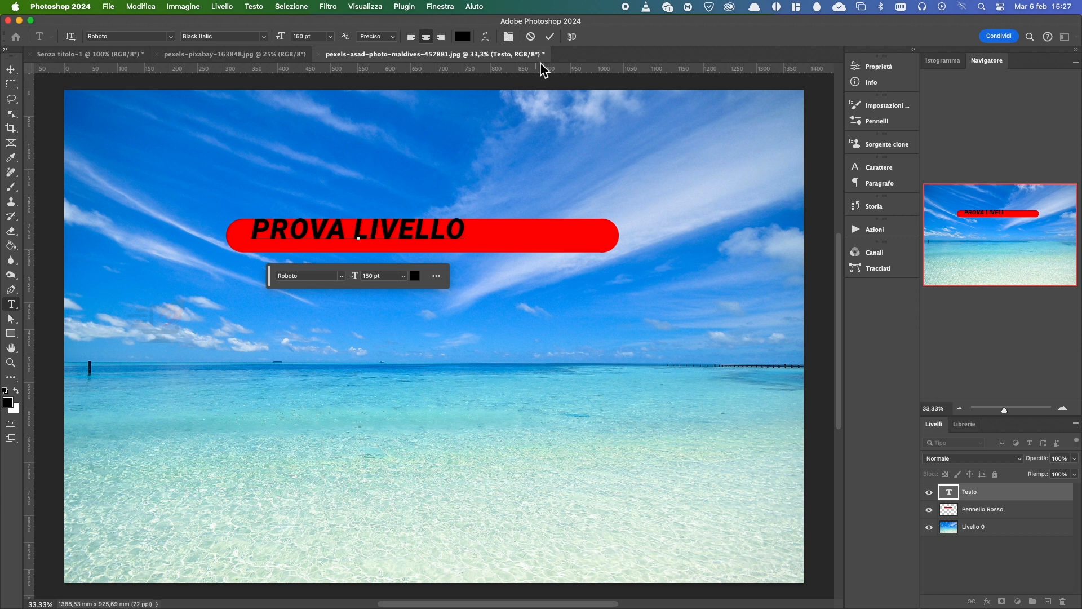
{"action": "left_click", "coordinate": [549, 36]}
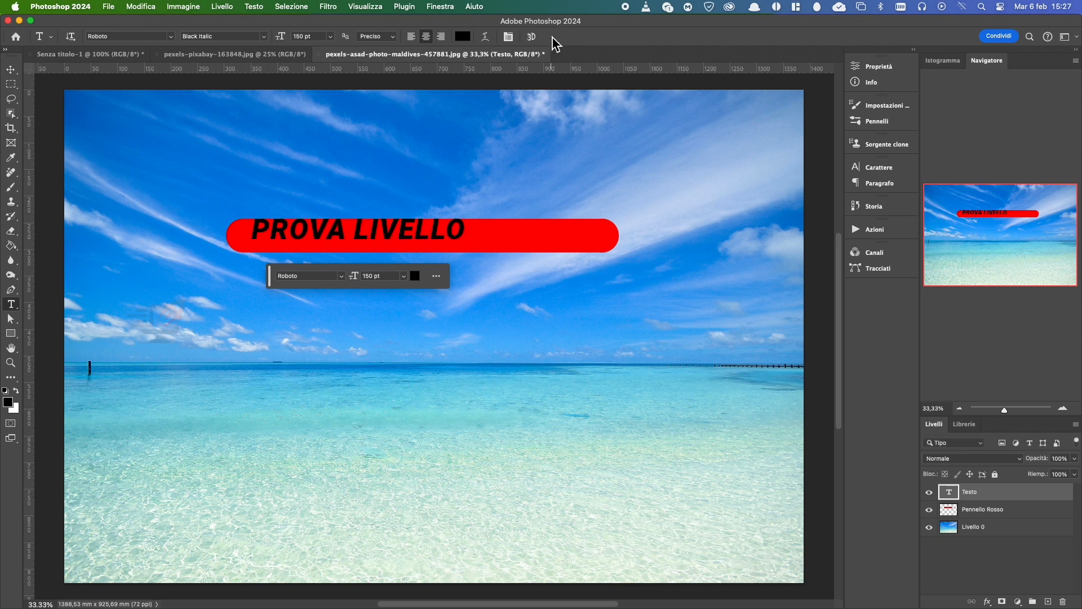
Scale the PROVA LIVELLO text to about 120.7% and centre it on the red stroke
{"action": "left_click", "coordinate": [11, 73]}
{"action": "left_click_drag", "start_coordinate": [421, 243], "coordinate": [574, 284]}
{"action": "left_click", "coordinate": [530, 246]}
{"action": "left_click_drag", "start_coordinate": [506, 243], "coordinate": [483, 237]}
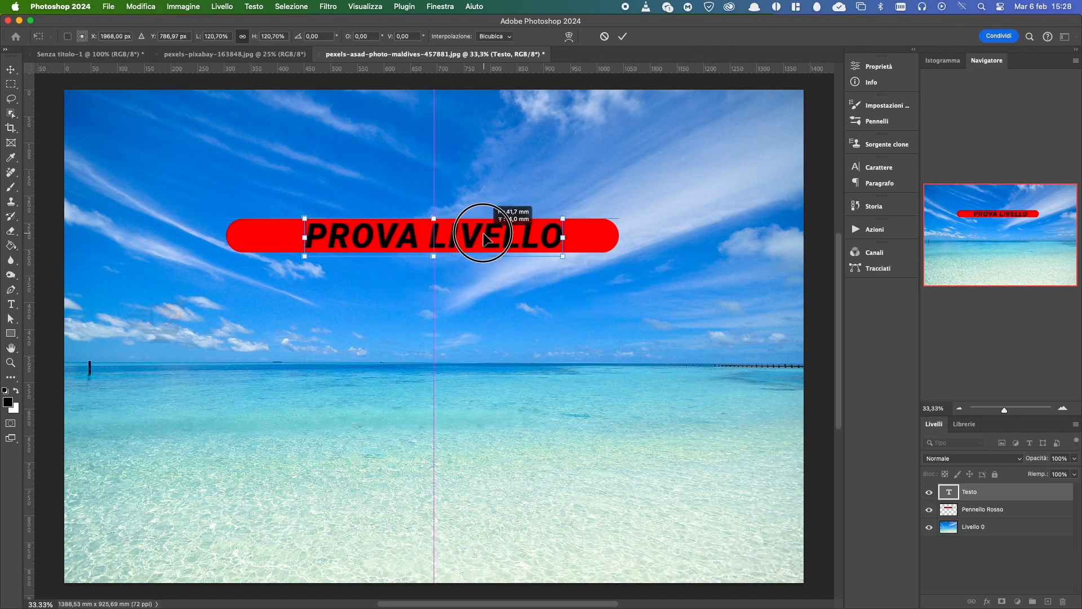
{"action": "left_click", "coordinate": [626, 38]}
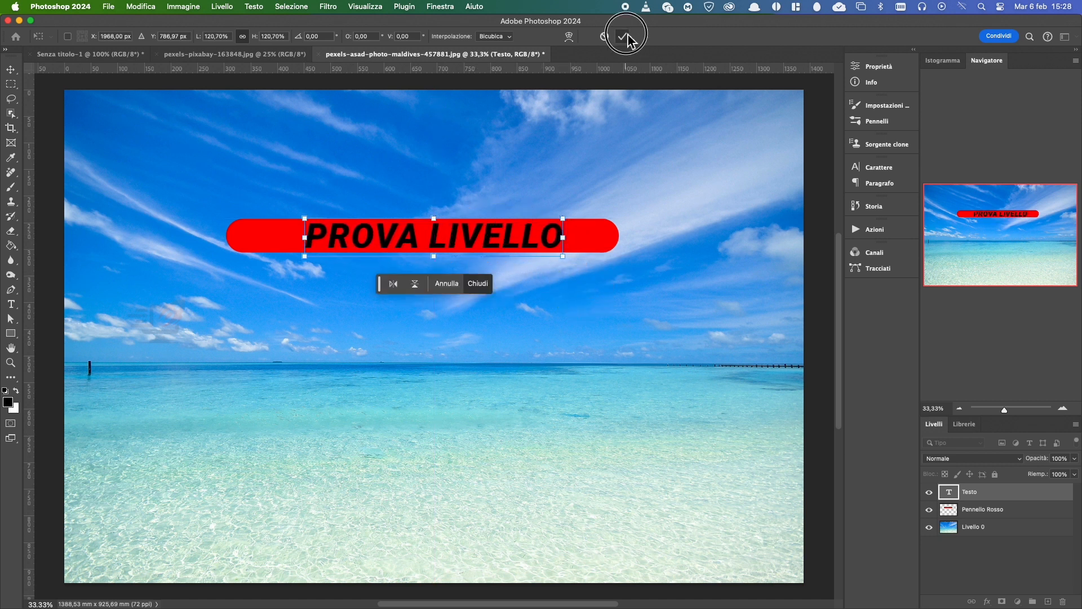
Select each layer in turn, move the Testo layer below Pennello Rosso, and clear the layer selection
{"action": "left_click", "coordinate": [998, 530]}
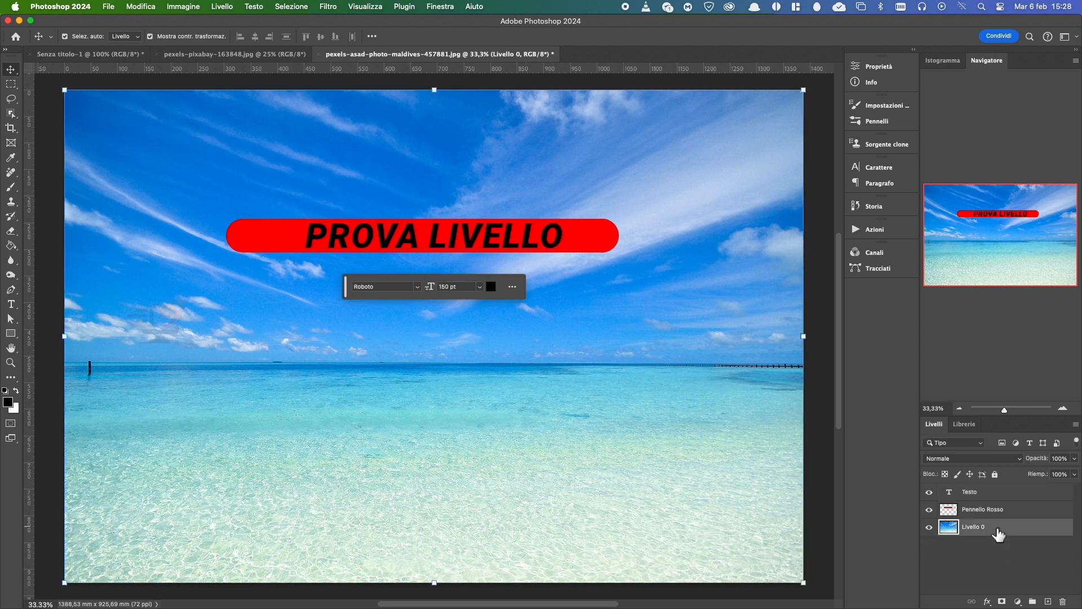
{"action": "left_click", "coordinate": [1016, 512]}
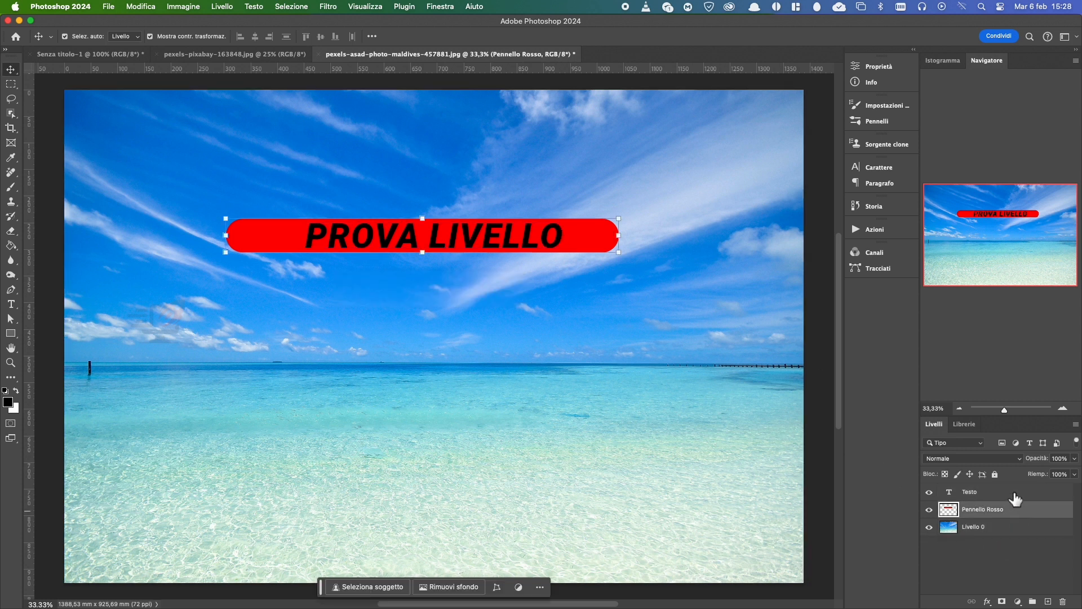
{"action": "left_click", "coordinate": [1013, 495]}
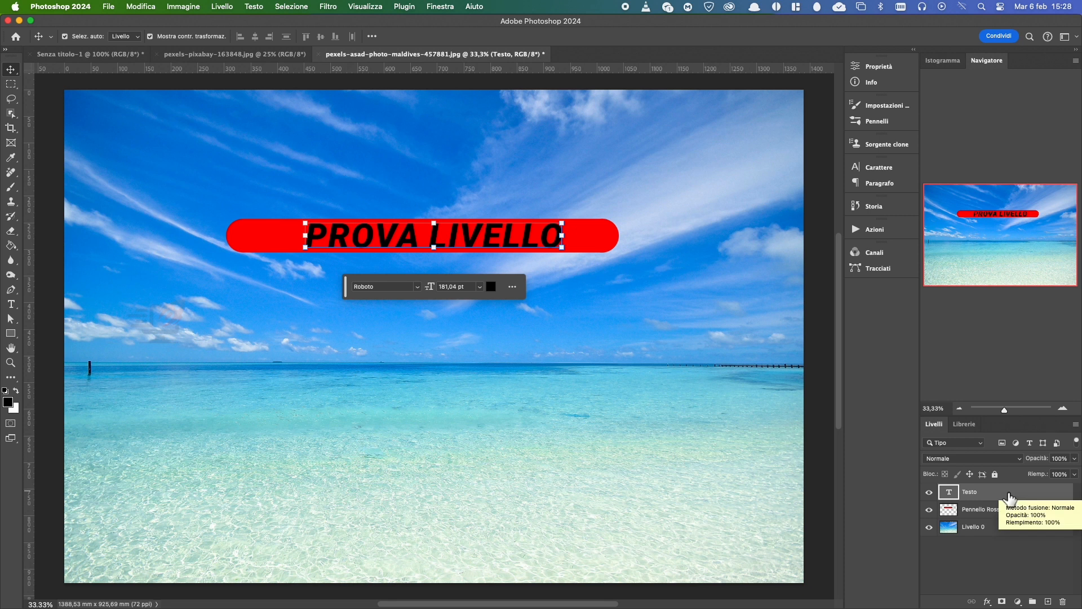
{"action": "left_click_drag", "start_coordinate": [1006, 494], "coordinate": [1000, 514]}
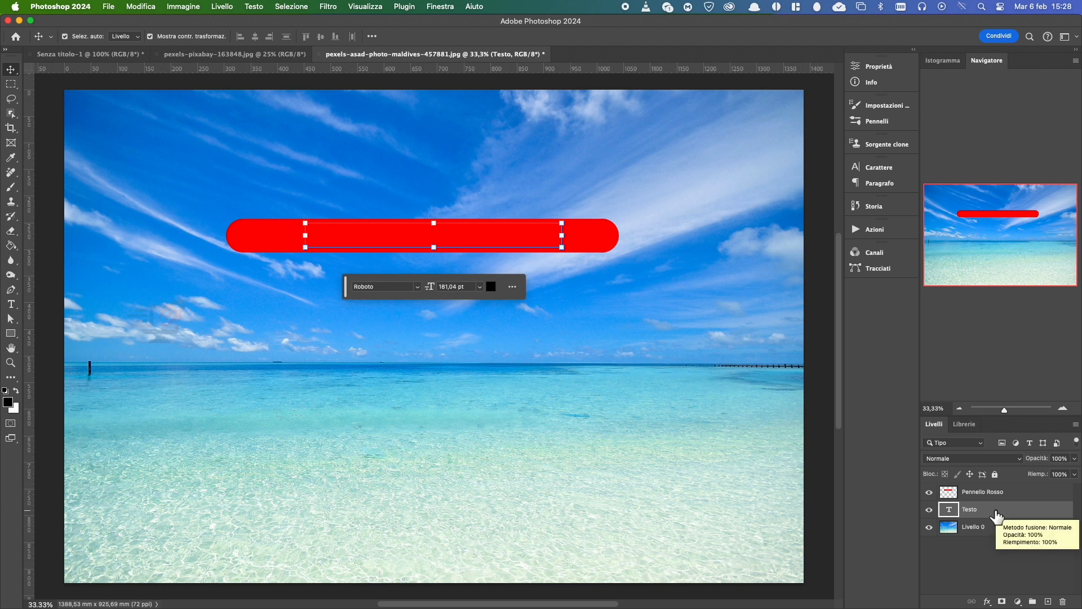
{"action": "left_click", "coordinate": [963, 565]}
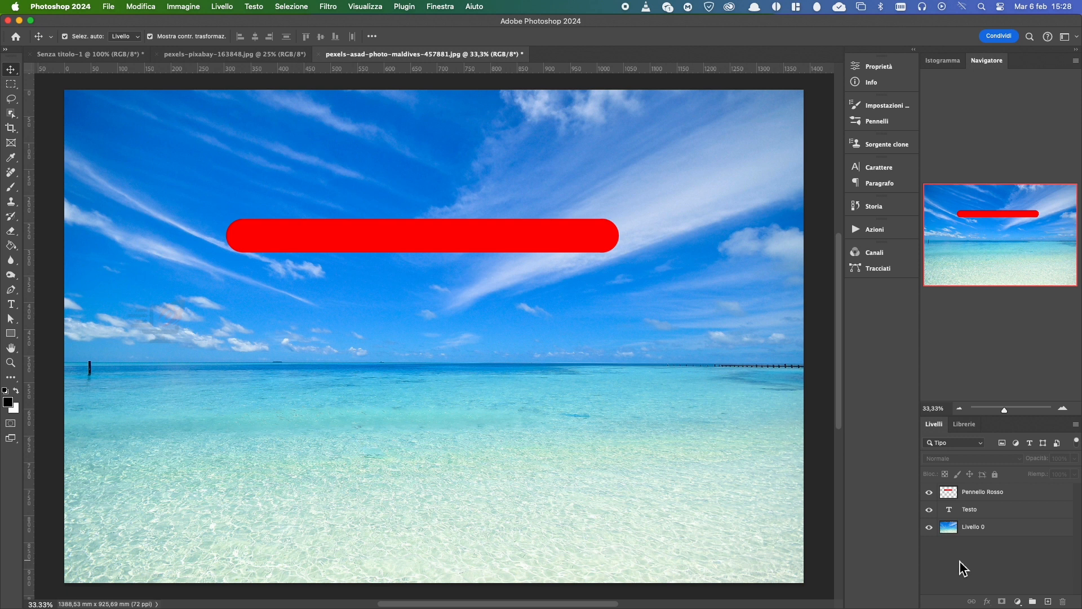
Toggle the Pennello Rosso layer's visibility and move the Testo layer back above it
{"action": "left_click", "coordinate": [930, 493]}
{"action": "left_click", "coordinate": [930, 493]}
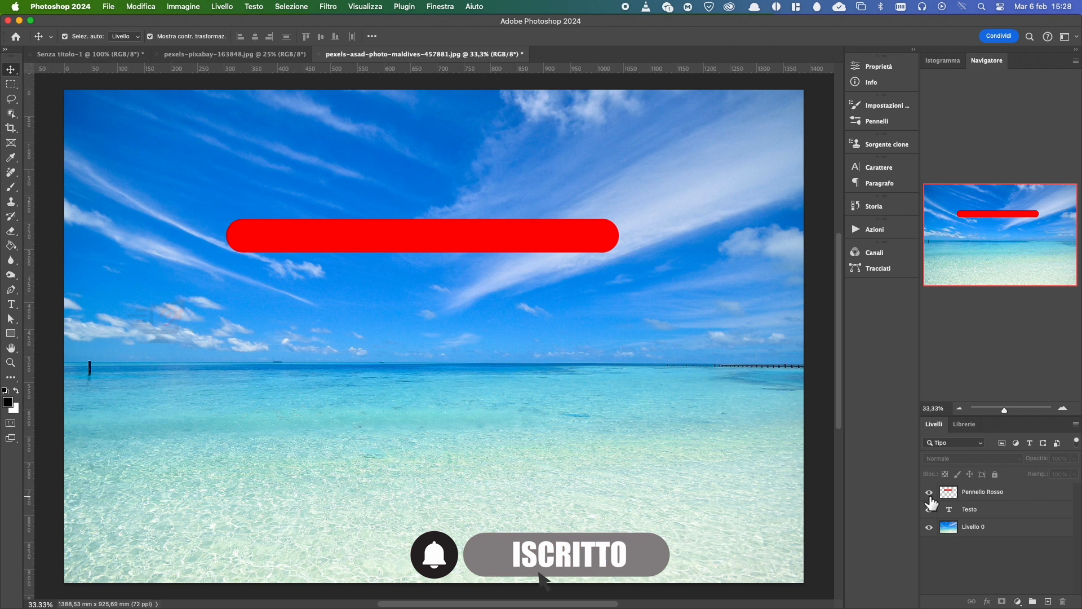
{"action": "left_click", "coordinate": [929, 509]}
{"action": "left_click", "coordinate": [978, 509]}
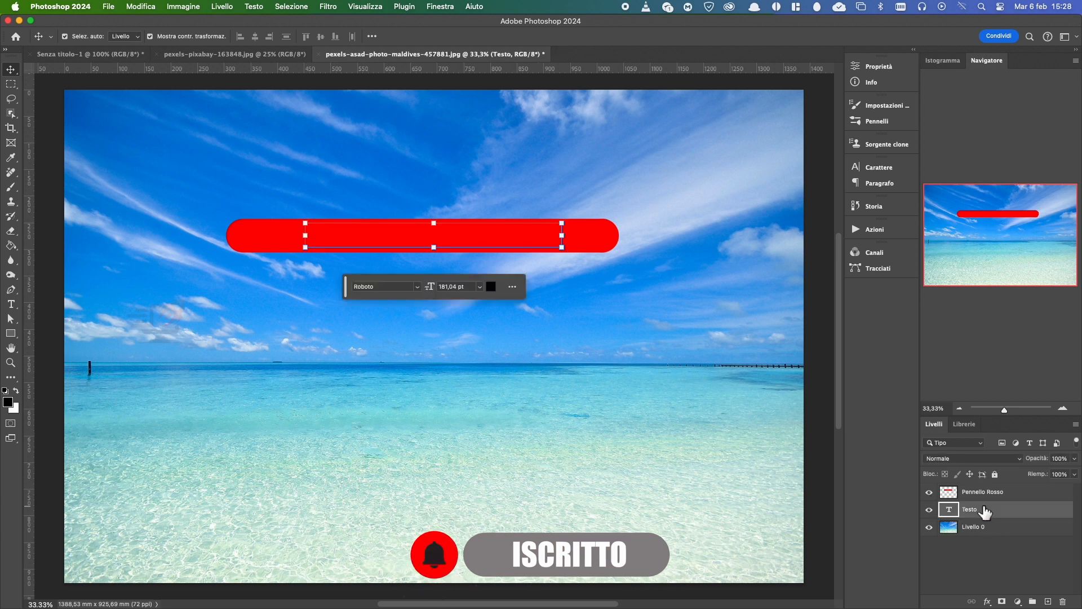
{"action": "mouse_move", "coordinate": [981, 510]}
{"action": "left_mouse_down"}
{"action": "mouse_move", "coordinate": [978, 495]}
{"action": "mouse_move", "coordinate": [989, 496]}
{"action": "left_mouse_up"}
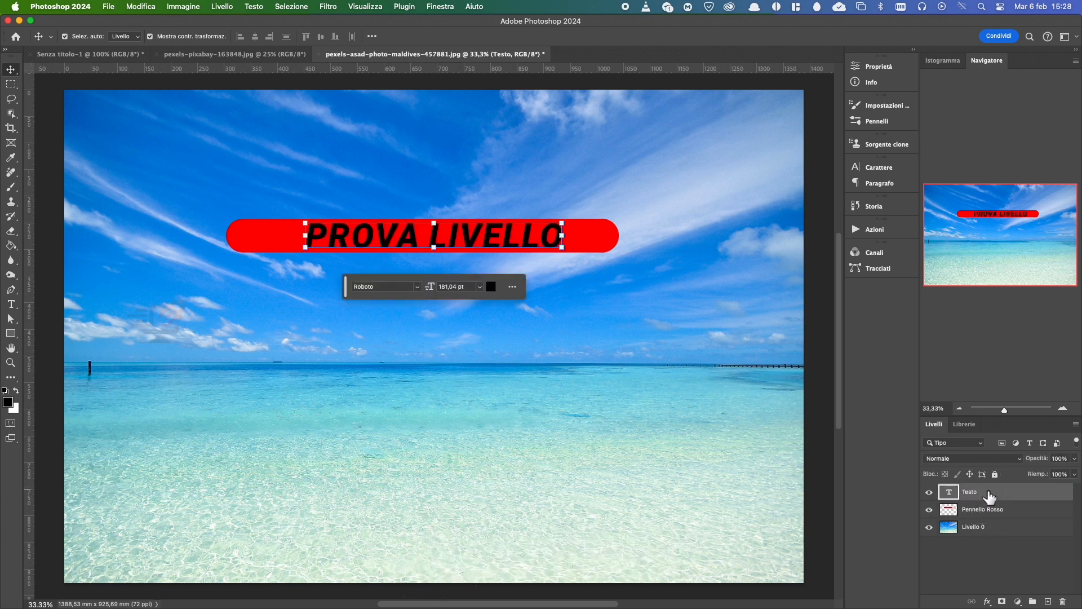
Group the Testo and Pennello Rosso layers and name the group ESEMPIO
{"action": "left_click", "coordinate": [985, 510]}
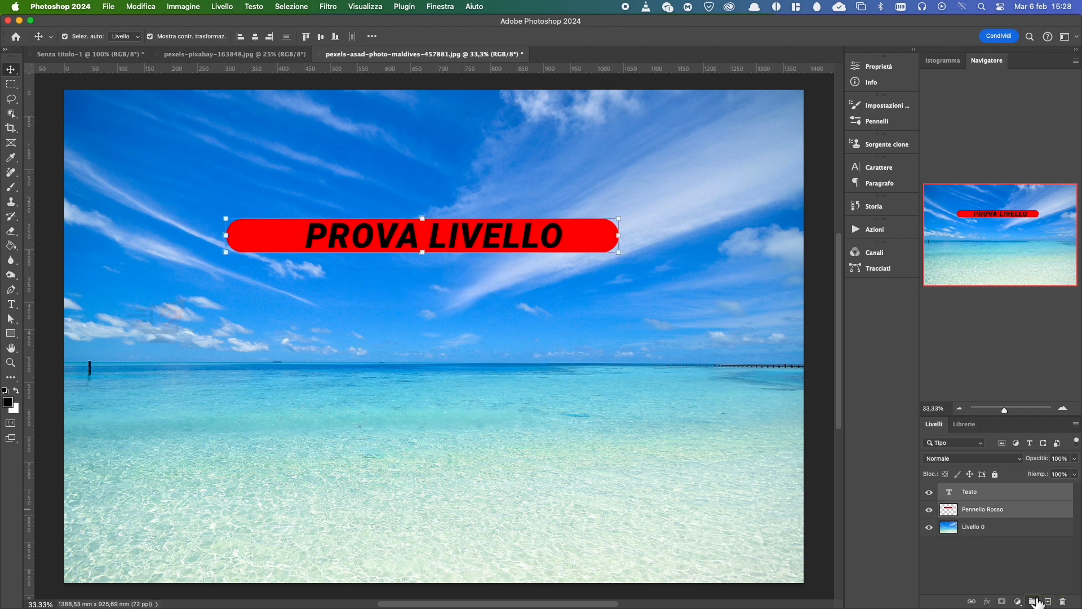
{"action": "left_click", "coordinate": [1034, 601]}
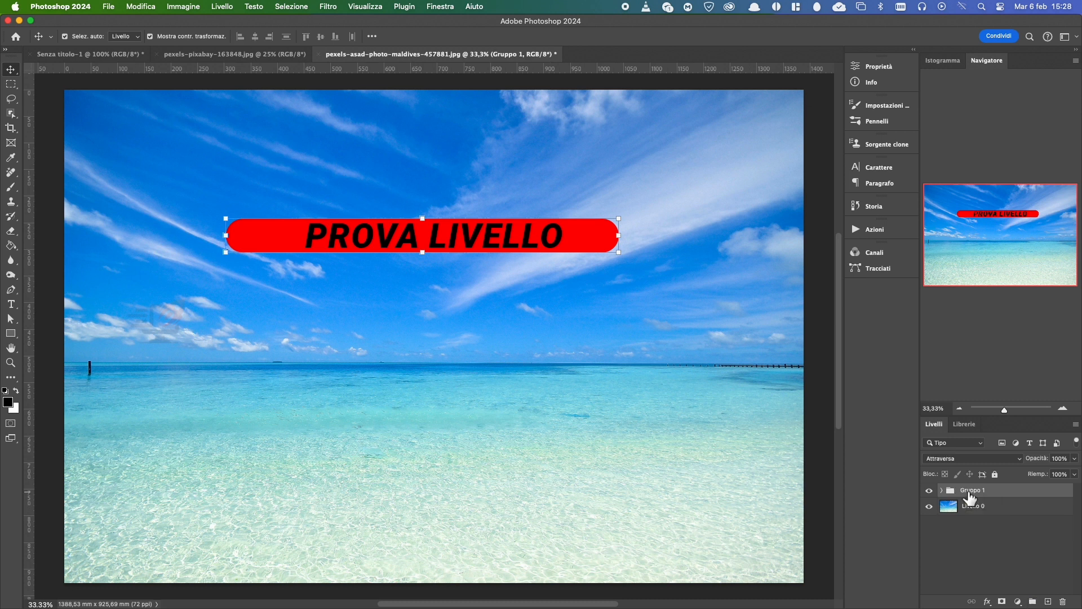
{"action": "key", "text": "Caps_Lock"}
{"action": "type", "text": "ESEMPIO"}
{"action": "key", "text": "Return"}
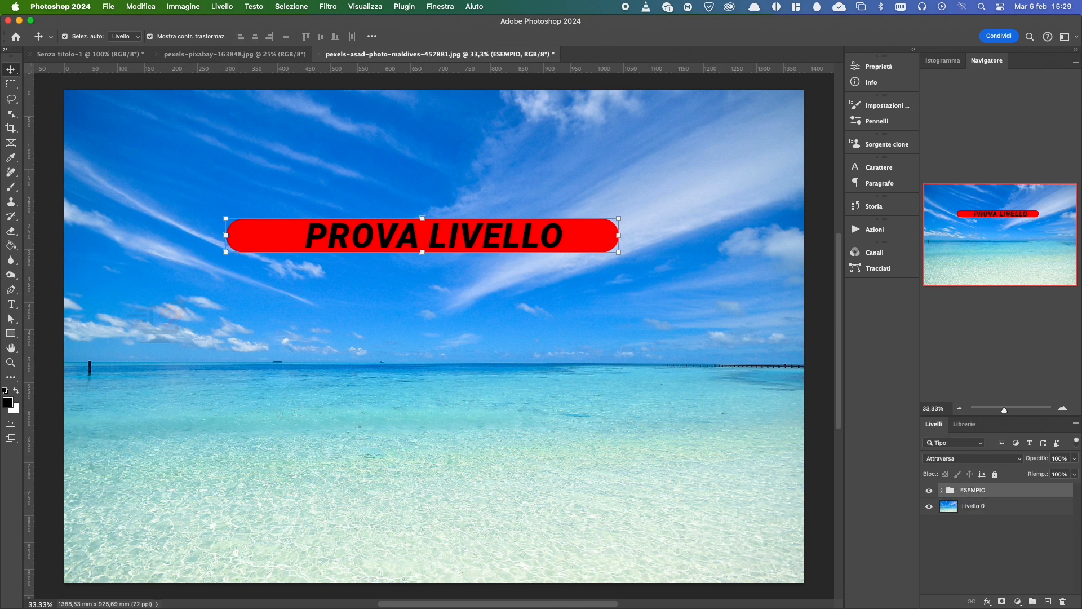
Link the Testo and Pennello Rosso layers inside the ESEMPIO group and move them together down towards the horizon
{"action": "left_click", "coordinate": [941, 490]}
{"action": "left_click", "coordinate": [984, 512]}
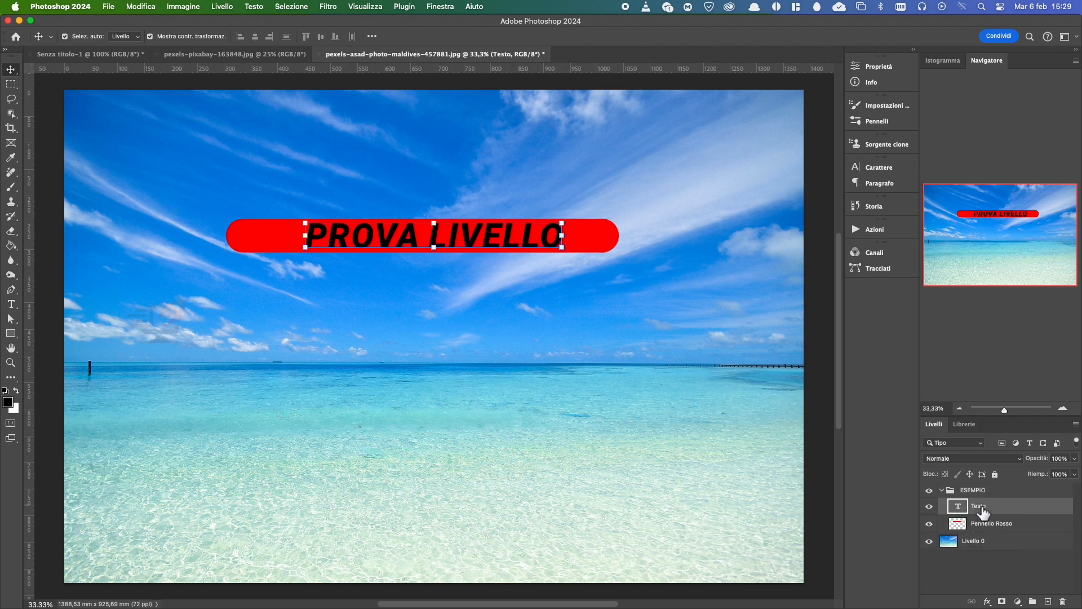
{"action": "left_click", "coordinate": [998, 527], "text": "shift"}
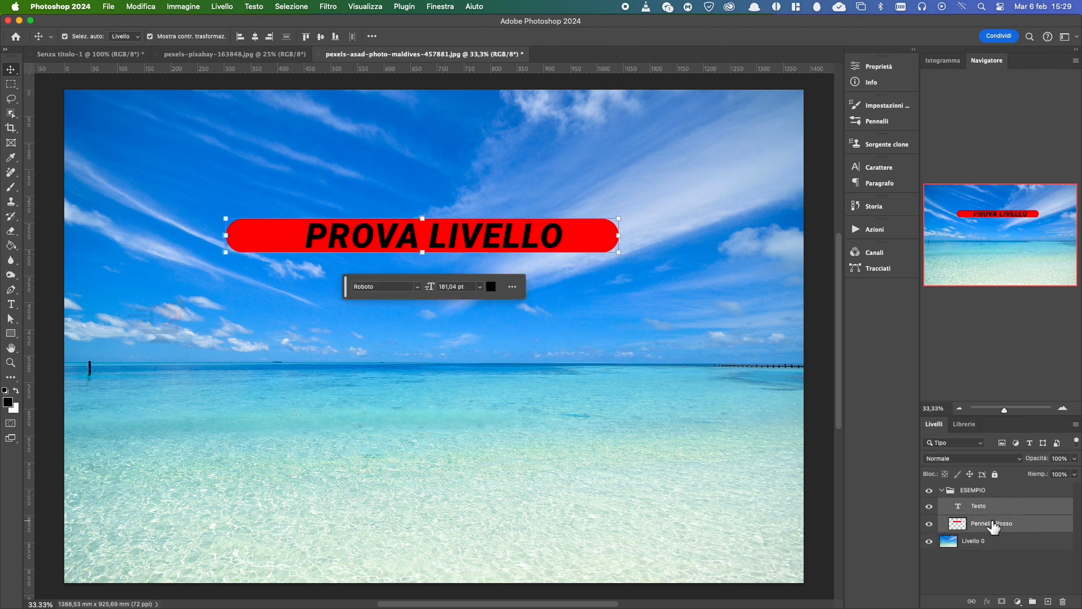
{"action": "right_click", "coordinate": [1018, 510]}
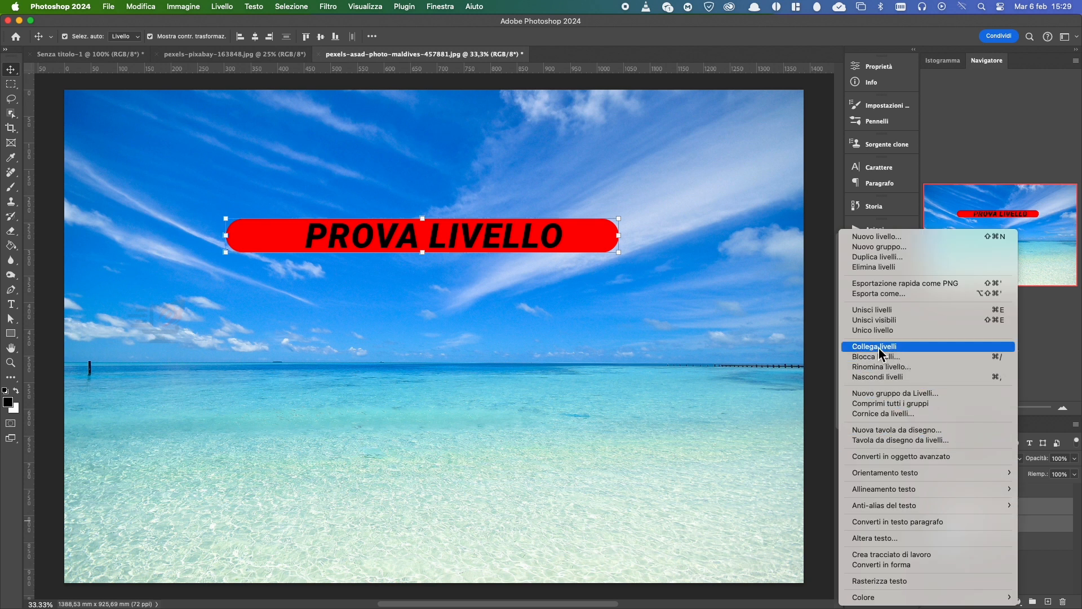
{"action": "left_click", "coordinate": [895, 350]}
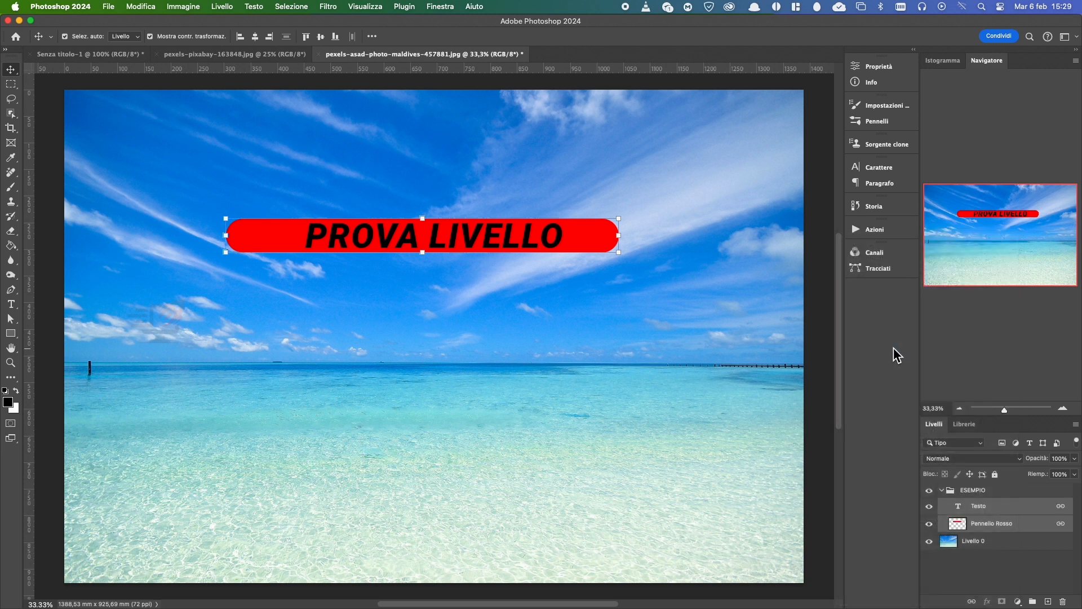
{"action": "left_click_drag", "start_coordinate": [461, 252], "coordinate": [435, 307]}
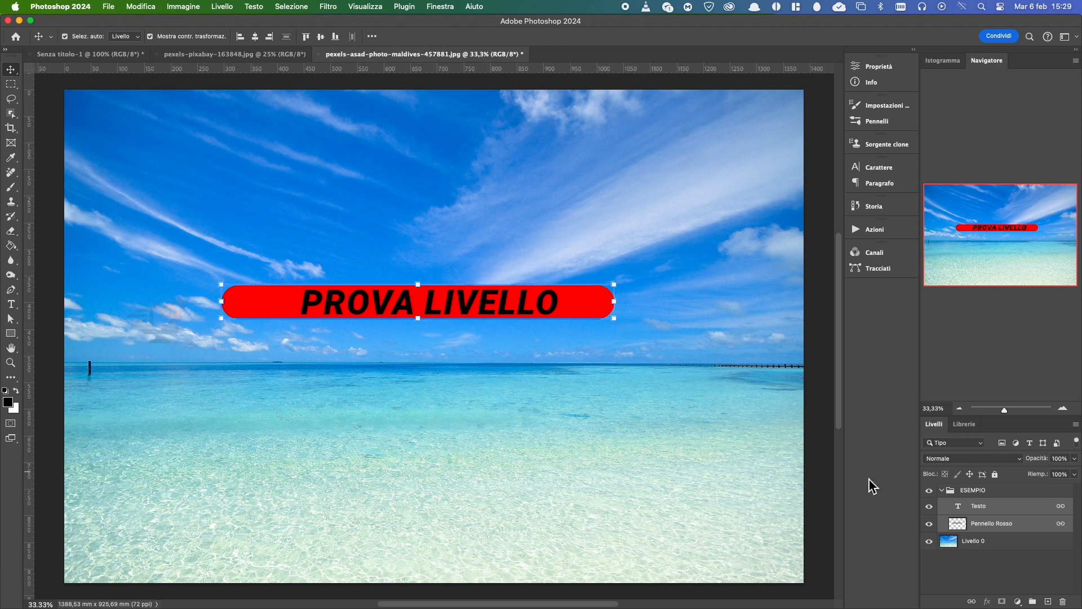
Unlink the Testo and Pennello Rosso layers, try moving the text alone higher in the sky, and undo that move
{"action": "right_click", "coordinate": [993, 507]}
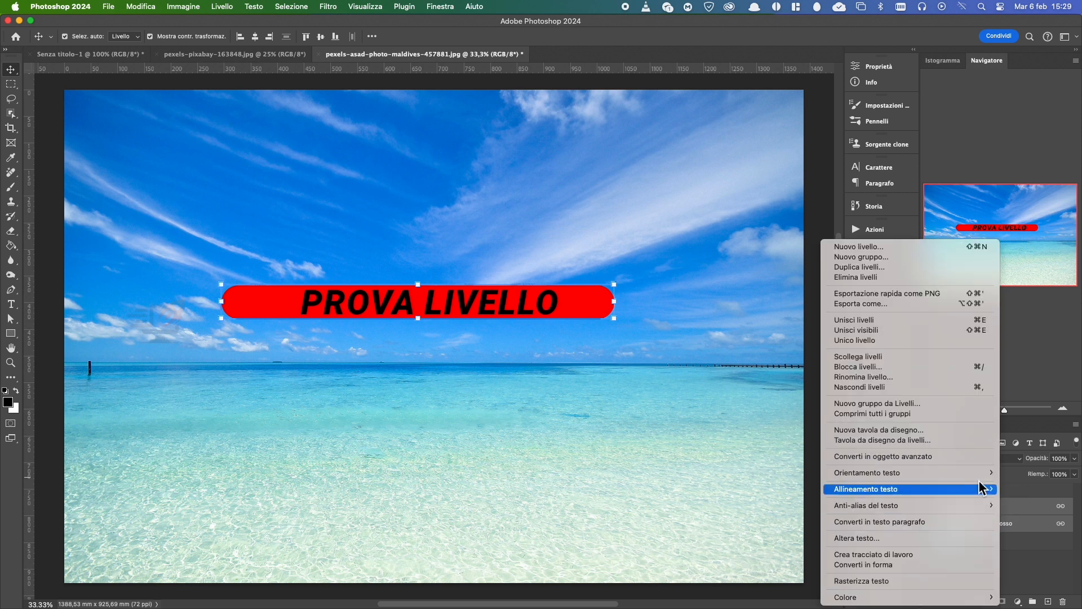
{"action": "left_click", "coordinate": [914, 357]}
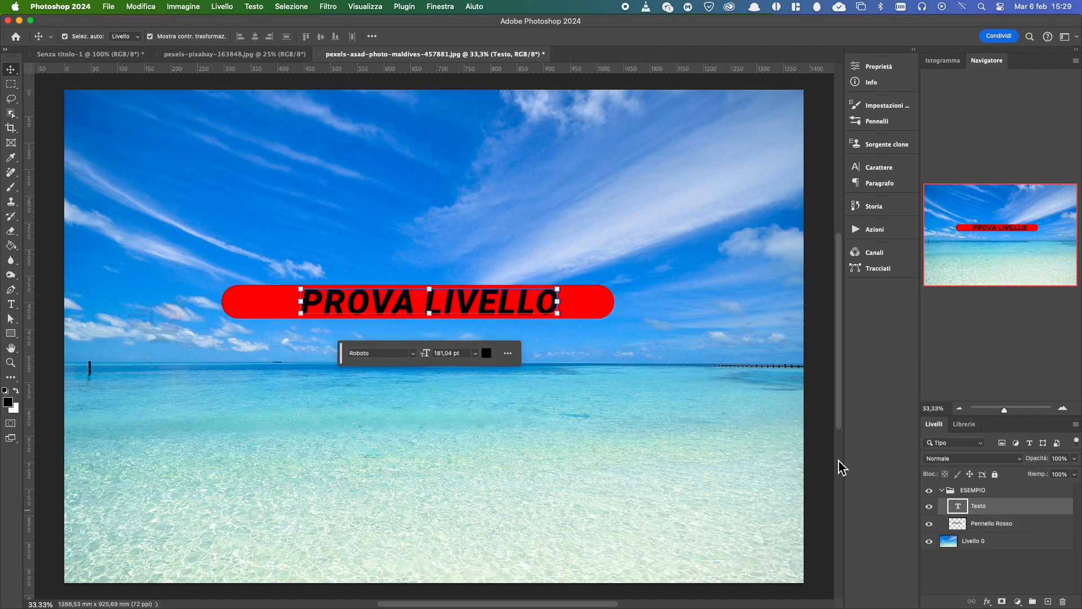
{"action": "left_click_drag", "start_coordinate": [494, 307], "coordinate": [492, 215]}
{"action": "key", "text": "super+z"}
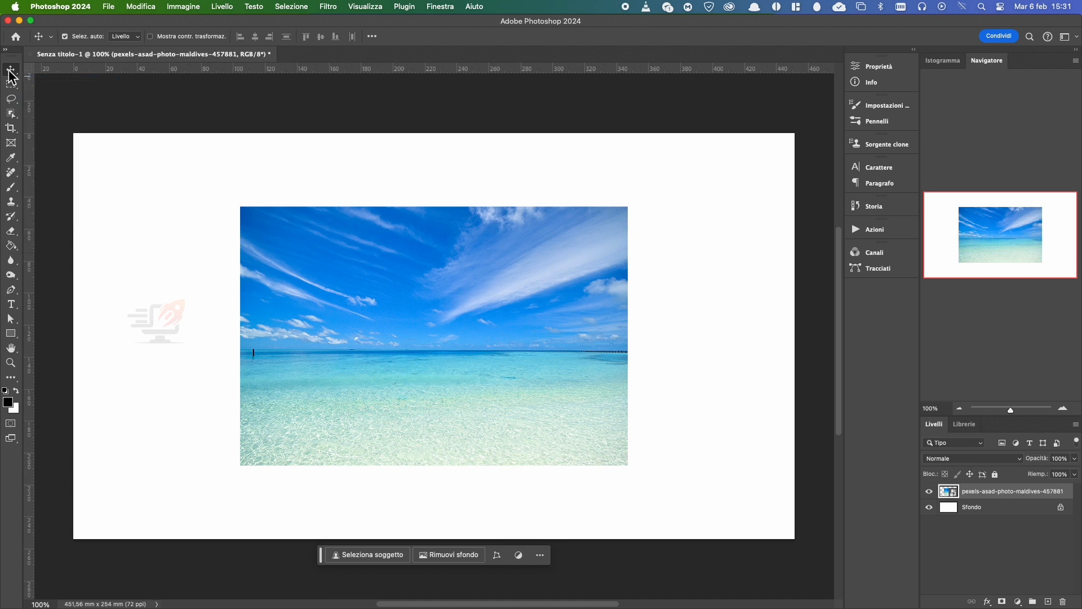
Show the transform controls and scale the sea photo down to 11%, keeping its lower-right corner in place
{"action": "left_click", "coordinate": [150, 37]}
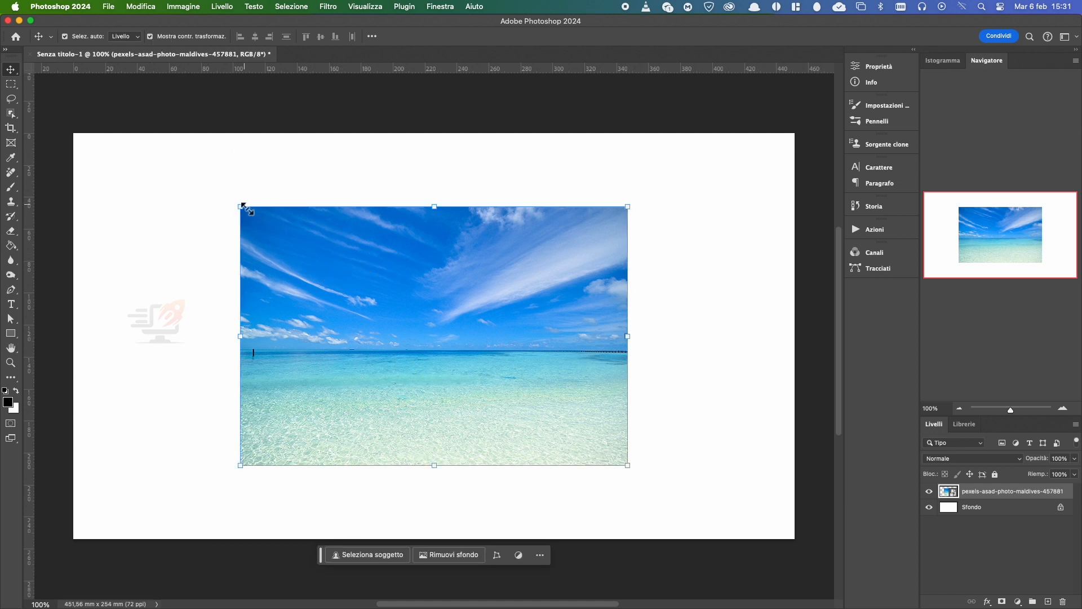
{"action": "left_click_drag", "start_coordinate": [242, 208], "coordinate": [385, 303]}
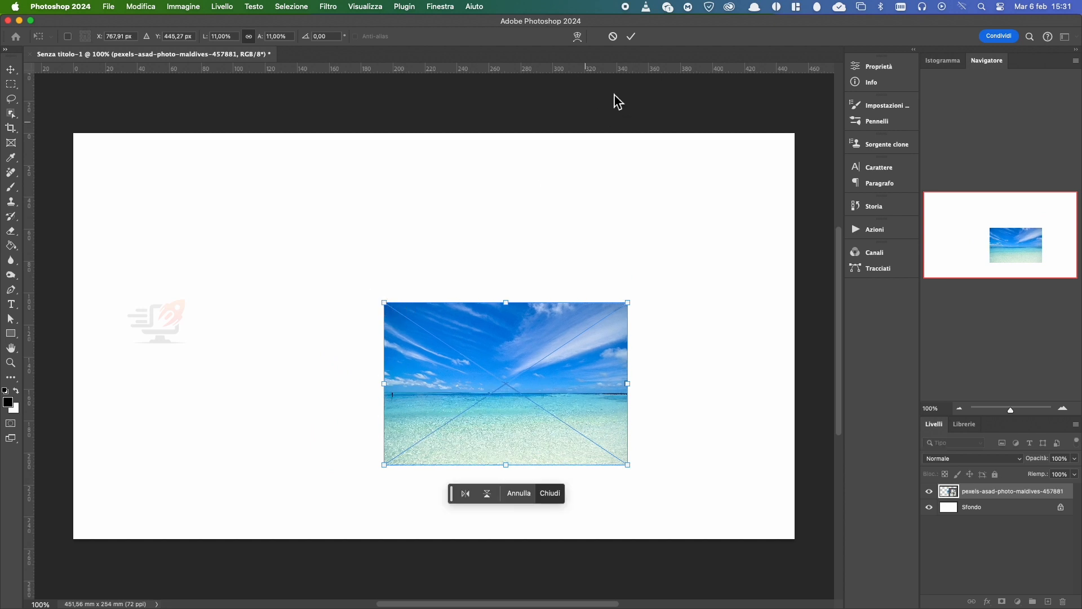
{"action": "left_click", "coordinate": [631, 37]}
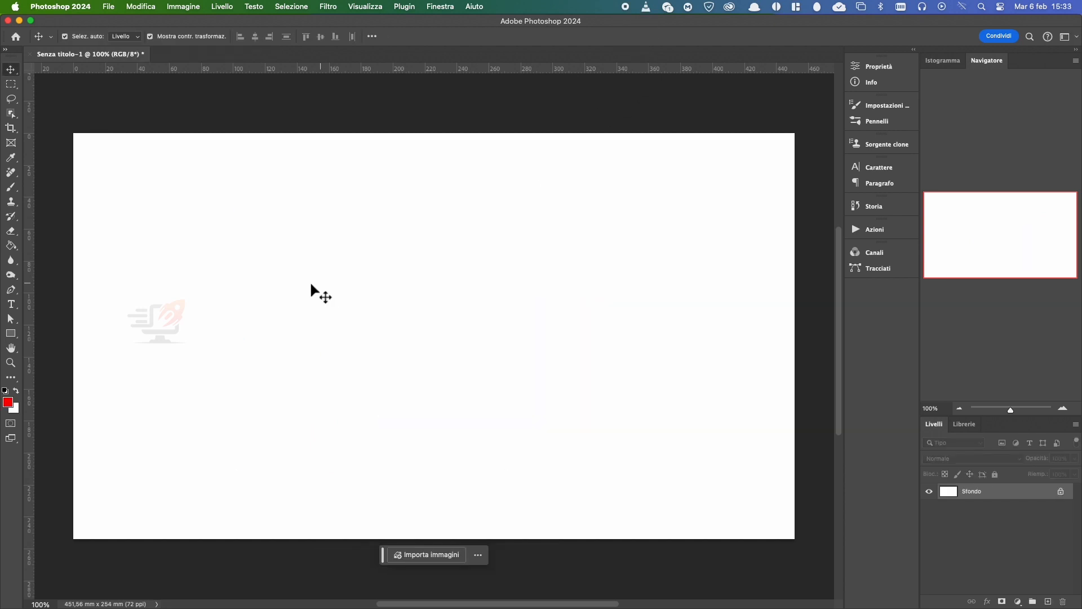
Paint a horizontal red stroke across the upper canvas using a 50 px brush with 100% hardness
{"action": "left_click", "coordinate": [11, 187]}
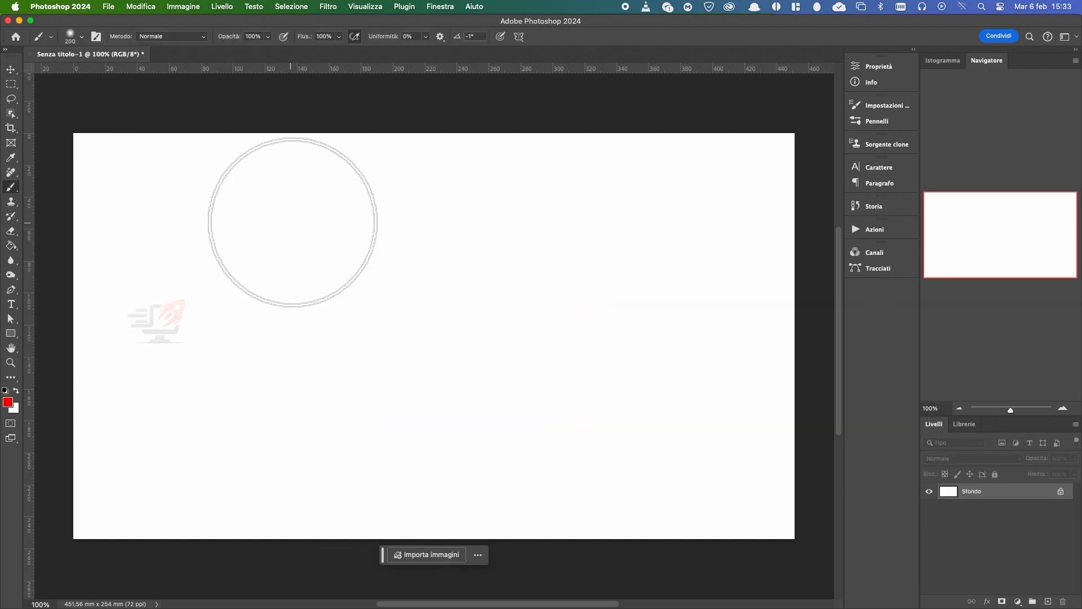
{"action": "right_click", "coordinate": [293, 221]}
{"action": "left_click", "coordinate": [422, 235]}
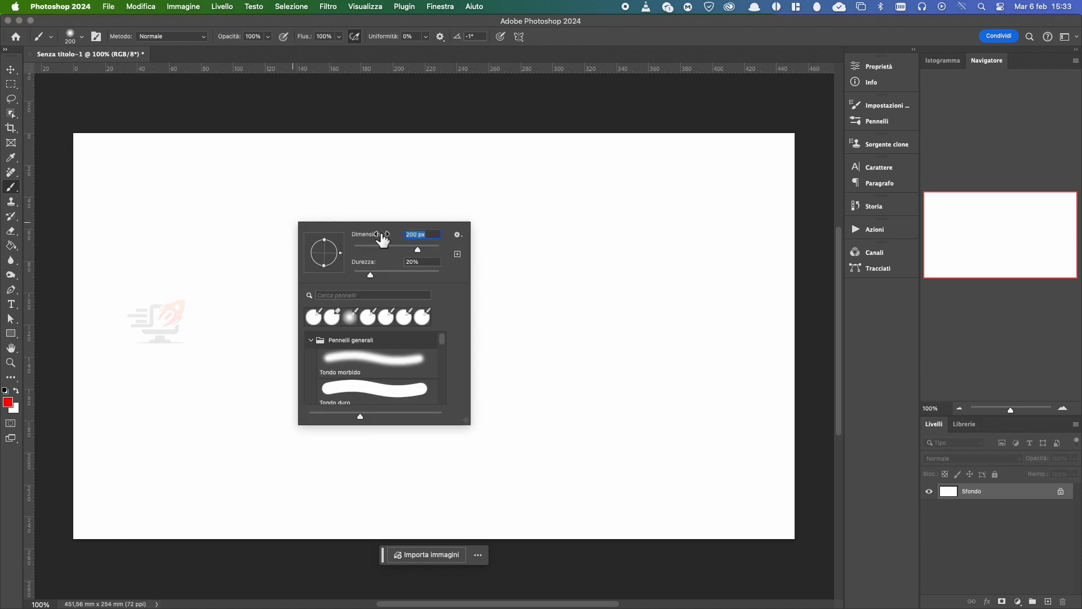
{"action": "type", "text": "50"}
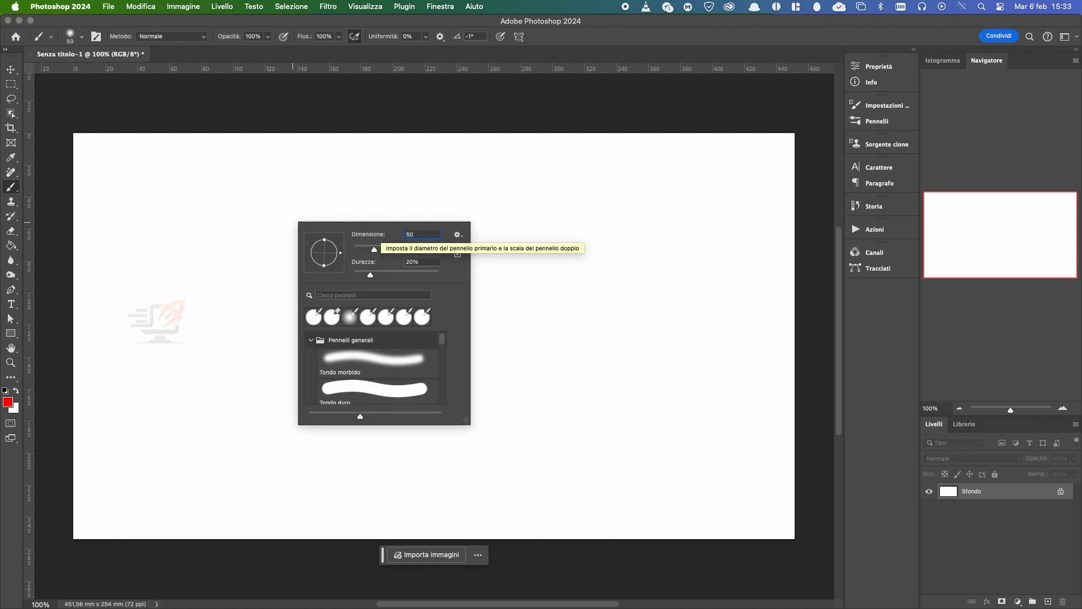
{"action": "key", "text": "Return"}
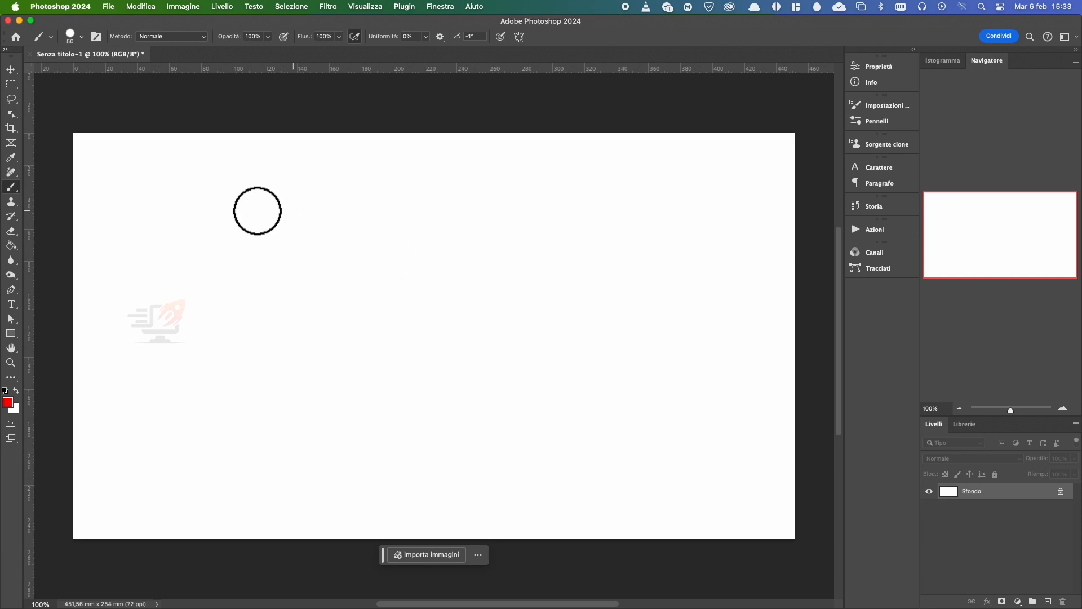
{"action": "left_click_drag", "start_coordinate": [164, 205], "coordinate": [690, 204]}
Set the brush hardness to 50% and paint a second horizontal red stroke below the first
{"action": "right_click", "coordinate": [285, 261]}
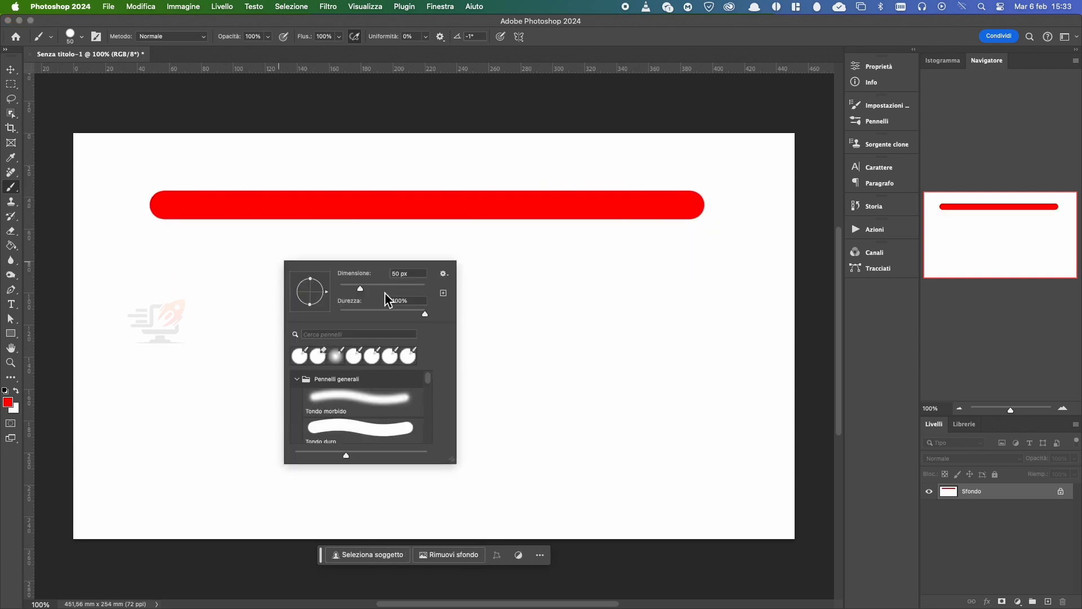
{"action": "left_click_drag", "start_coordinate": [418, 304], "coordinate": [378, 302]}
{"action": "type", "text": "50"}
{"action": "key", "text": "Return"}
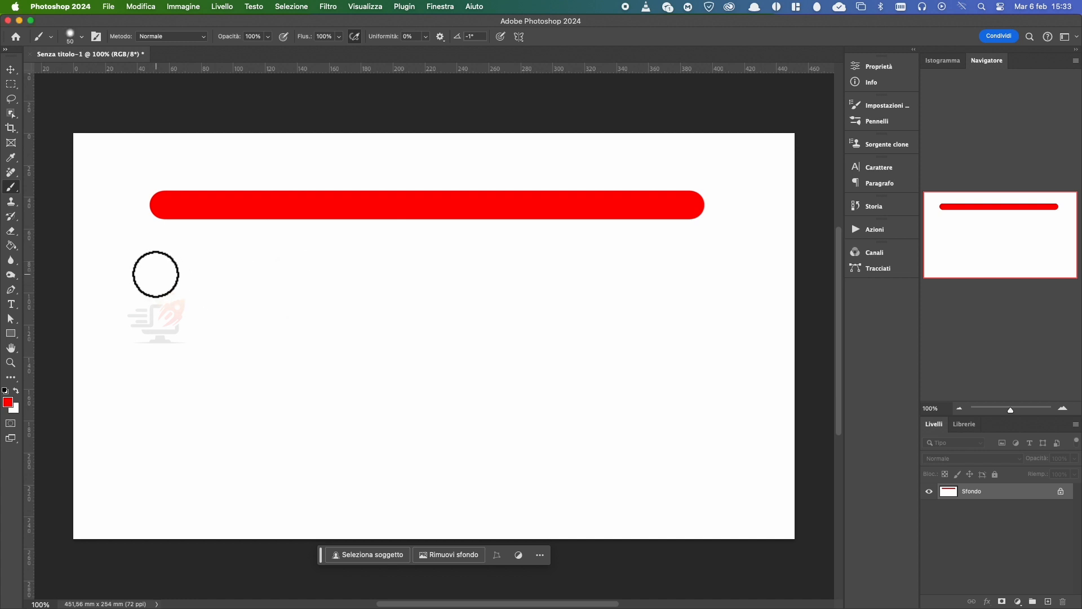
{"action": "mouse_move", "coordinate": [155, 274]}
{"action": "left_mouse_down"}
{"action": "mouse_move", "coordinate": [317, 292]}
{"action": "mouse_move", "coordinate": [703, 307]}
{"action": "left_mouse_up"}
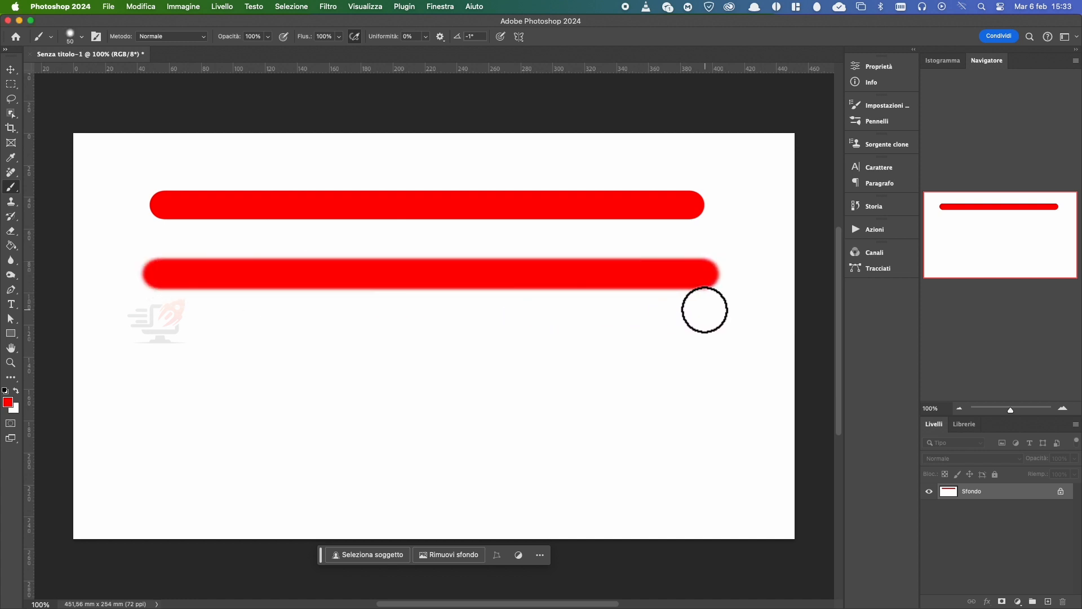
{"action": "left_click", "coordinate": [393, 327]}
{"action": "key", "text": "super+z"}
Set the brush hardness to 0% and paint a third horizontal red stroke below the other two
{"action": "right_click", "coordinate": [391, 318]}
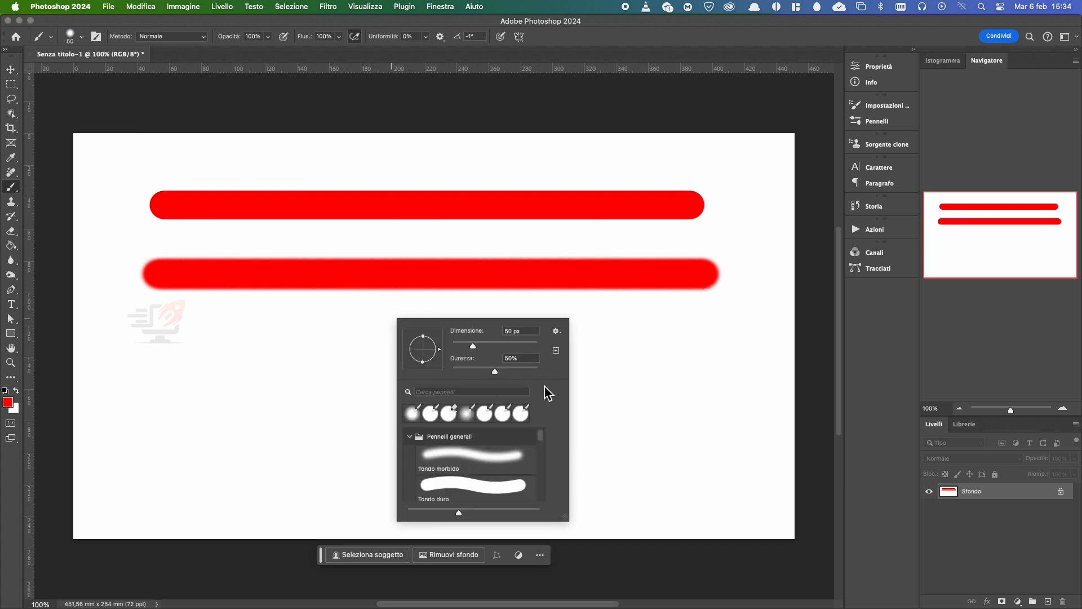
{"action": "left_click_drag", "start_coordinate": [528, 361], "coordinate": [492, 359]}
{"action": "type", "text": "0"}
{"action": "key", "text": "Return"}
{"action": "left_click_drag", "start_coordinate": [175, 346], "coordinate": [663, 357]}
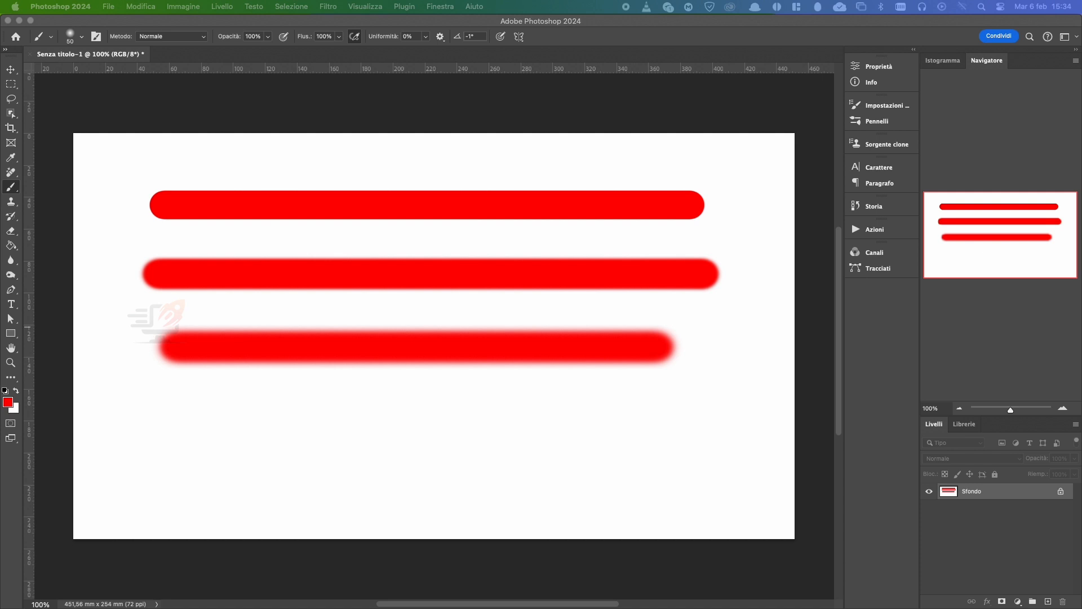
Set the brush to a size of 50 px and a hardness of 100%
{"action": "right_click", "coordinate": [264, 196]}
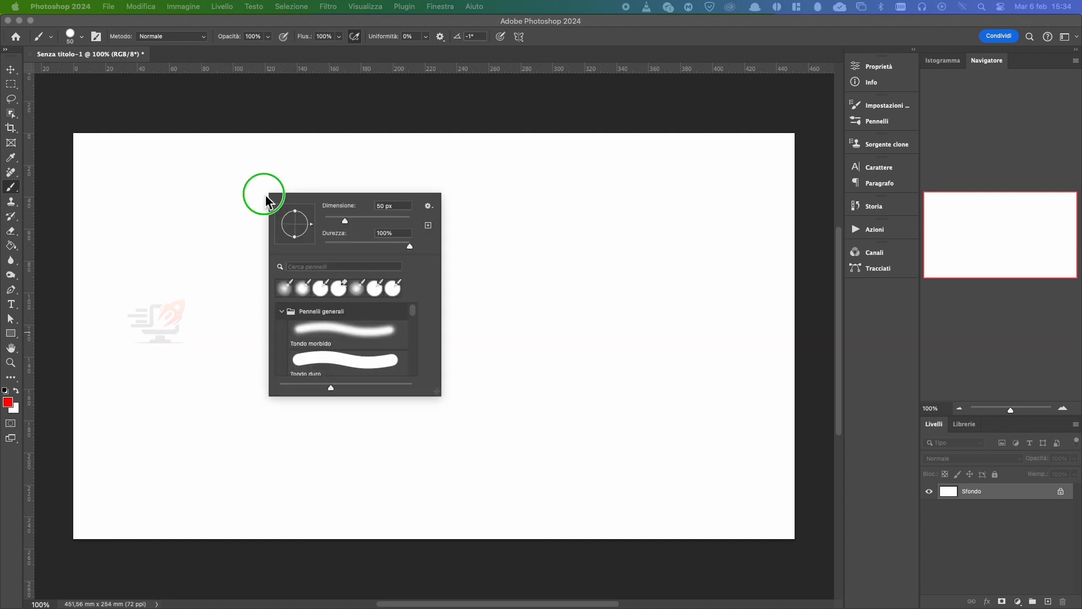
{"action": "left_click", "coordinate": [407, 211]}
{"action": "type", "text": "5"}
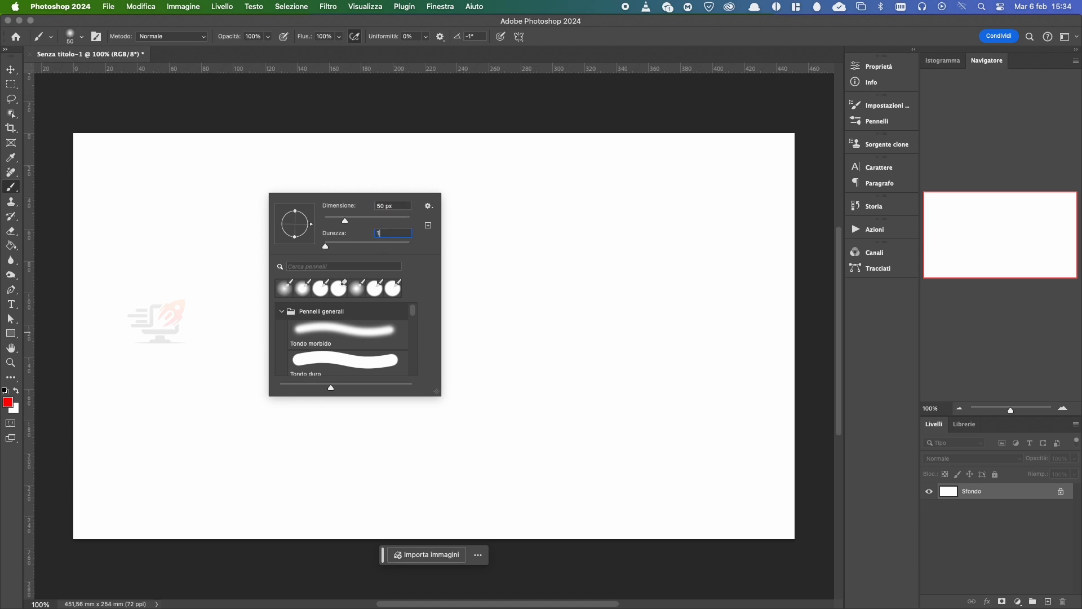
{"action": "key", "text": "Return"}
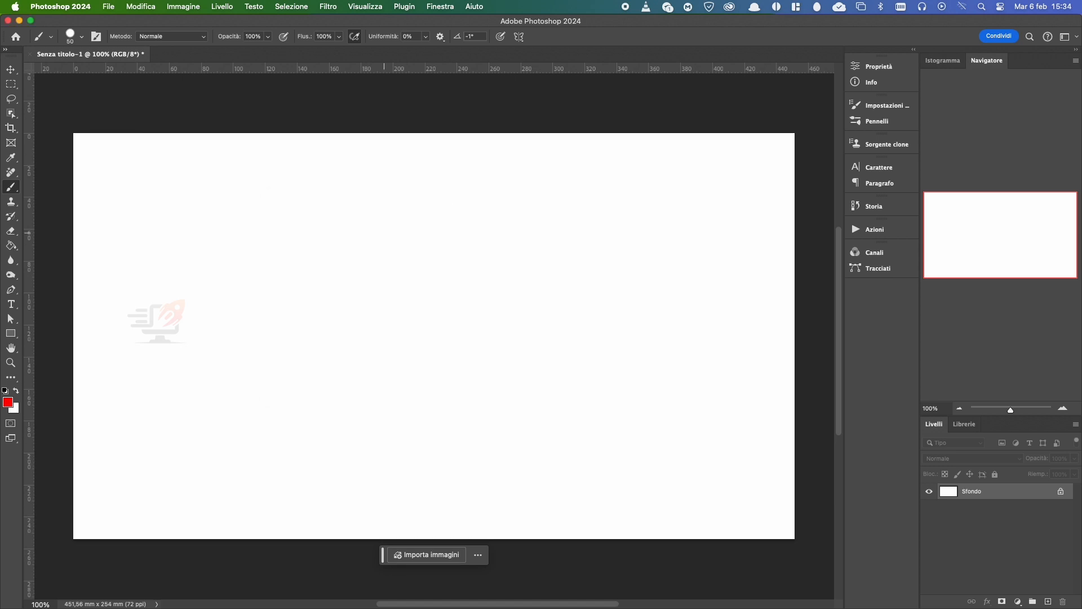
Confirm red ff0000 as the foreground colour and paint a full-opacity horizontal stroke across the upper canvas
{"action": "left_click", "coordinate": [8, 402]}
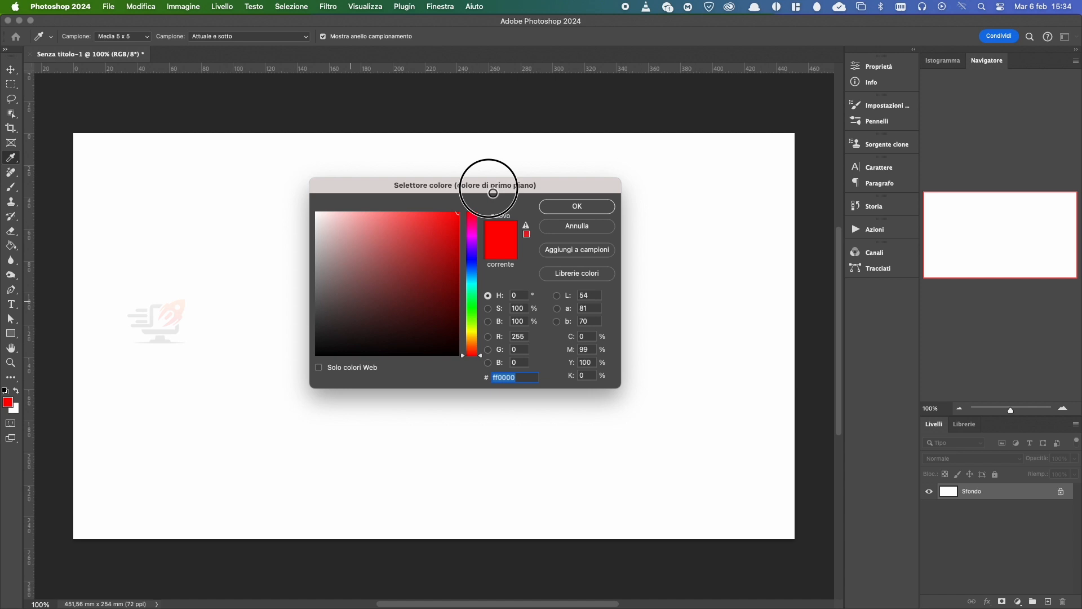
{"action": "left_click", "coordinate": [578, 206]}
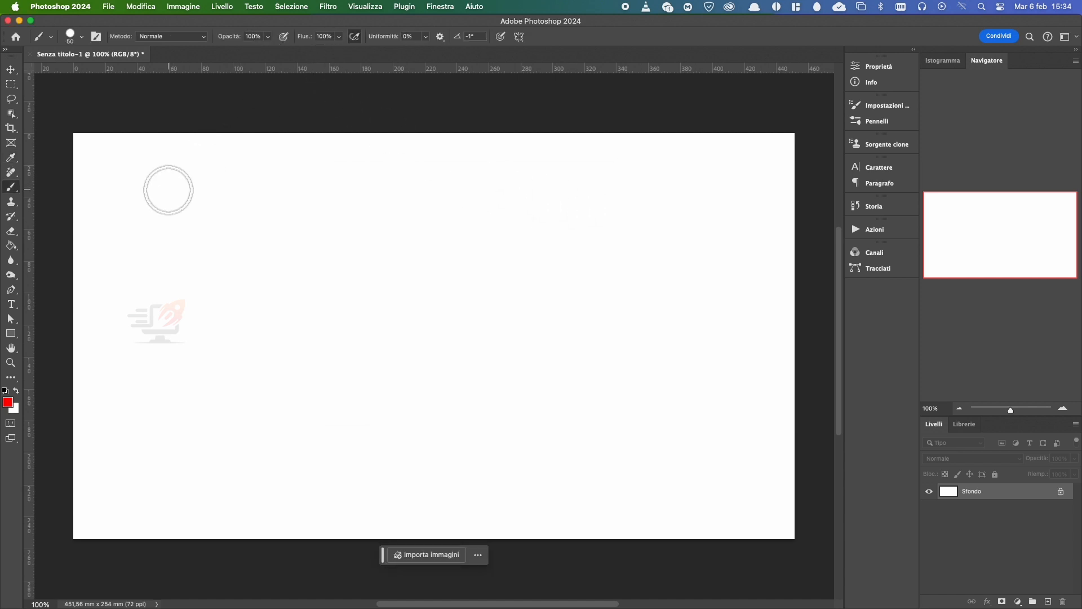
{"action": "left_click_drag", "start_coordinate": [168, 189], "coordinate": [683, 188]}
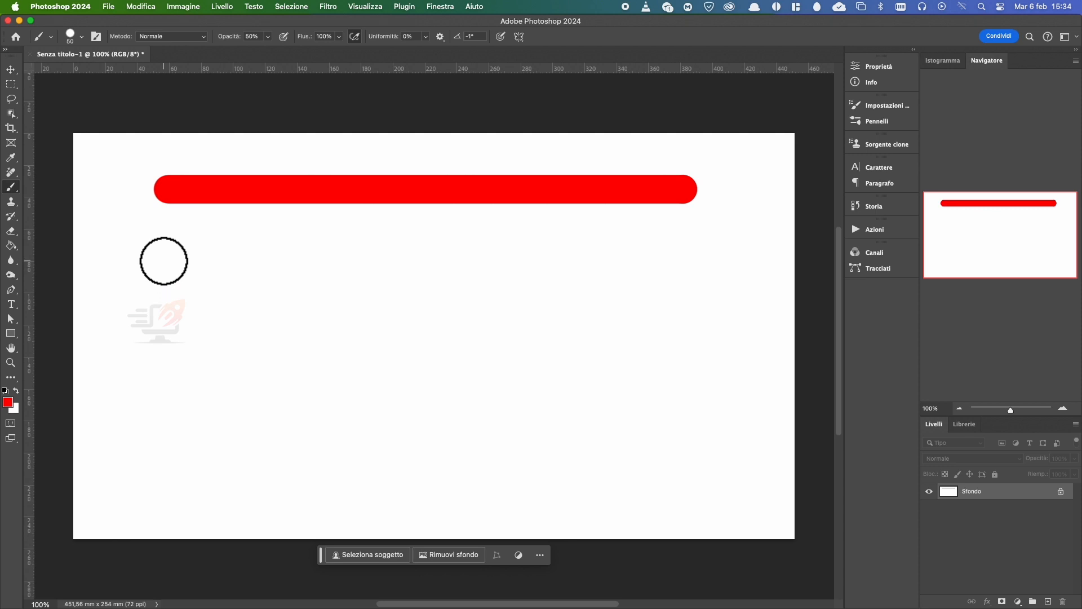
Paint a second horizontal stroke at 50% brush opacity and a third below it at 25%
{"action": "left_click_drag", "start_coordinate": [162, 260], "coordinate": [687, 257]}
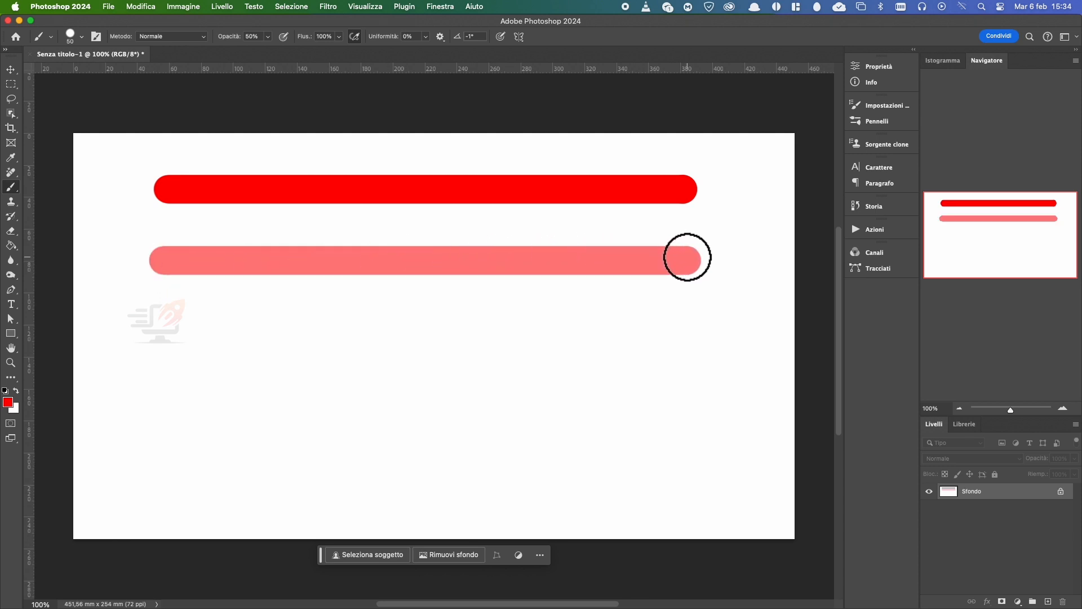
{"action": "left_click", "coordinate": [252, 36]}
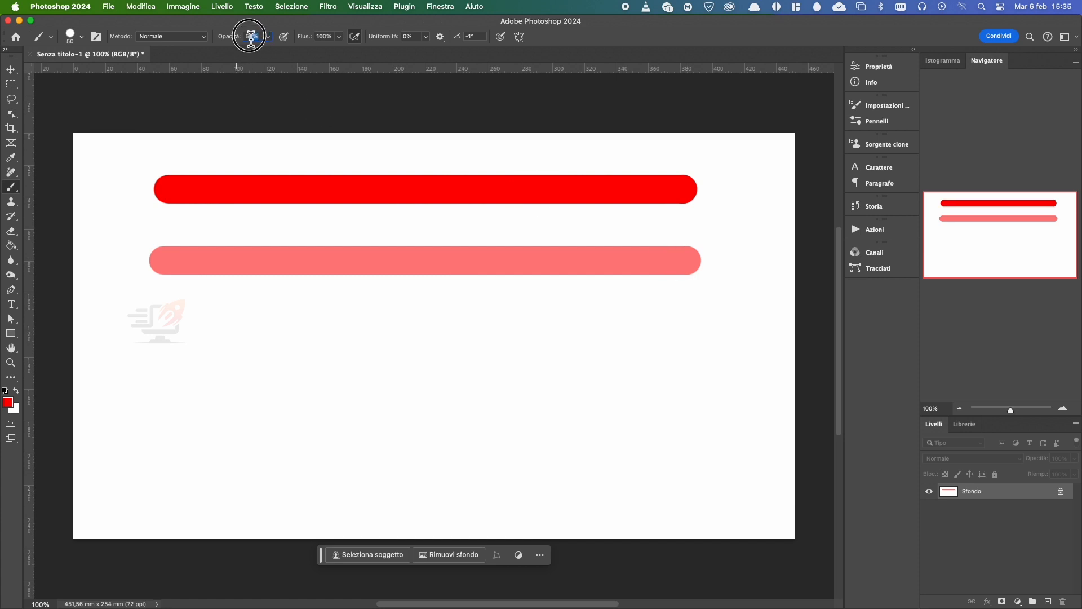
{"action": "type", "text": "25"}
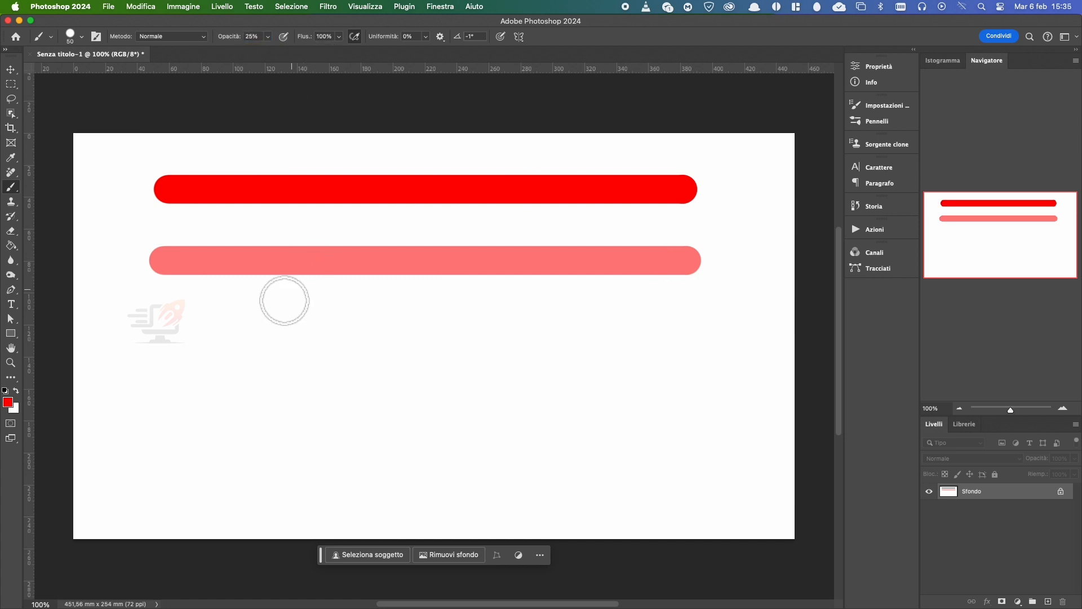
{"action": "left_click_drag", "start_coordinate": [164, 326], "coordinate": [695, 326]}
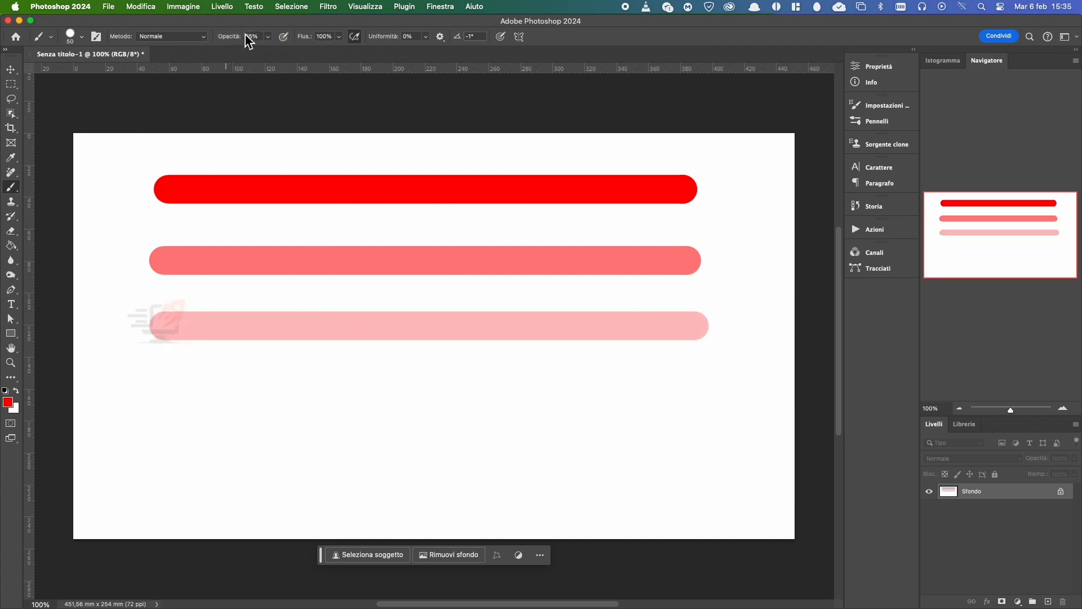
Paint a fourth horizontal stroke at 10% brush opacity and a fifth below it at 1%
{"action": "type", "text": "10"}
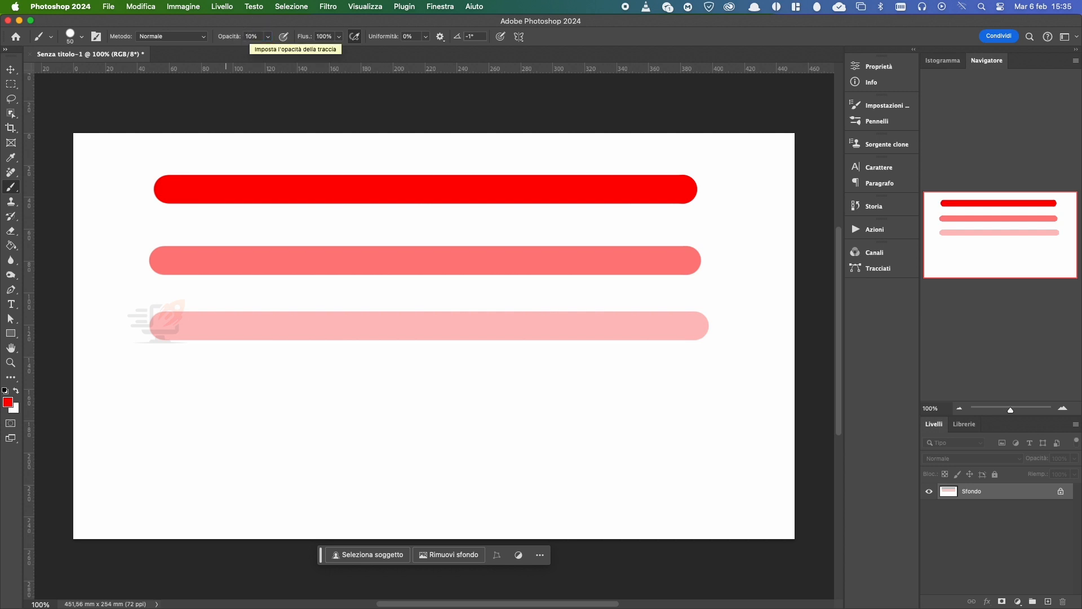
{"action": "mouse_move", "coordinate": [174, 397]}
{"action": "left_mouse_down"}
{"action": "mouse_move", "coordinate": [552, 416]}
{"action": "mouse_move", "coordinate": [696, 398]}
{"action": "left_mouse_up"}
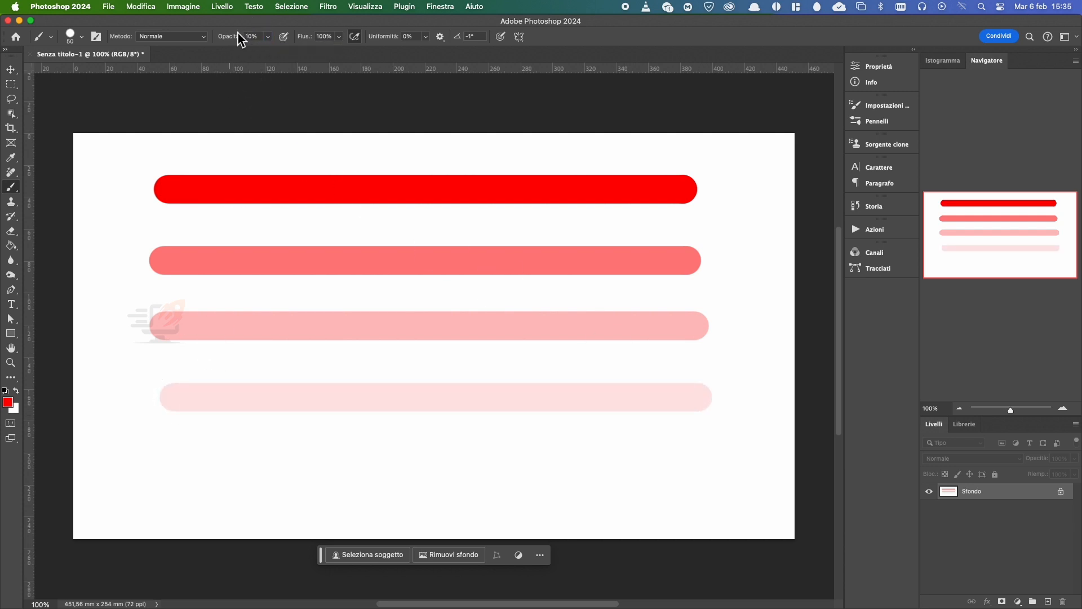
{"action": "left_click", "coordinate": [258, 37]}
{"action": "type", "text": "1"}
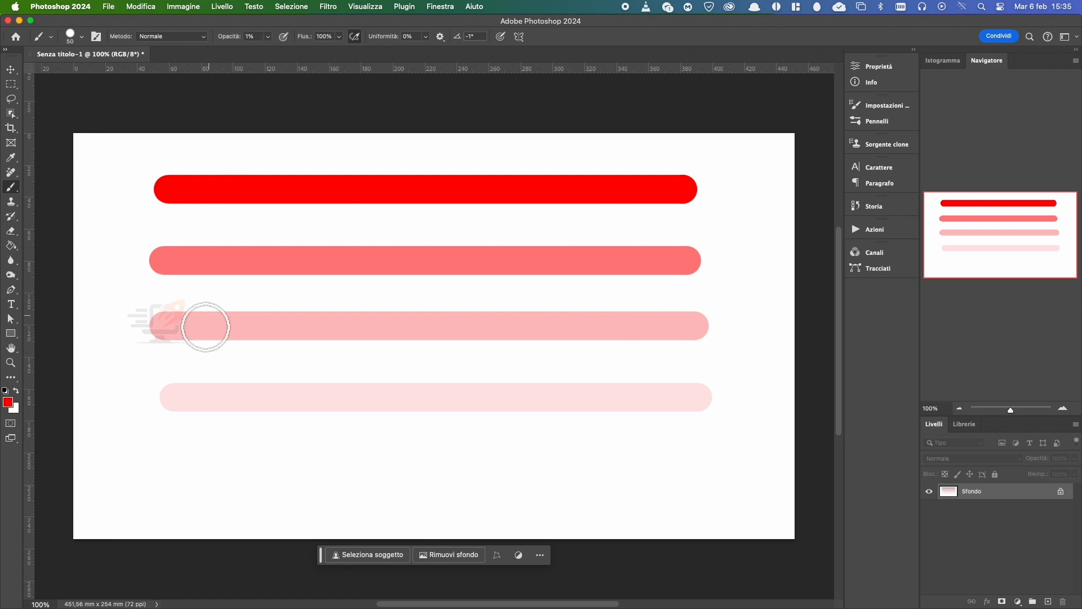
{"action": "left_click_drag", "start_coordinate": [177, 467], "coordinate": [685, 468]}
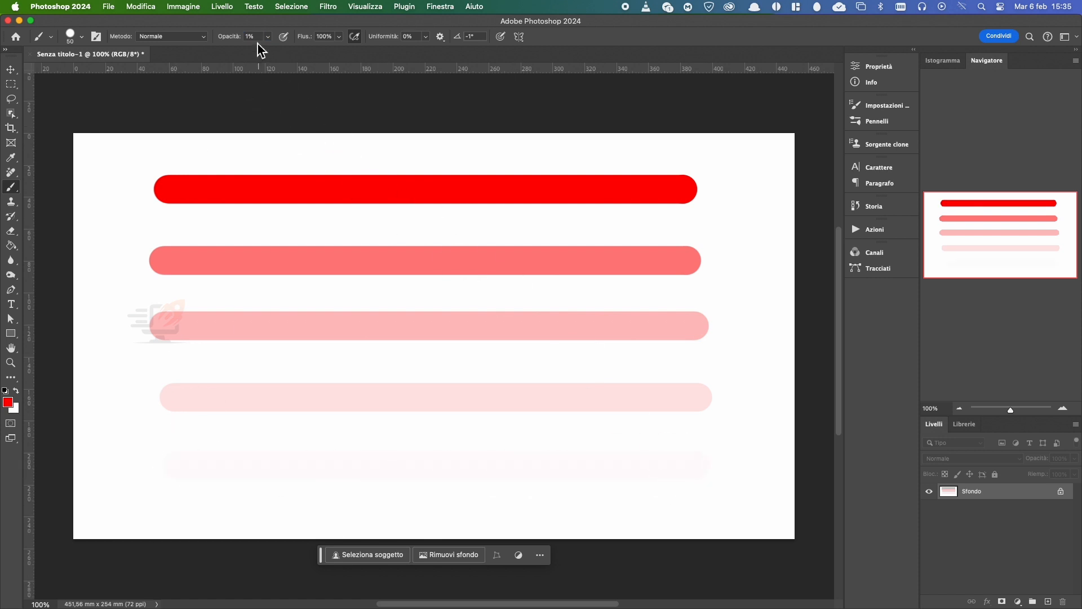
Set the brush opacity to 20% and paint several overlapping passes over the third stroke
{"action": "left_click", "coordinate": [238, 38]}
{"action": "type", "text": "20"}
{"action": "key", "text": "Return"}
{"action": "mouse_move", "coordinate": [181, 326]}
{"action": "left_mouse_down"}
{"action": "mouse_move", "coordinate": [703, 328]}
{"action": "mouse_move", "coordinate": [205, 314]}
{"action": "mouse_move", "coordinate": [716, 332]}
{"action": "mouse_move", "coordinate": [140, 319]}
{"action": "mouse_move", "coordinate": [544, 333]}
{"action": "mouse_move", "coordinate": [722, 327]}
{"action": "mouse_move", "coordinate": [185, 326]}
{"action": "mouse_move", "coordinate": [471, 332]}
{"action": "left_mouse_up"}
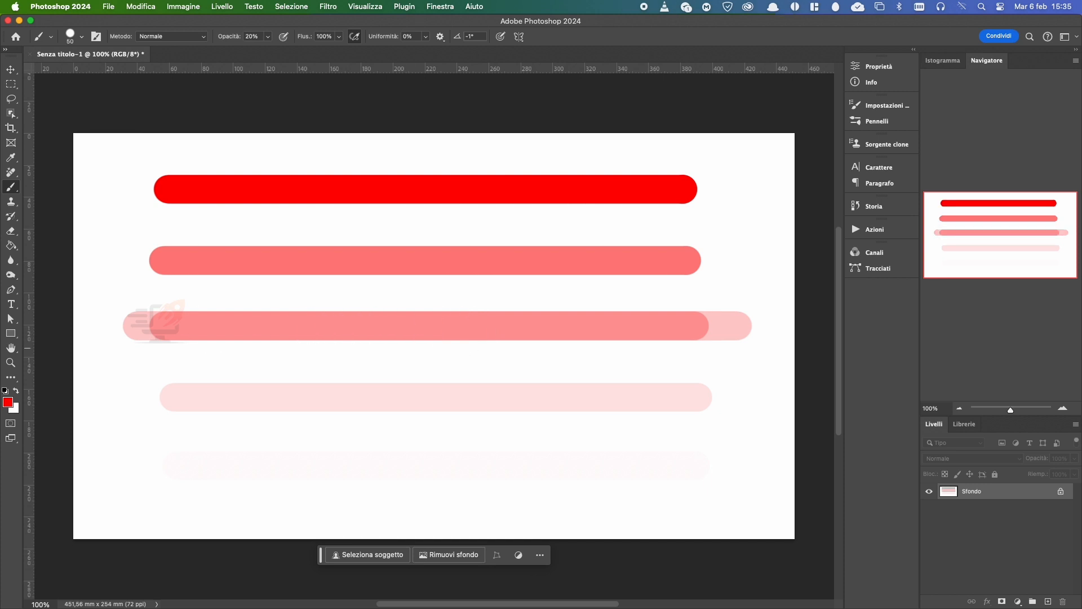
{"action": "left_click", "coordinate": [201, 326], "text": "shift"}
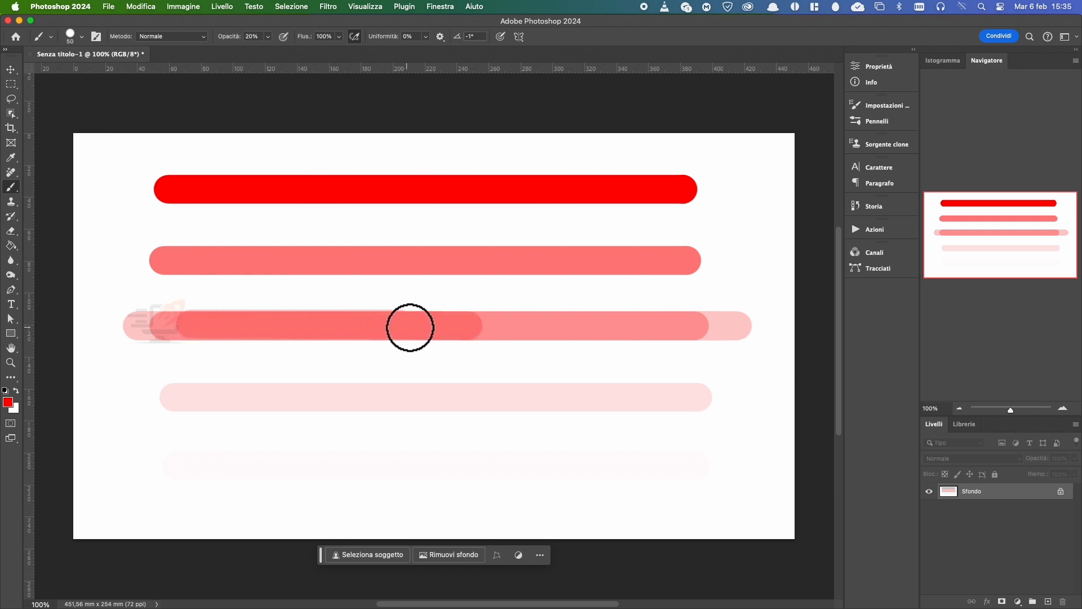
{"action": "mouse_move", "coordinate": [442, 326]}
{"action": "left_mouse_down"}
{"action": "mouse_move", "coordinate": [235, 326]}
{"action": "mouse_move", "coordinate": [403, 324]}
{"action": "mouse_move", "coordinate": [253, 324]}
{"action": "mouse_move", "coordinate": [394, 324]}
{"action": "left_mouse_up"}
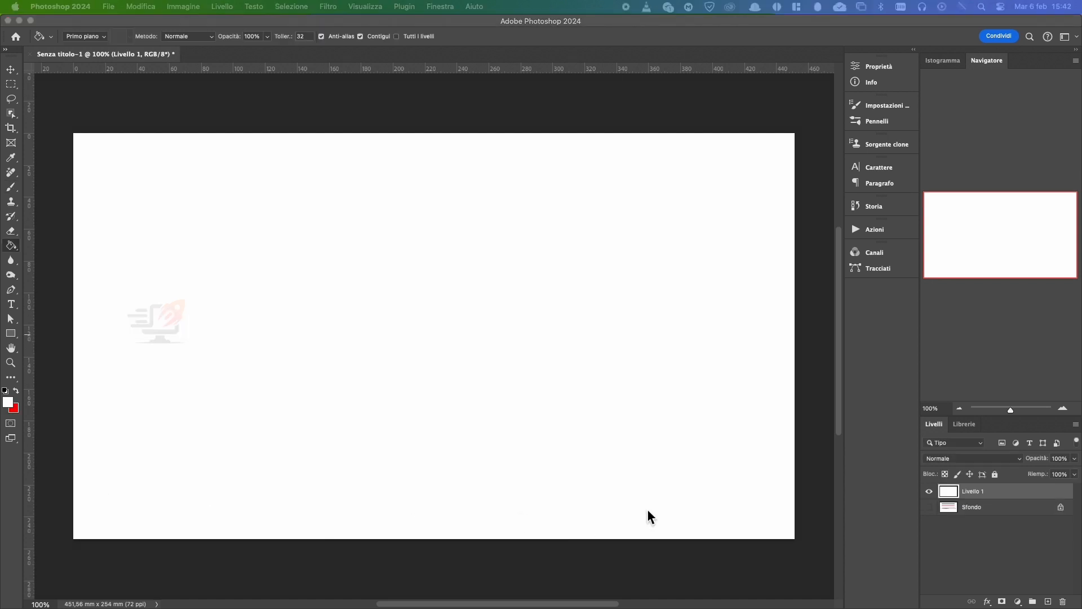
Rename the Livello 1 layer as flusso
{"action": "double_click", "coordinate": [972, 492]}
{"action": "type", "text": "flusso"}
{"action": "key", "text": "Return"}
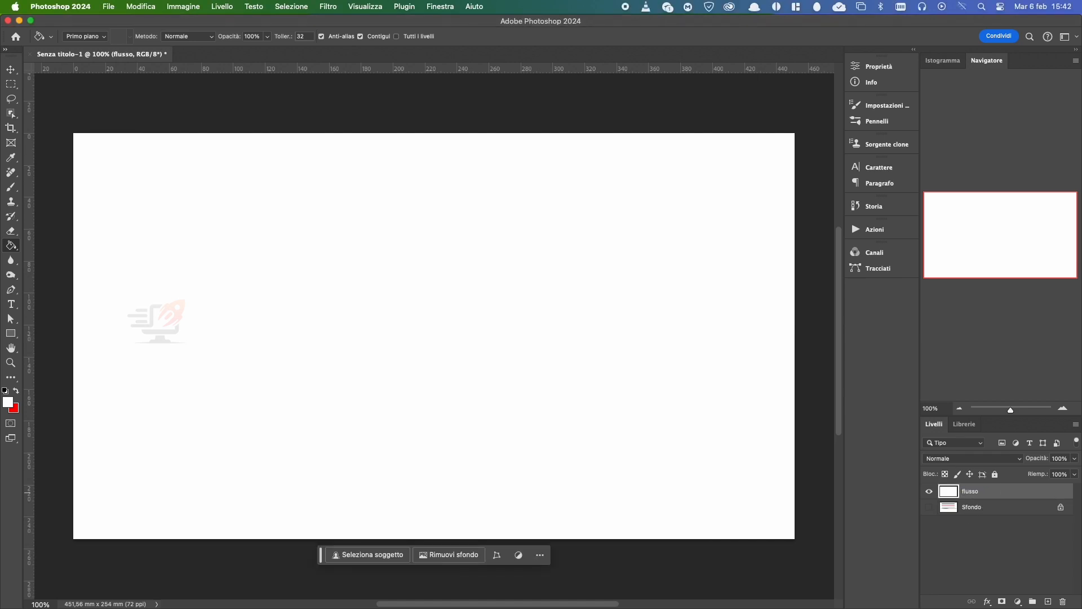
Paint a horizontal red stroke on the flusso layer with brush opacity and flow both at 100%
{"action": "left_click", "coordinate": [12, 186]}
{"action": "left_click", "coordinate": [252, 36]}
{"action": "type", "text": "100"}
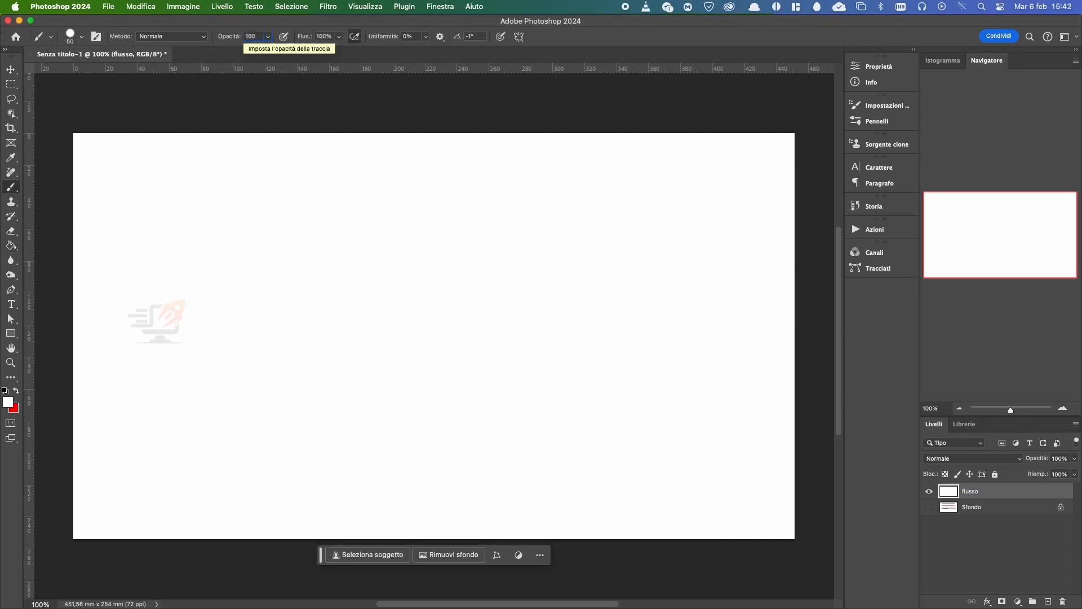
{"action": "left_click", "coordinate": [320, 38]}
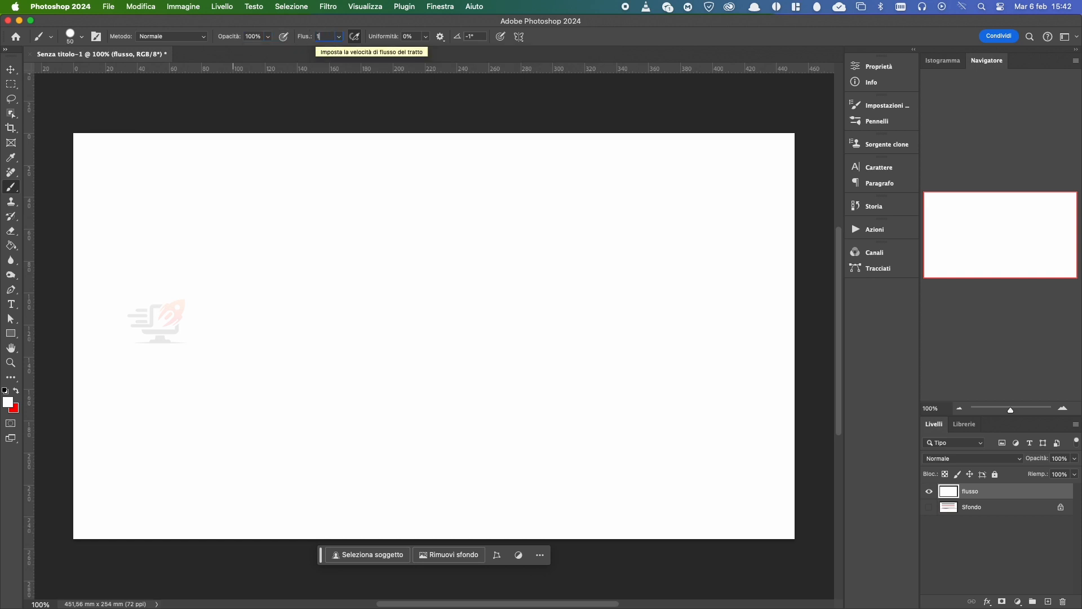
{"action": "key", "text": "x"}
{"action": "mouse_move", "coordinate": [183, 211]}
{"action": "left_mouse_down"}
{"action": "mouse_move", "coordinate": [353, 221]}
{"action": "mouse_move", "coordinate": [622, 210]}
{"action": "left_mouse_up"}
Set the brush flow to 50% and paint a second horizontal red stroke below the first
{"action": "left_click", "coordinate": [321, 37]}
{"action": "type", "text": "50"}
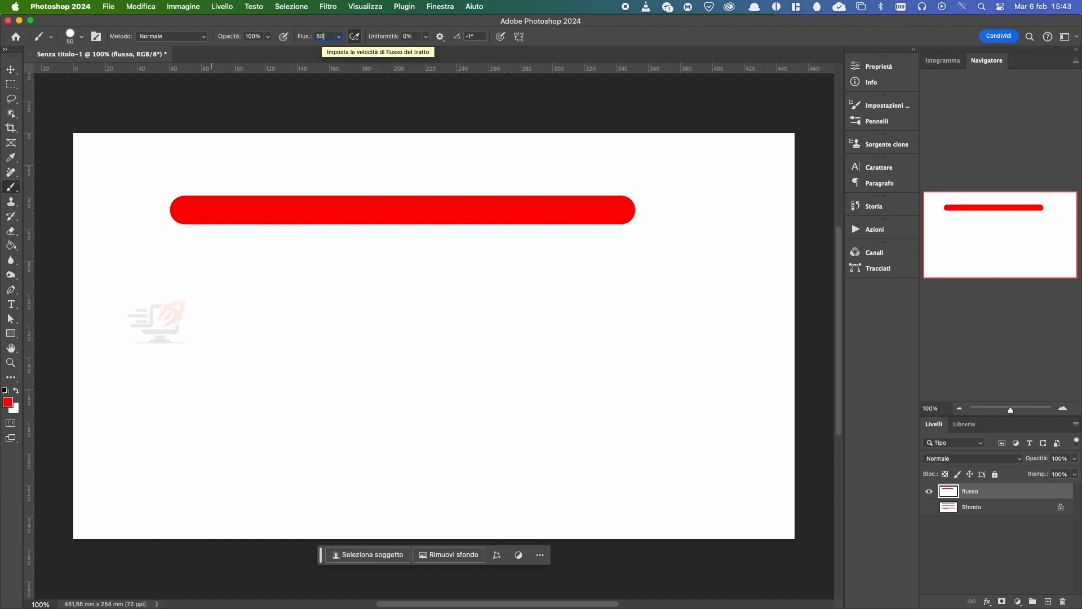
{"action": "left_click_drag", "start_coordinate": [188, 274], "coordinate": [625, 274]}
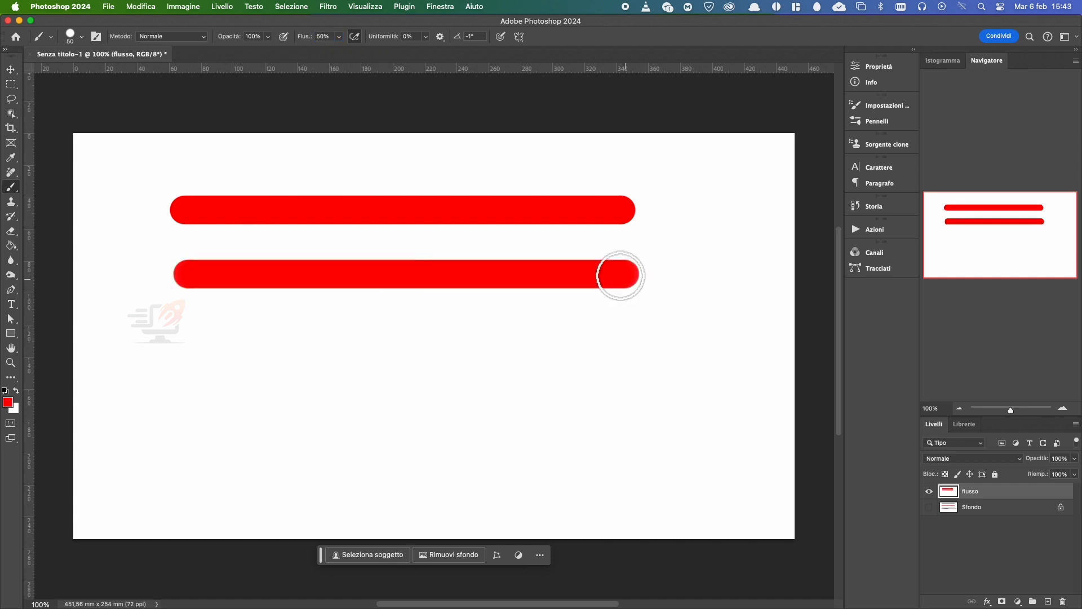
Paint a third horizontal red stroke with brush flow at 20% and another below it with flow at 1%
{"action": "left_click", "coordinate": [319, 37]}
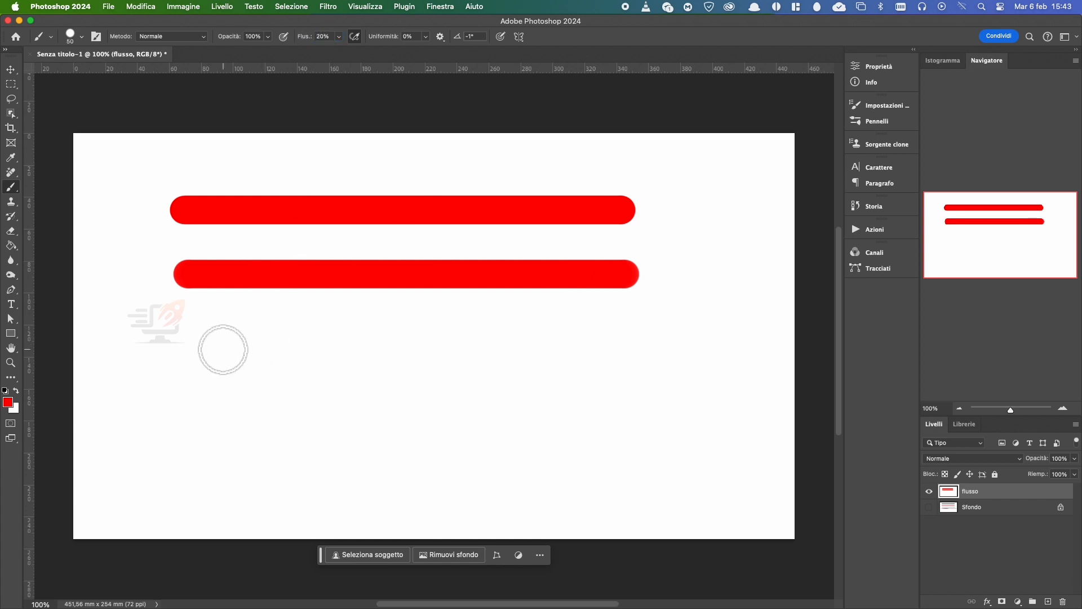
{"action": "left_click_drag", "start_coordinate": [198, 330], "coordinate": [645, 337]}
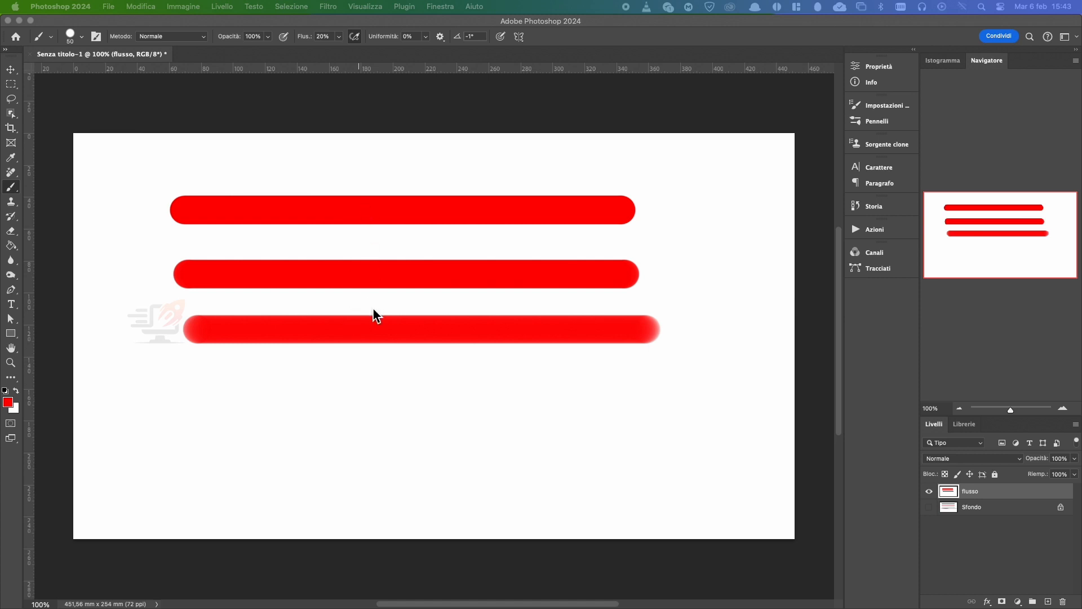
{"action": "left_click", "coordinate": [322, 36]}
{"action": "type", "text": "1"}
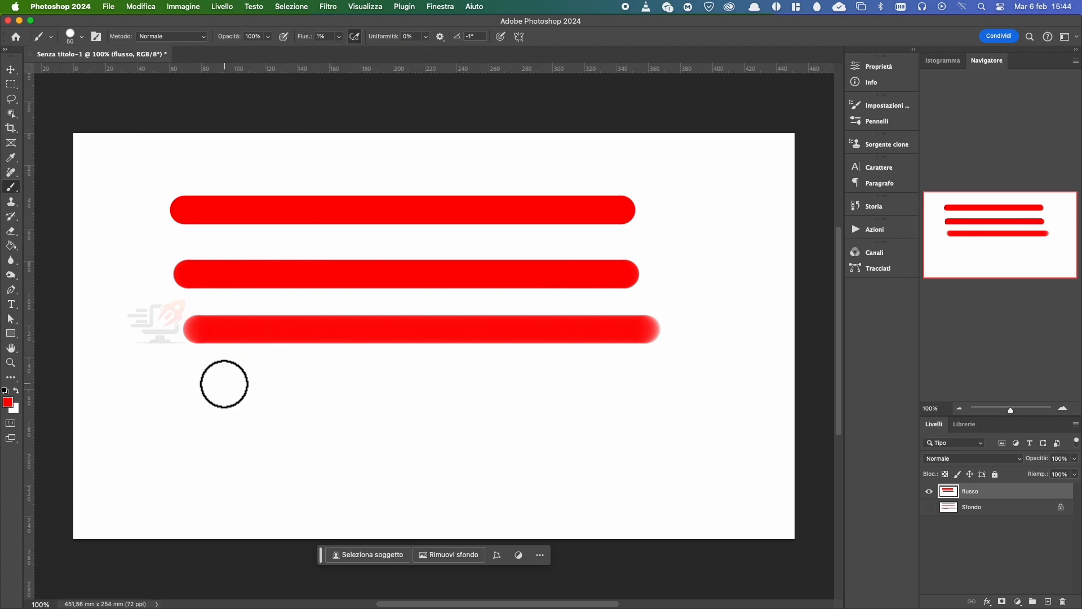
{"action": "mouse_move", "coordinate": [202, 394]}
{"action": "left_mouse_down"}
{"action": "mouse_move", "coordinate": [631, 388]}
{"action": "mouse_move", "coordinate": [207, 391]}
{"action": "mouse_move", "coordinate": [617, 396]}
{"action": "mouse_move", "coordinate": [208, 394]}
{"action": "mouse_move", "coordinate": [403, 402]}
{"action": "mouse_move", "coordinate": [623, 392]}
{"action": "mouse_move", "coordinate": [237, 388]}
{"action": "mouse_move", "coordinate": [616, 386]}
{"action": "left_mouse_up"}
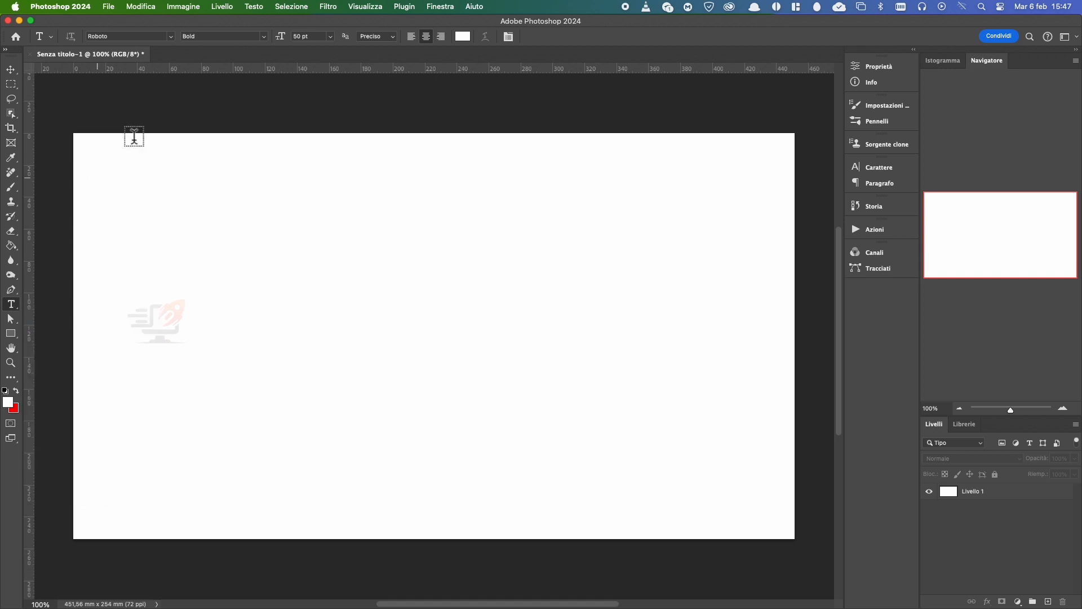
Set the Type tool's font to Poppins and the font size to 100 pt
{"action": "left_click_drag", "start_coordinate": [314, 38], "coordinate": [290, 37]}
{"action": "type", "text": "10"}
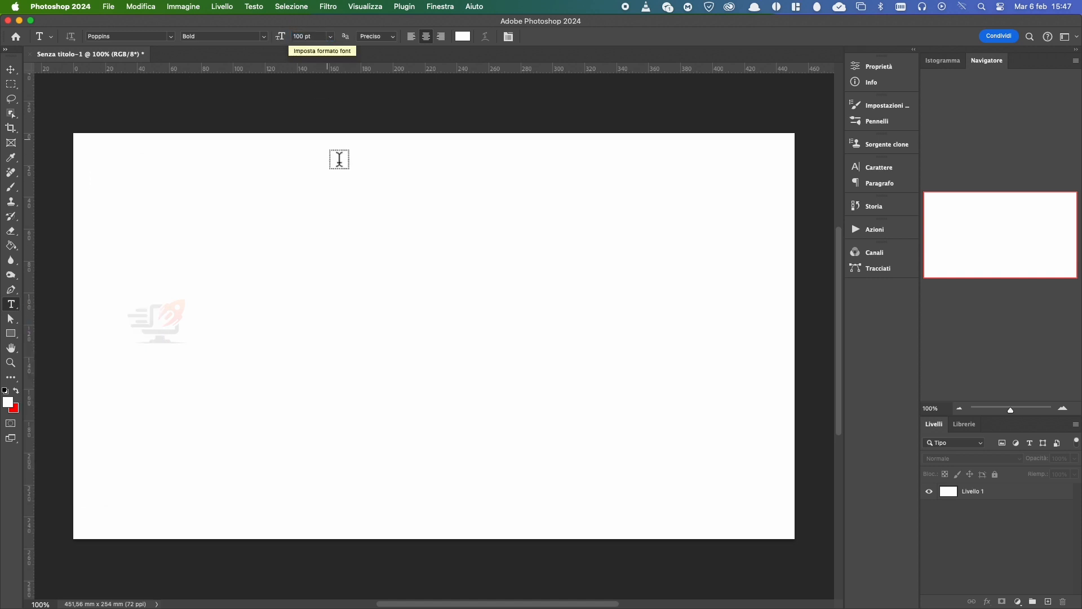
{"action": "left_click", "coordinate": [171, 36]}
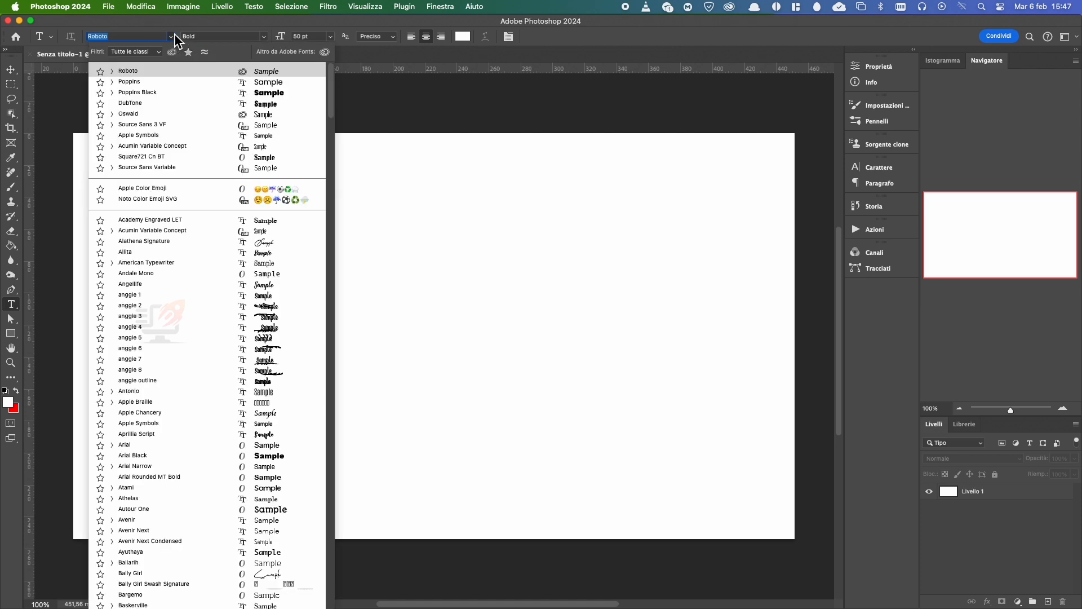
{"action": "left_click", "coordinate": [147, 83]}
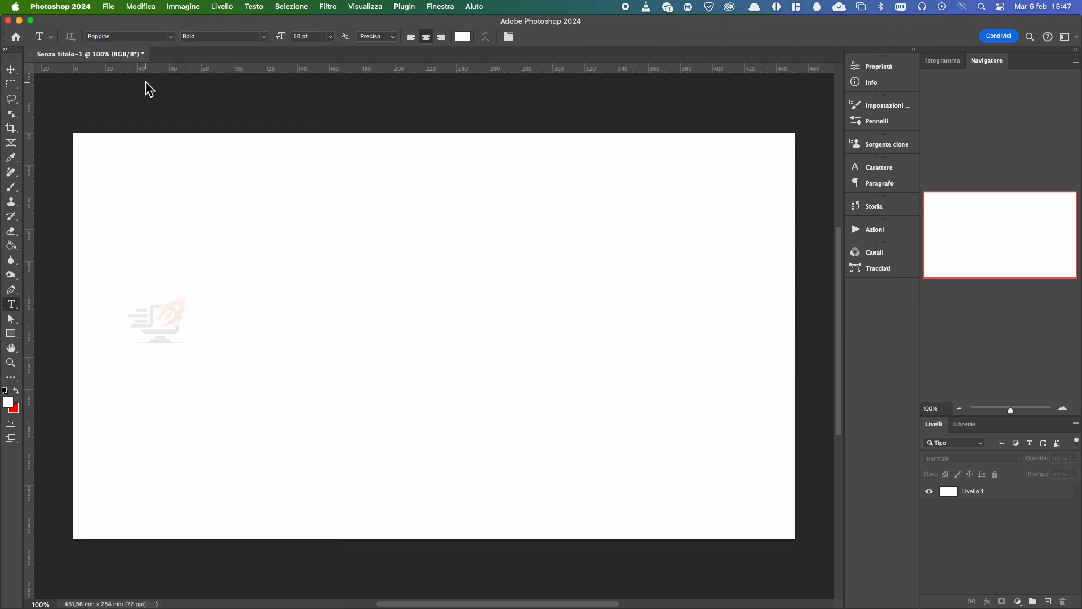
Add a text layer on the canvas reading TESTO, with the text colour set to red
{"action": "left_click", "coordinate": [366, 308]}
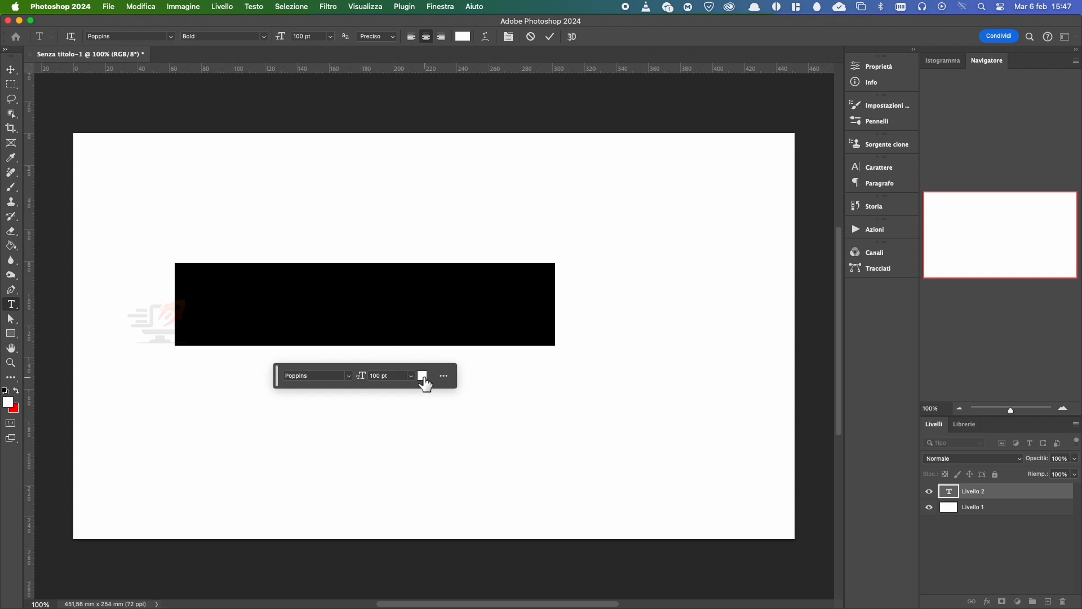
{"action": "left_click", "coordinate": [423, 376]}
{"action": "left_click", "coordinate": [459, 215]}
{"action": "left_click", "coordinate": [571, 212]}
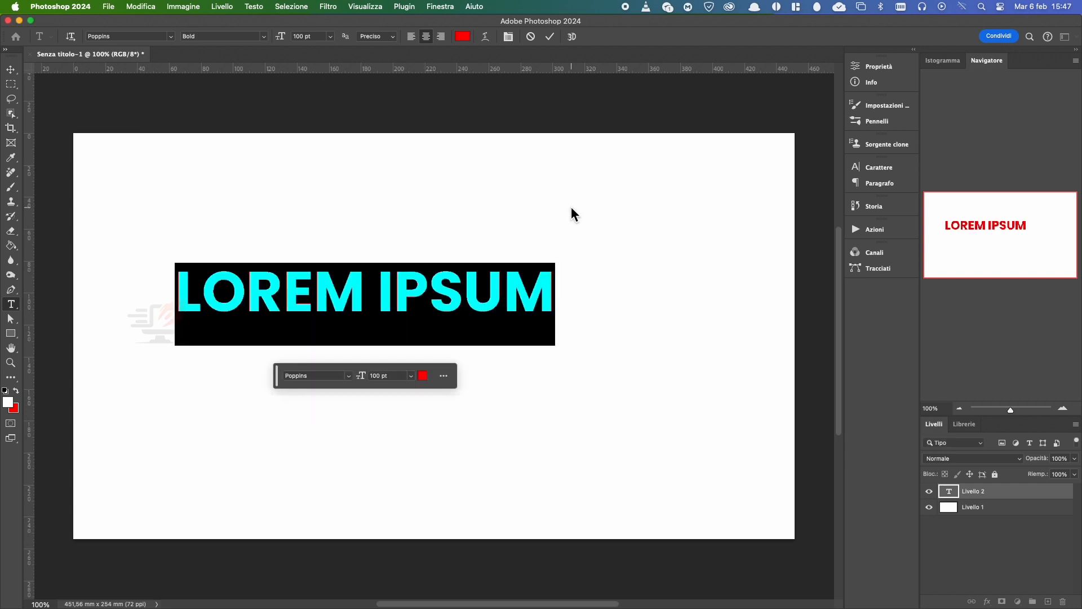
{"action": "type", "text": "TESTO"}
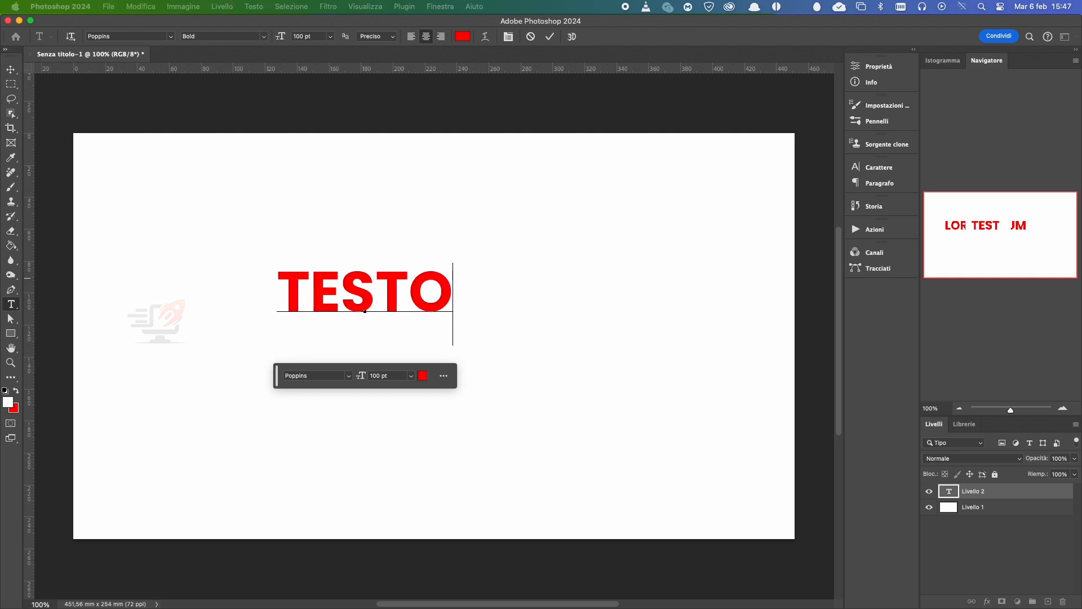
Move the TESTO text towards the canvas's upper left and enlarge it proportionally to about 200 pt
{"action": "left_click", "coordinate": [11, 69]}
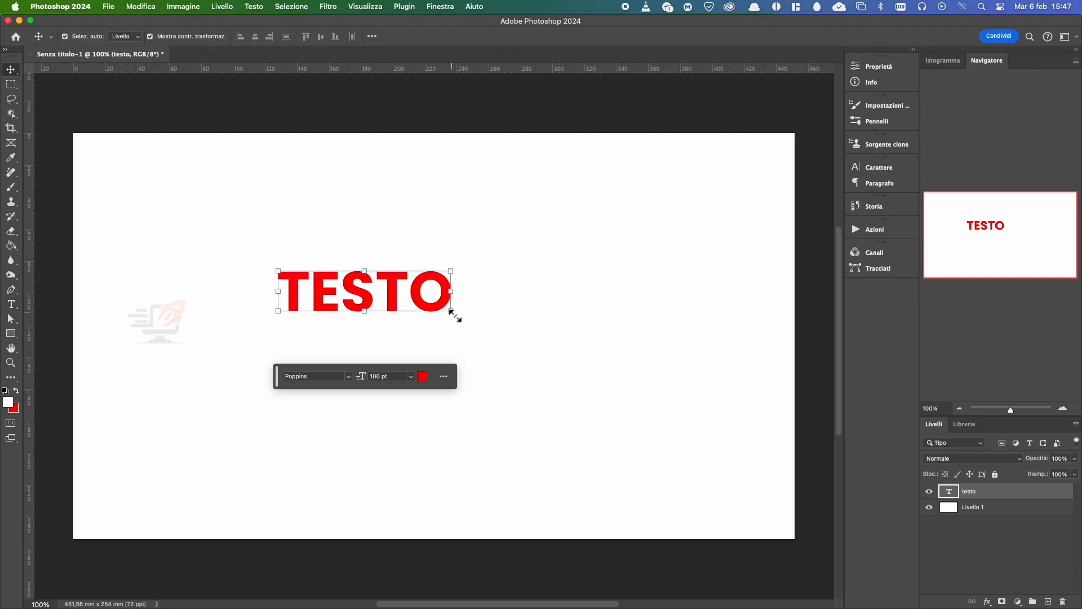
{"action": "left_click_drag", "start_coordinate": [451, 312], "coordinate": [411, 250]}
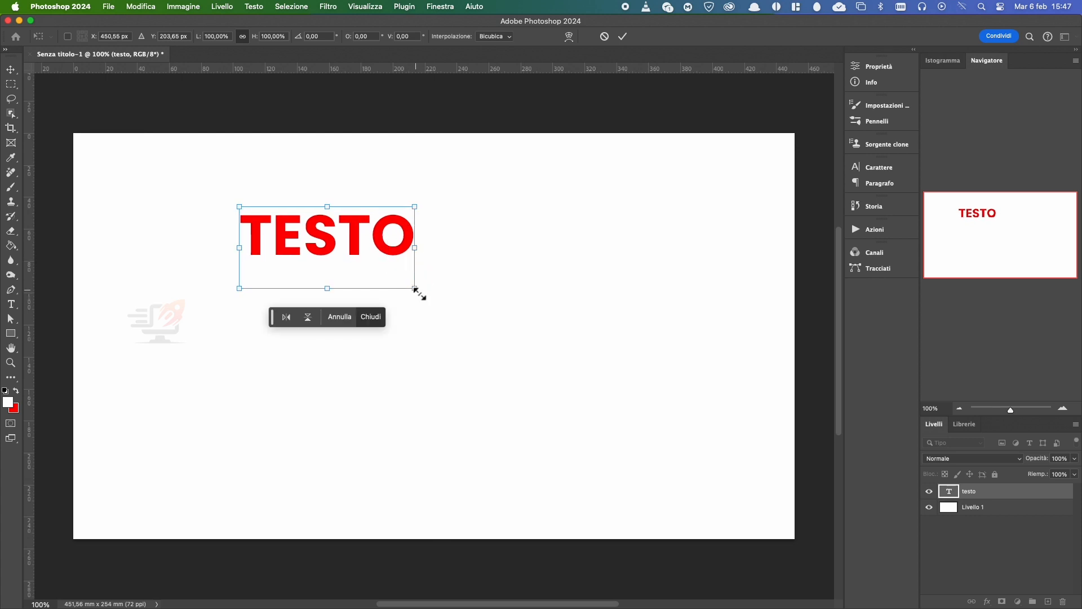
{"action": "left_click_drag", "start_coordinate": [420, 293], "coordinate": [593, 392]}
{"action": "left_click", "coordinate": [623, 36]}
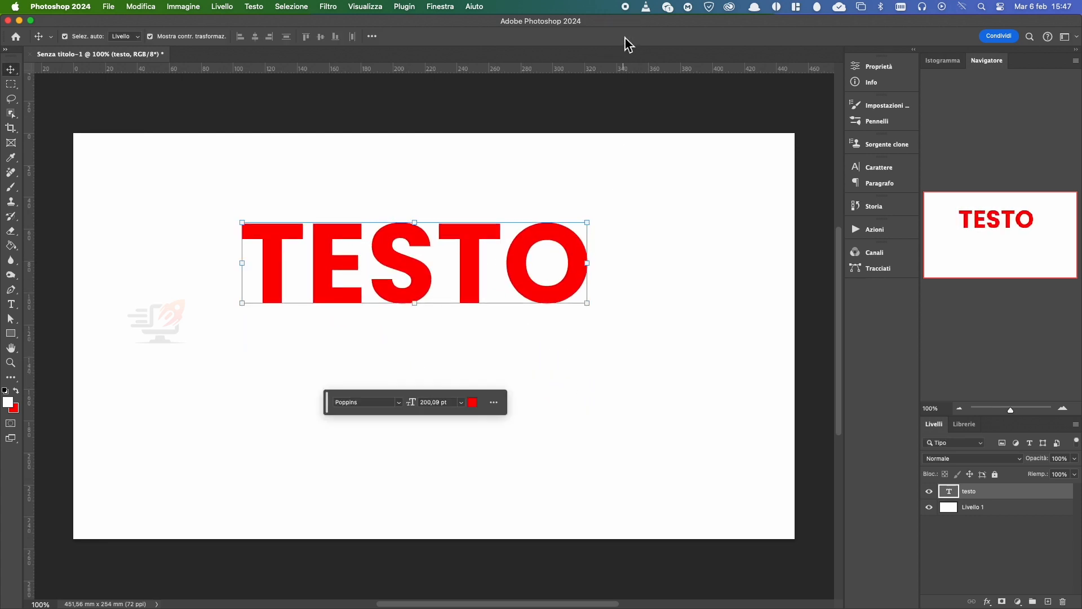
Add a black Traccia (stroke) effect to the testo layer, 10 px in size and positioned Esterno
{"action": "double_click", "coordinate": [1026, 494]}
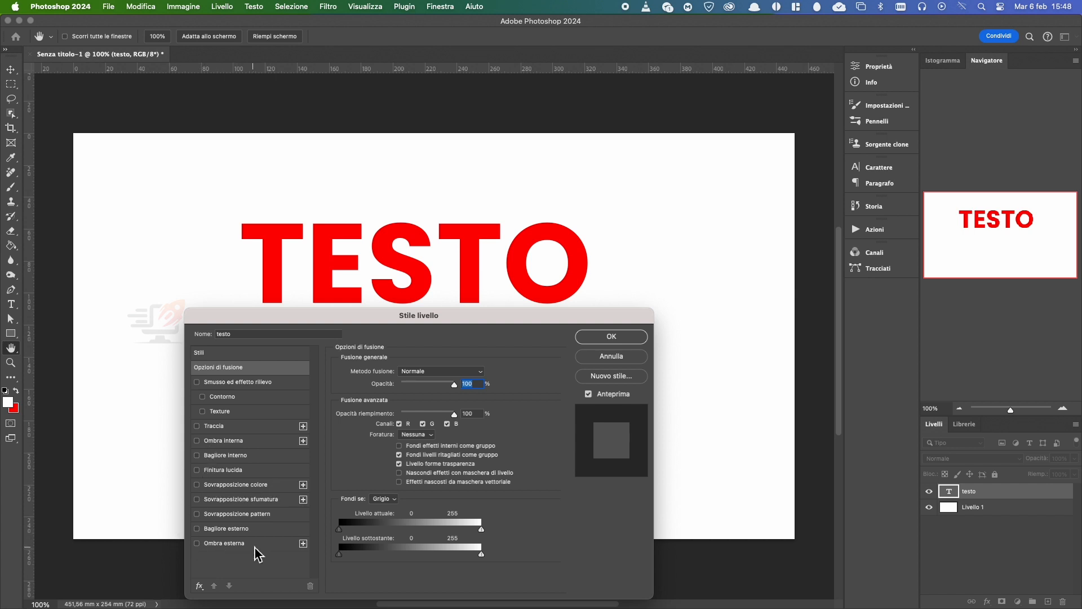
{"action": "left_click", "coordinate": [197, 426]}
{"action": "left_click", "coordinate": [254, 429]}
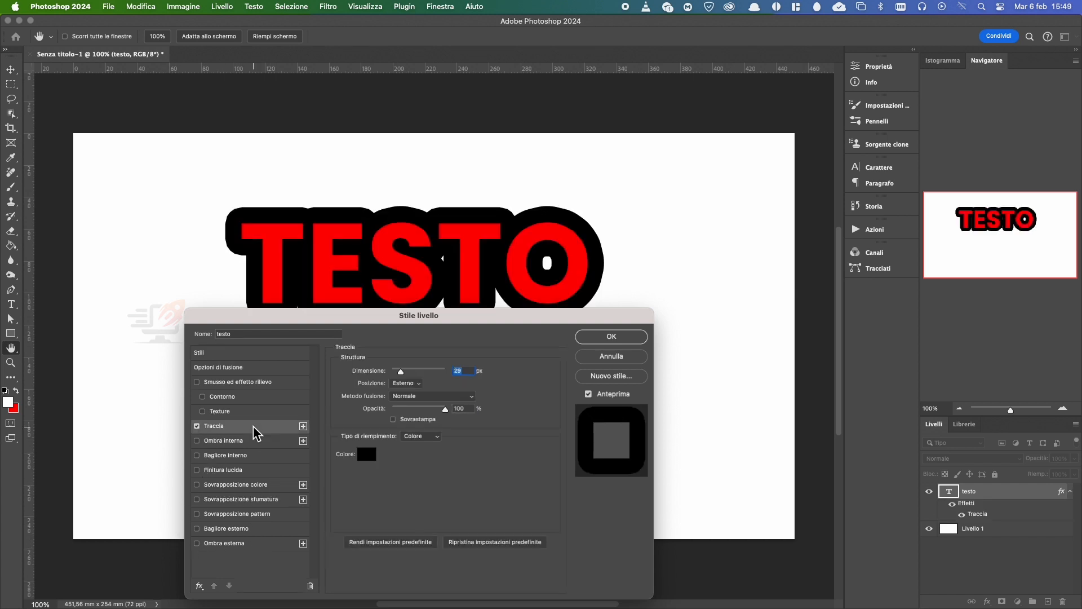
{"action": "type", "text": "1"}
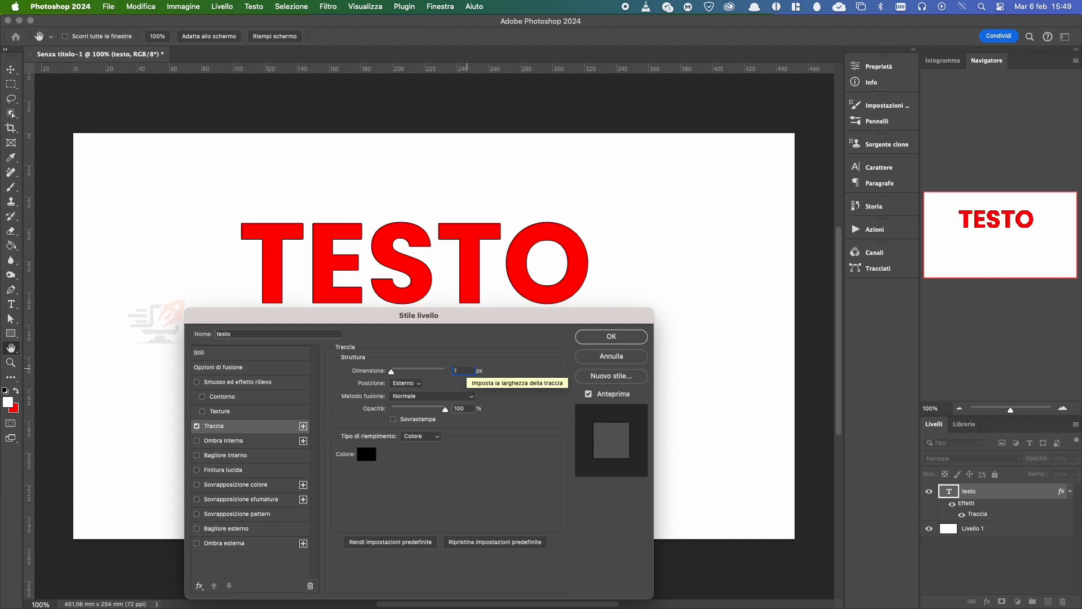
{"action": "type", "text": "0"}
{"action": "left_click", "coordinate": [405, 384]}
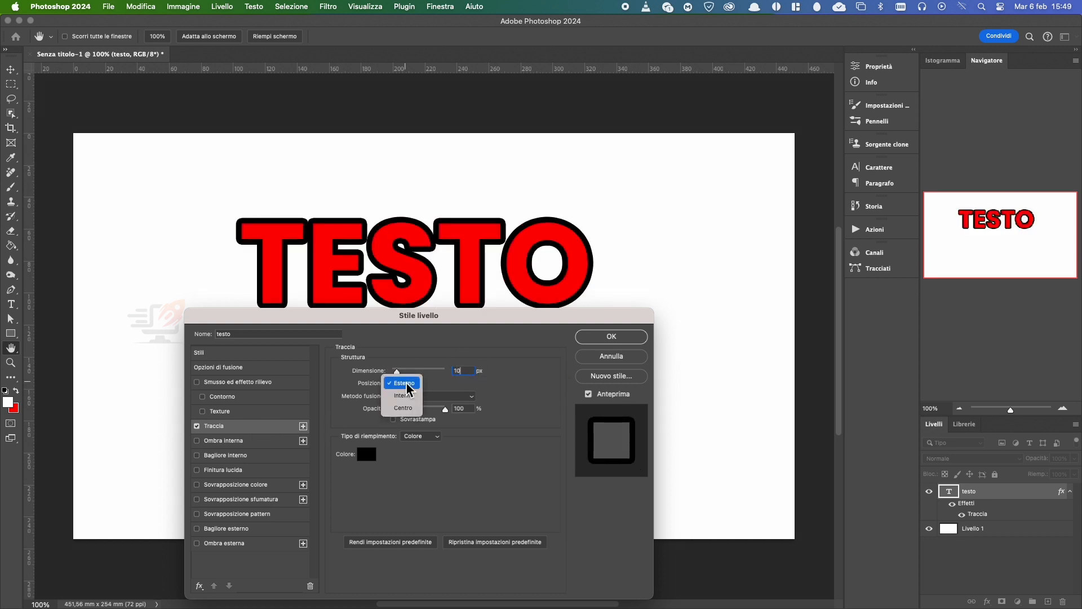
{"action": "left_click", "coordinate": [407, 383]}
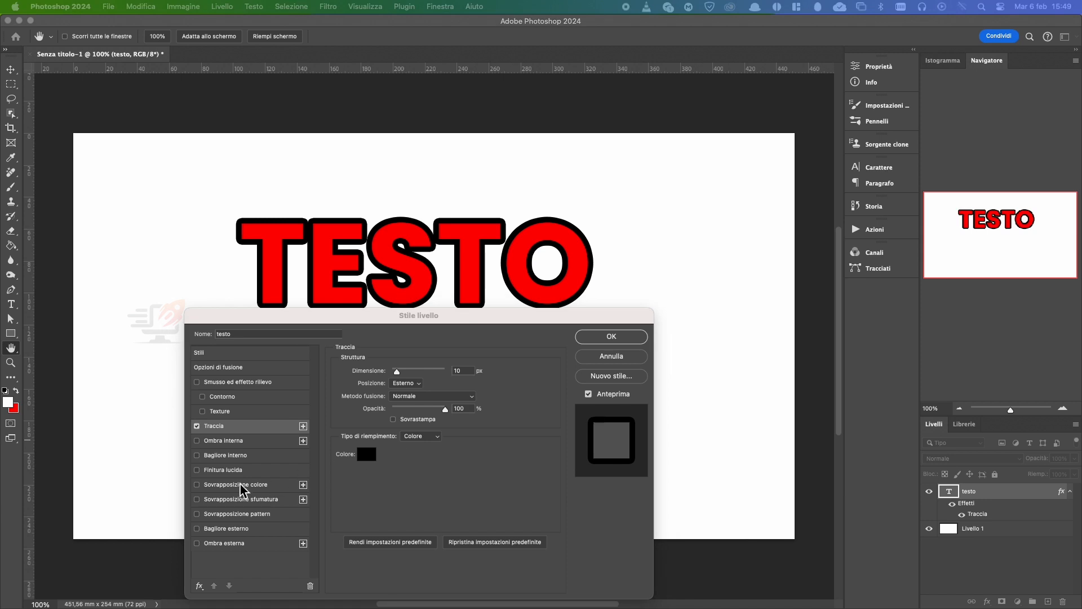
Add a magenta Sovrapposizione colore (colour overlay) effect to the testo layer
{"action": "left_click", "coordinate": [197, 486]}
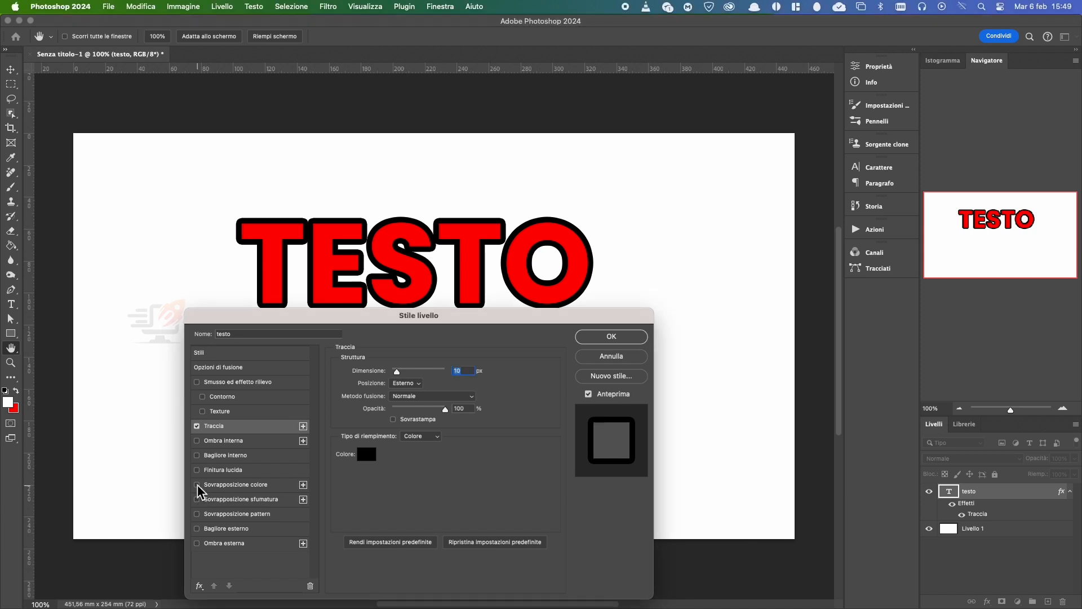
{"action": "left_click", "coordinate": [197, 485]}
{"action": "left_click", "coordinate": [230, 486]}
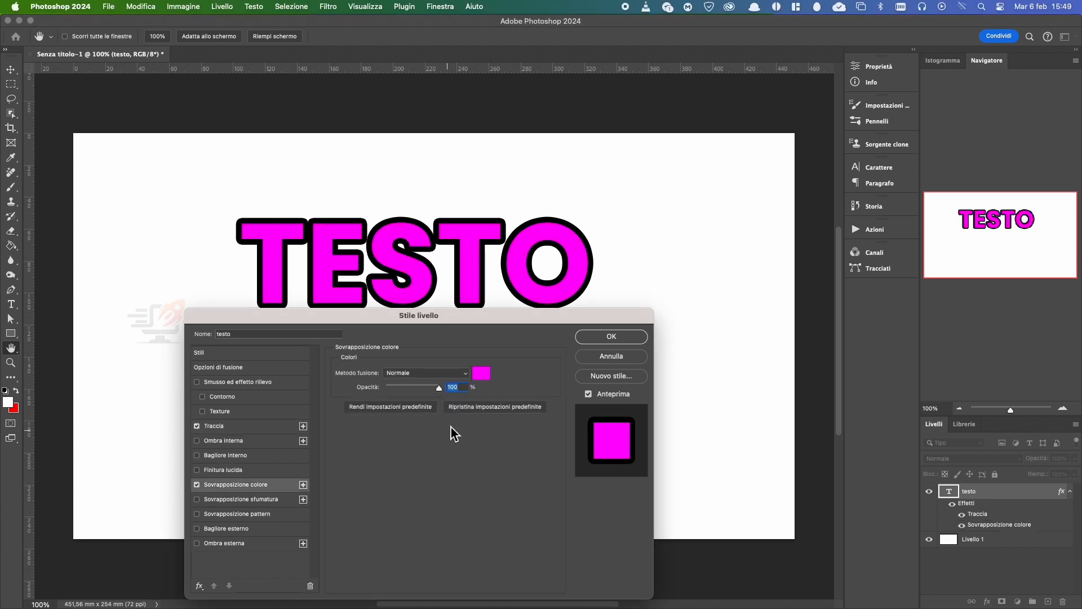
{"action": "left_click", "coordinate": [481, 374]}
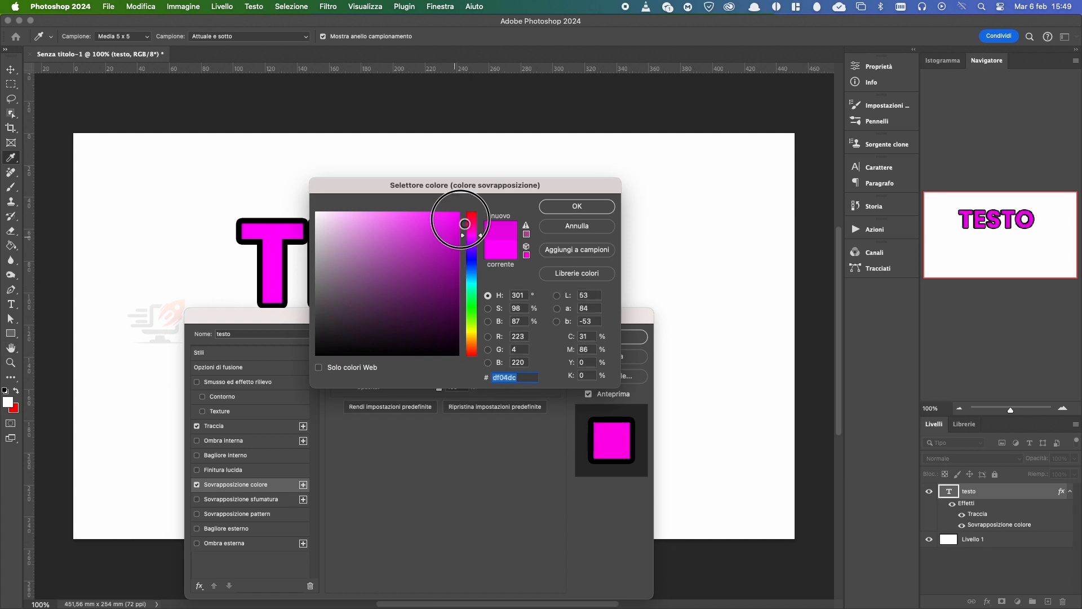
{"action": "left_click", "coordinate": [577, 210]}
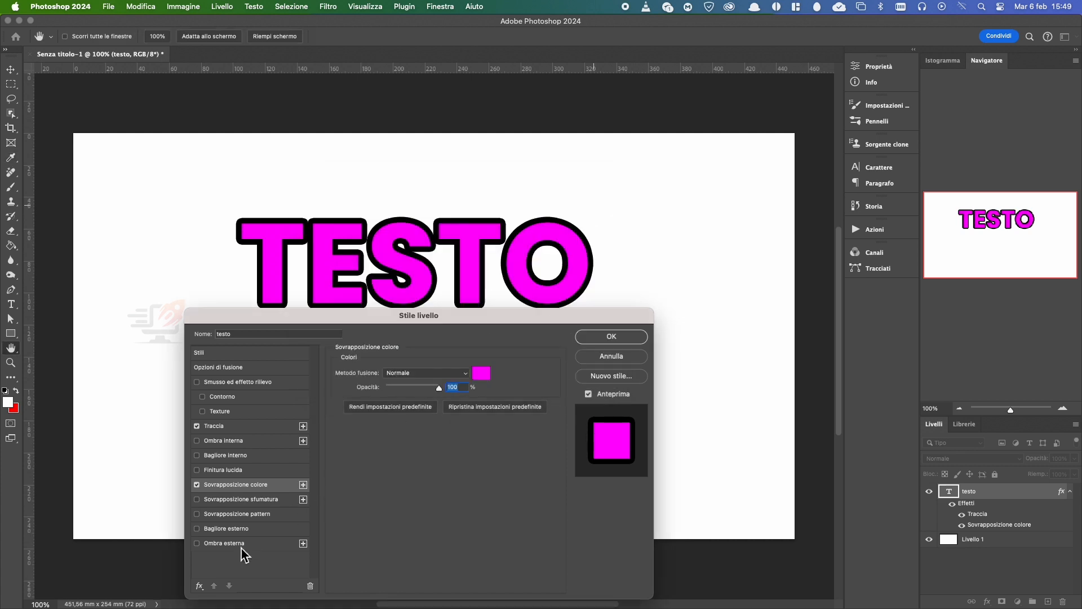
Add an Ombra esterna (drop shadow) to the testo layer with 78% opacity, 14 px distance, 5% spread and 59 px size
{"action": "left_click", "coordinate": [197, 543]}
{"action": "left_click", "coordinate": [224, 542]}
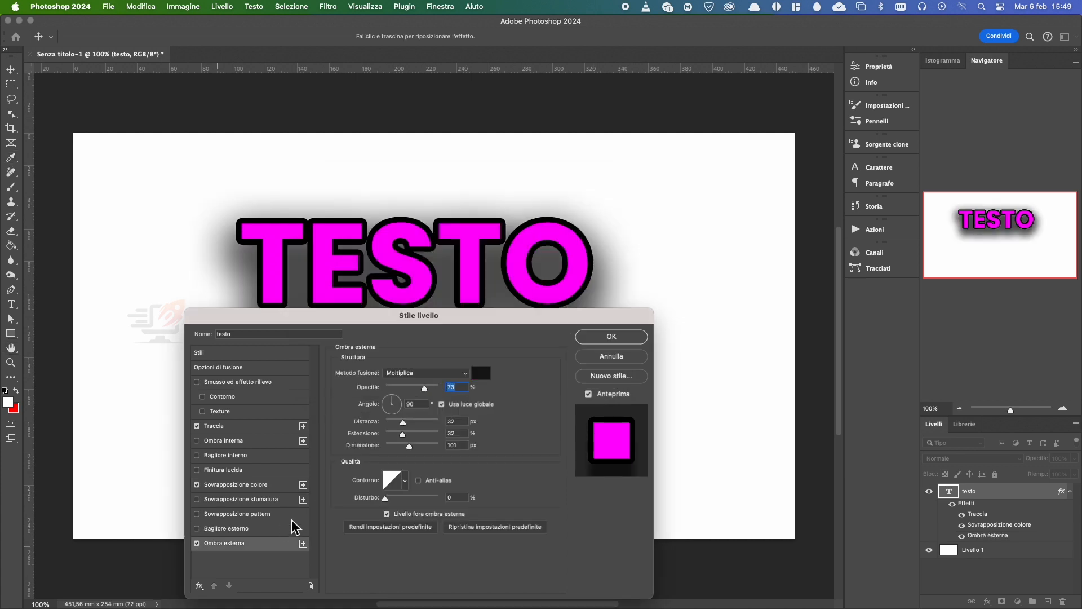
{"action": "left_click_drag", "start_coordinate": [403, 422], "coordinate": [401, 445]}
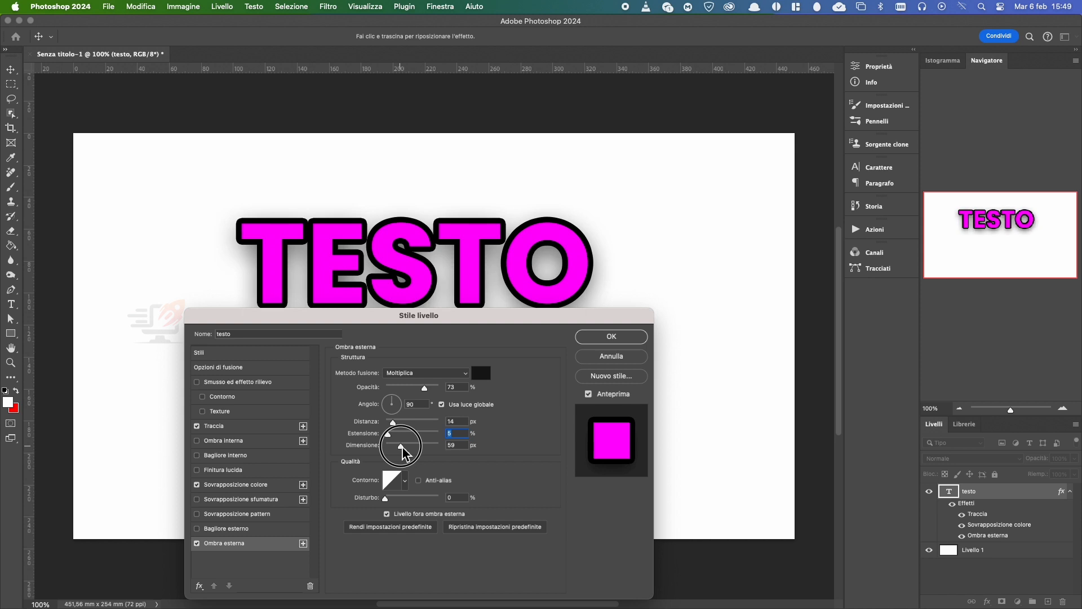
{"action": "left_click_drag", "start_coordinate": [425, 388], "coordinate": [427, 387]}
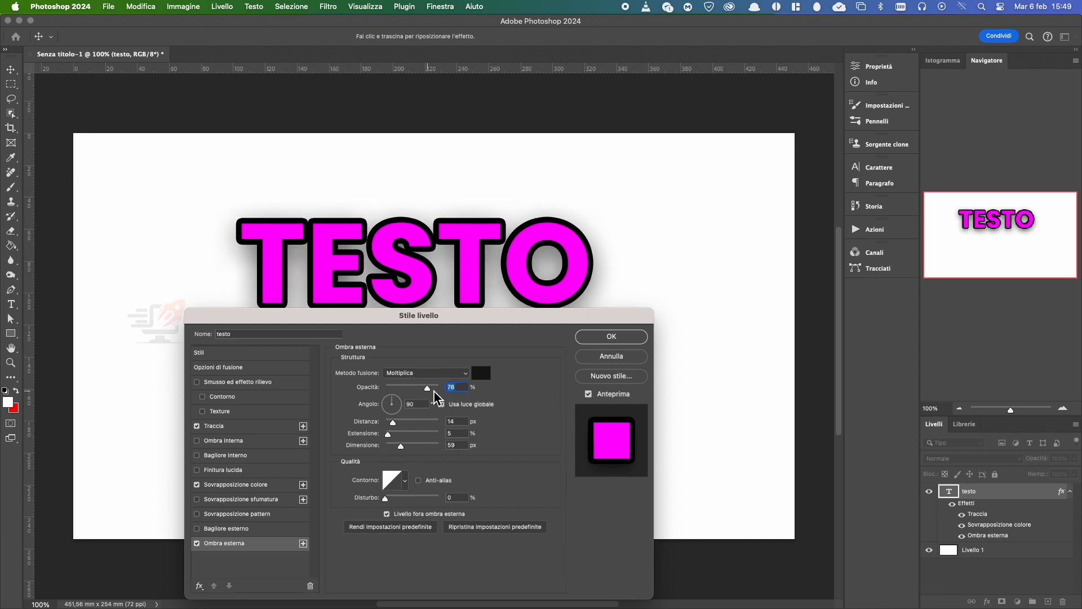
{"action": "left_click", "coordinate": [601, 338]}
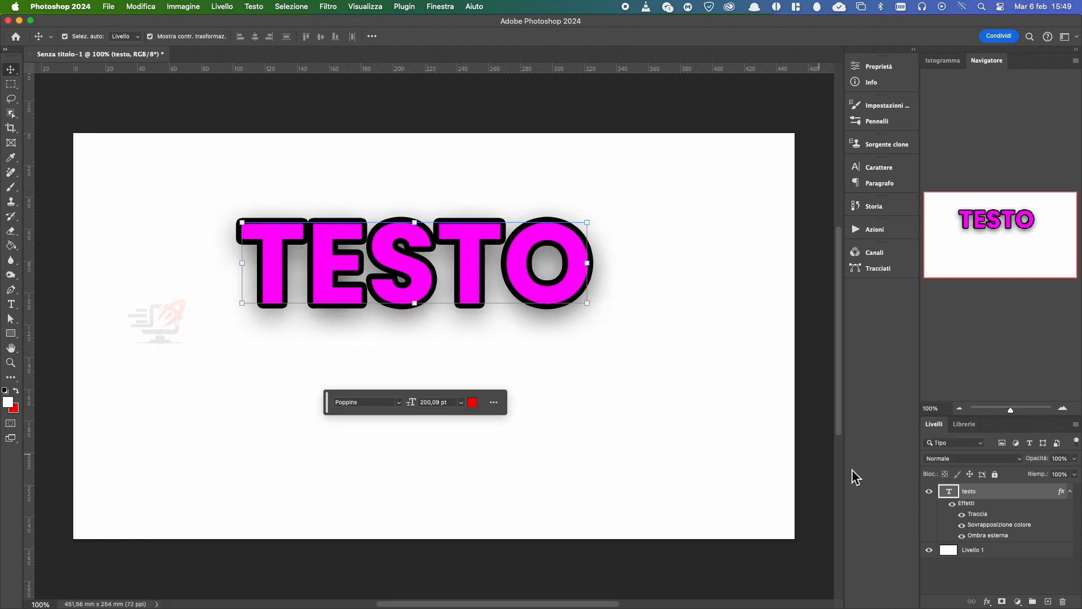
Hide the testo layer's drop shadow and colour overlay, undo both changes, and switch all its effects off and on again
{"action": "left_click", "coordinate": [962, 536]}
{"action": "left_click", "coordinate": [962, 524]}
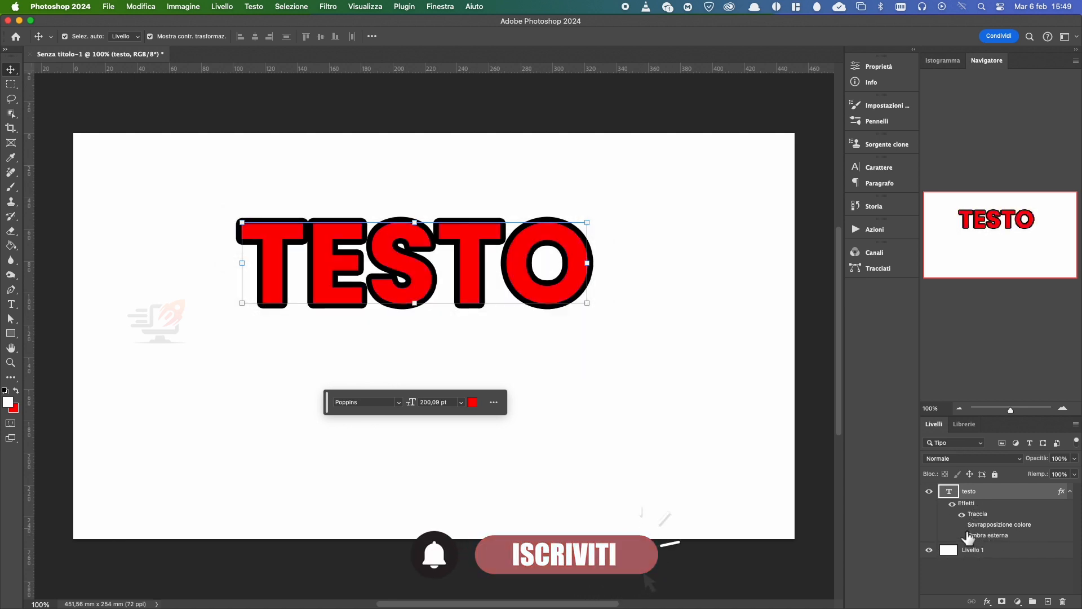
{"action": "key", "text": "super+z"}
{"action": "key", "text": "super+z"}
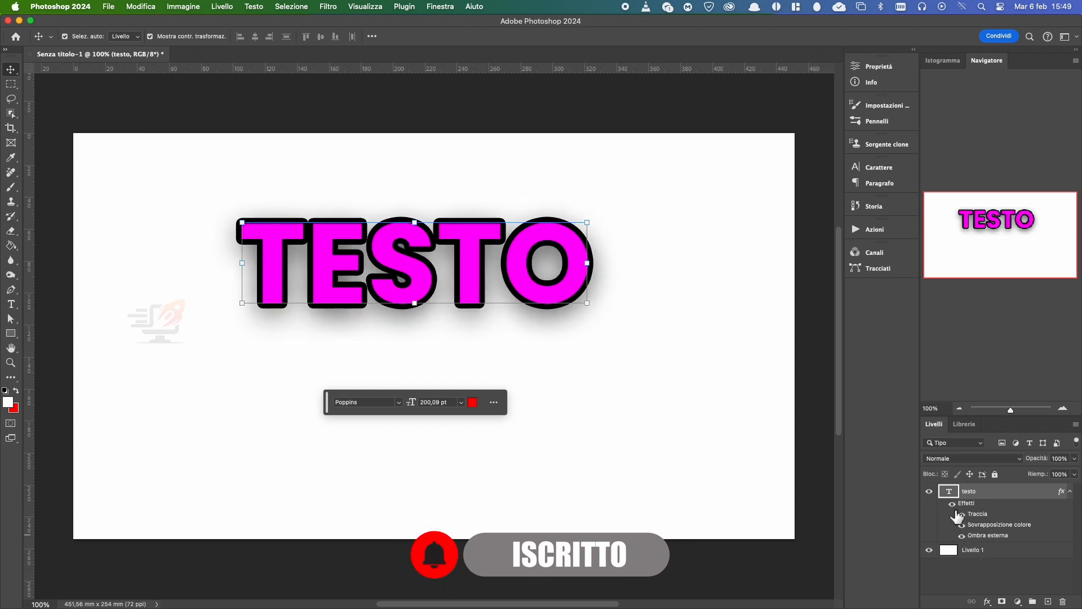
{"action": "left_click", "coordinate": [953, 504]}
{"action": "left_click", "coordinate": [953, 504]}
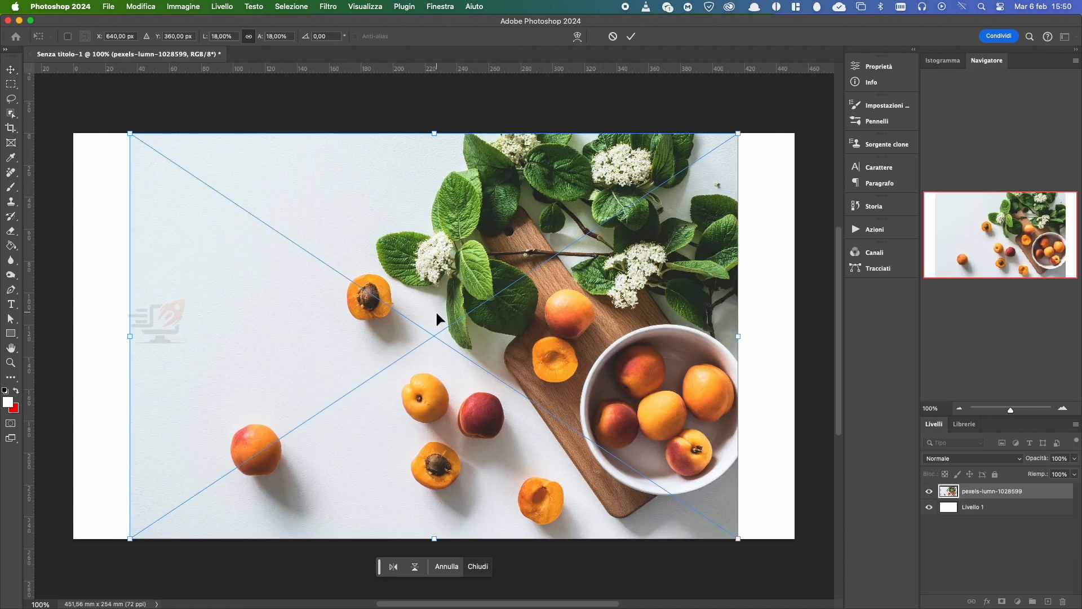
Scale the placed pexels-lumn-1028599 image proportionally to 21.53% so that it covers the whole canvas
{"action": "left_click_drag", "start_coordinate": [131, 135], "coordinate": [72, 95]}
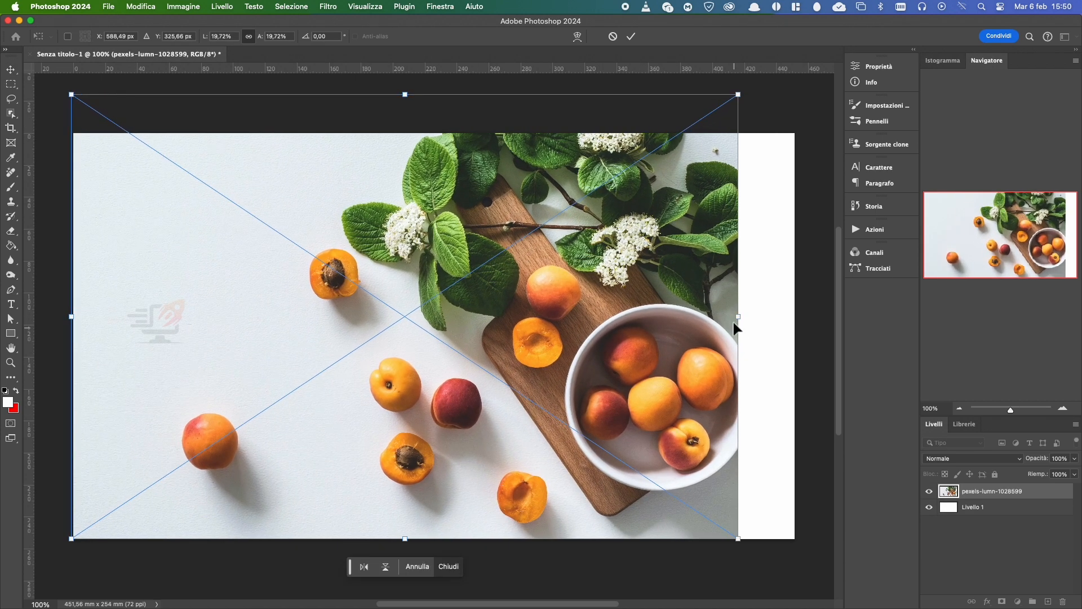
{"action": "left_click_drag", "start_coordinate": [740, 317], "coordinate": [799, 317]}
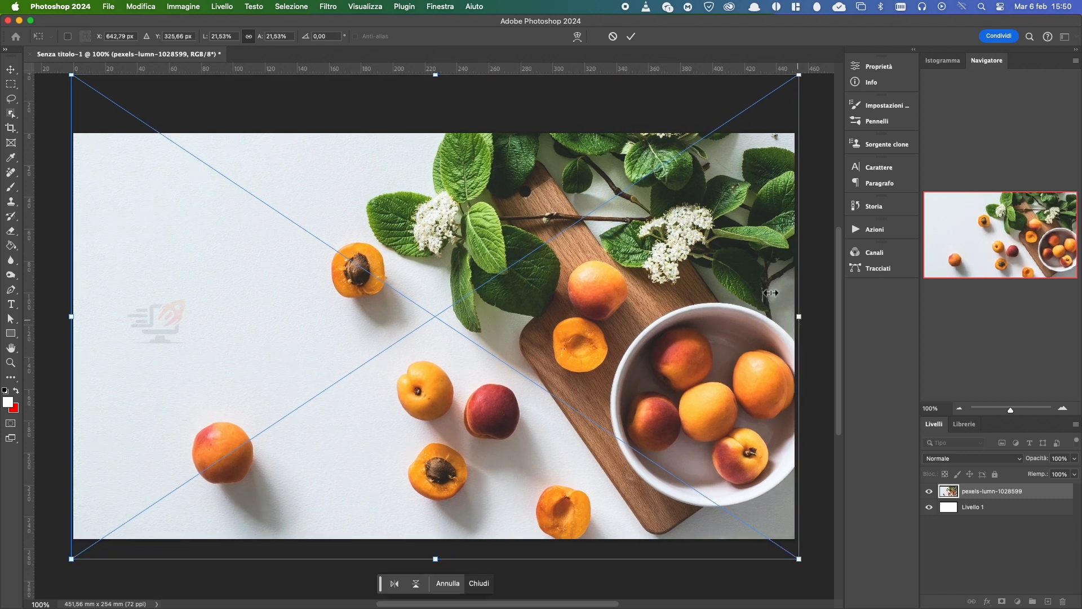
{"action": "left_click", "coordinate": [631, 36]}
Remove the Livello 1 layer and duplicate the pexels-lumn-1028599 image layer
{"action": "left_click_drag", "start_coordinate": [972, 507], "coordinate": [1049, 602]}
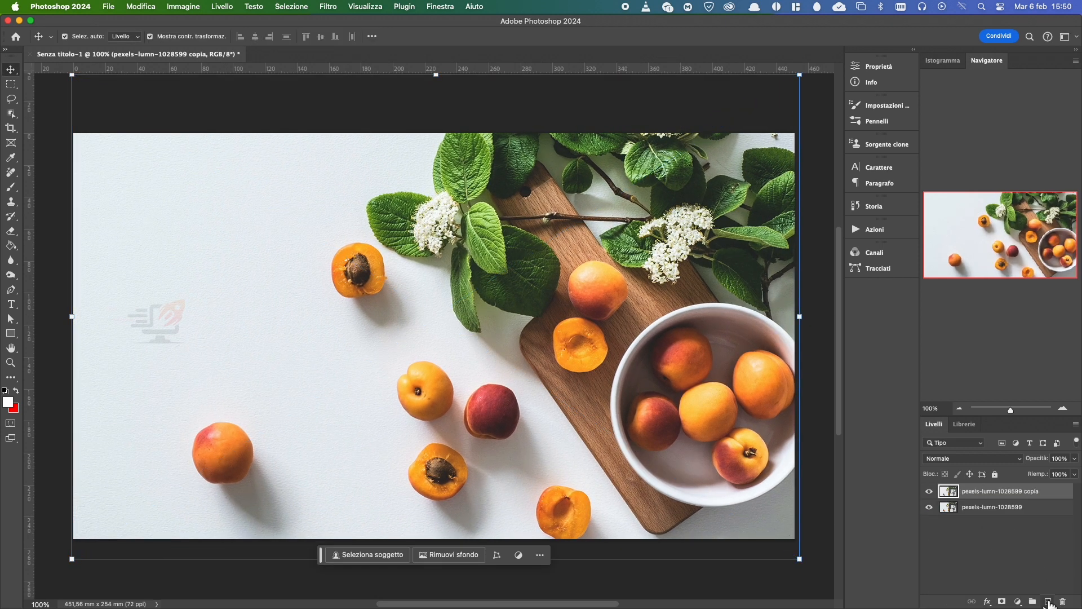
{"action": "left_click", "coordinate": [1064, 542]}
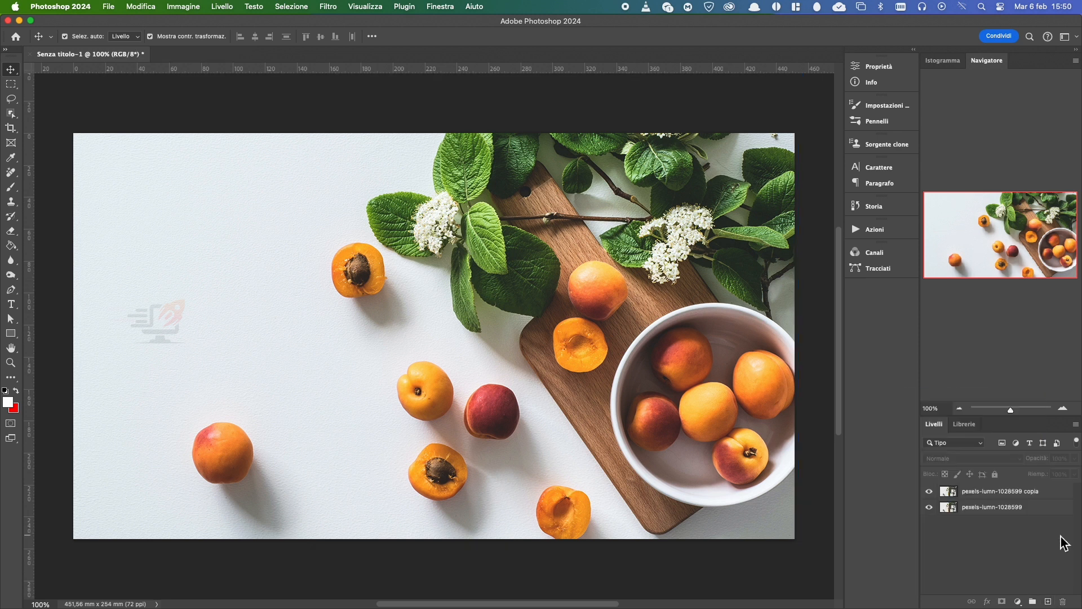
Rename the duplicated image layer as maschera
{"action": "double_click", "coordinate": [972, 491]}
{"action": "type", "text": "maschera"}
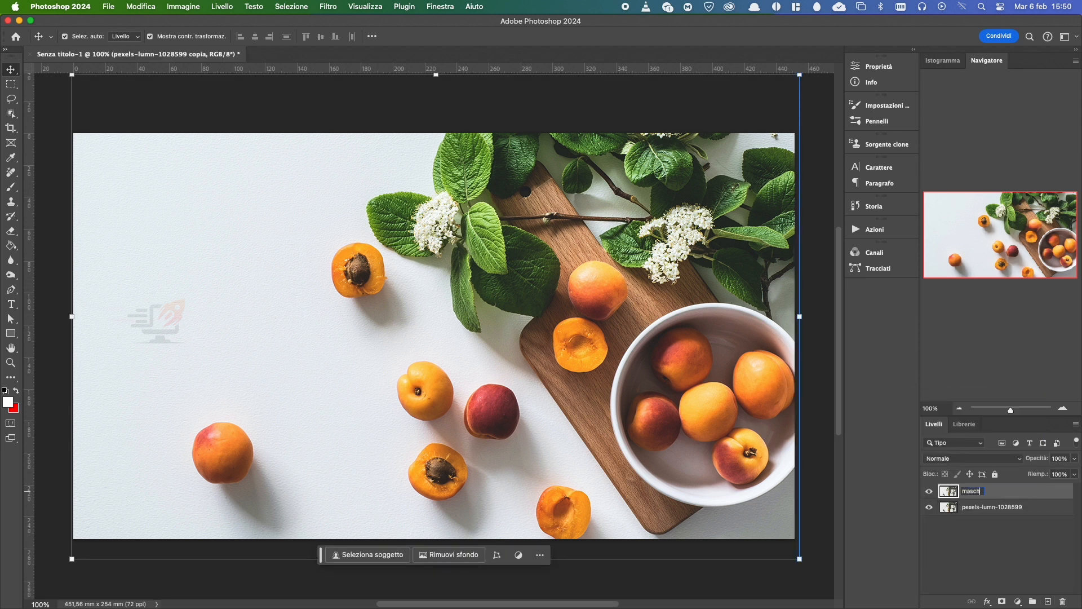
{"action": "key", "text": "Return"}
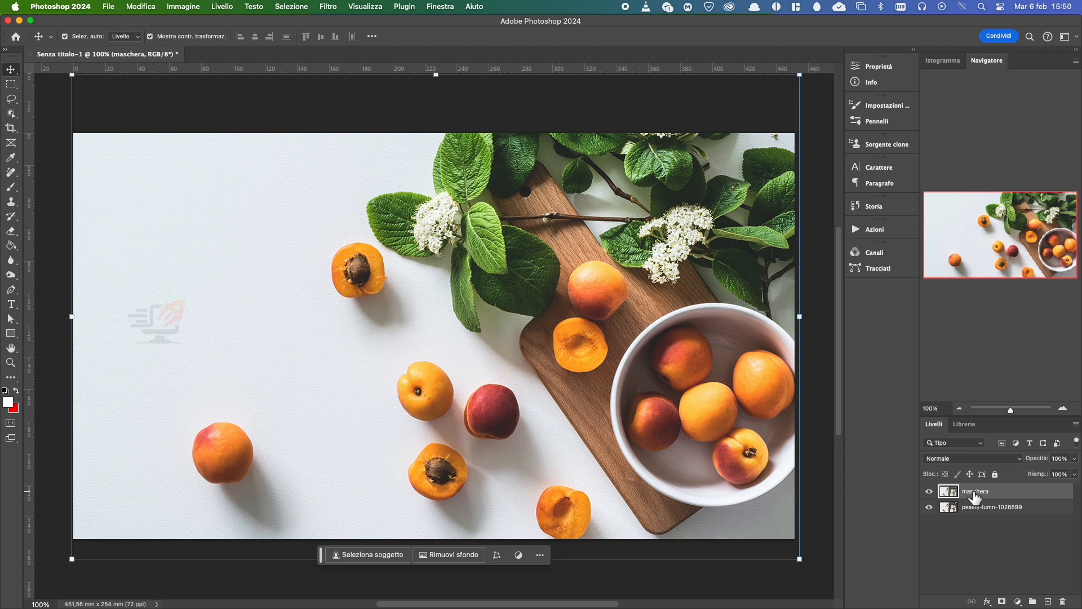
Add a white layer mask to the maschera layer and make the mask active for editing
{"action": "left_click", "coordinate": [1002, 602]}
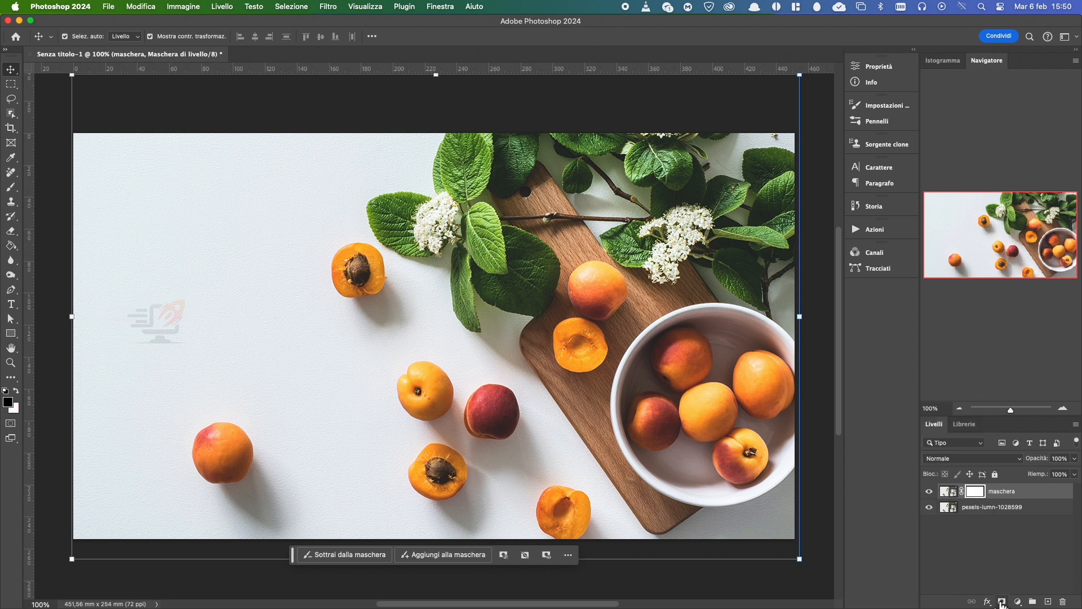
{"action": "left_click", "coordinate": [1036, 549]}
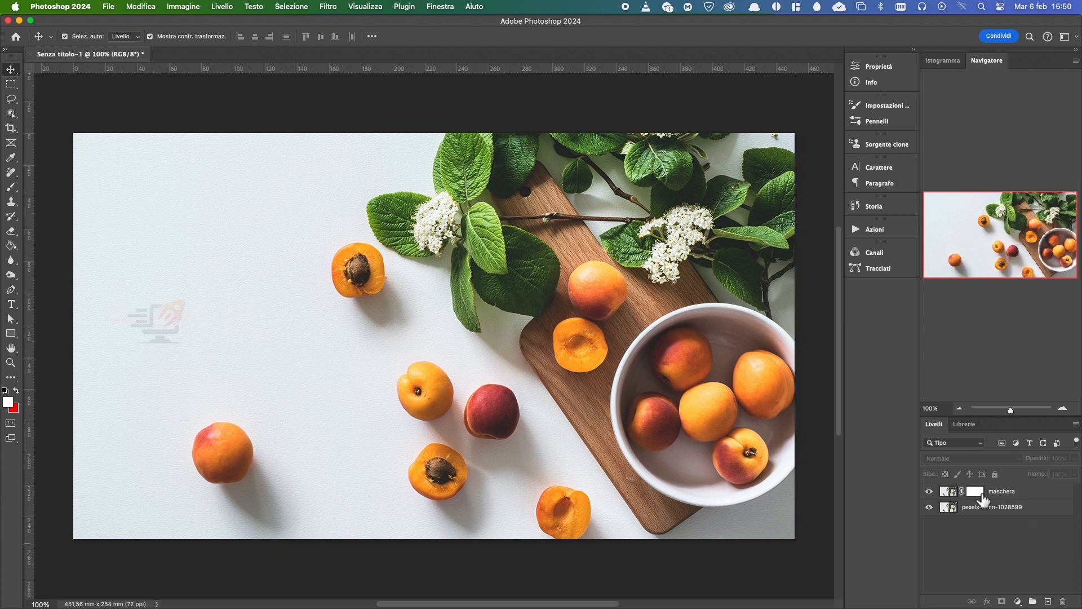
{"action": "left_click", "coordinate": [978, 493]}
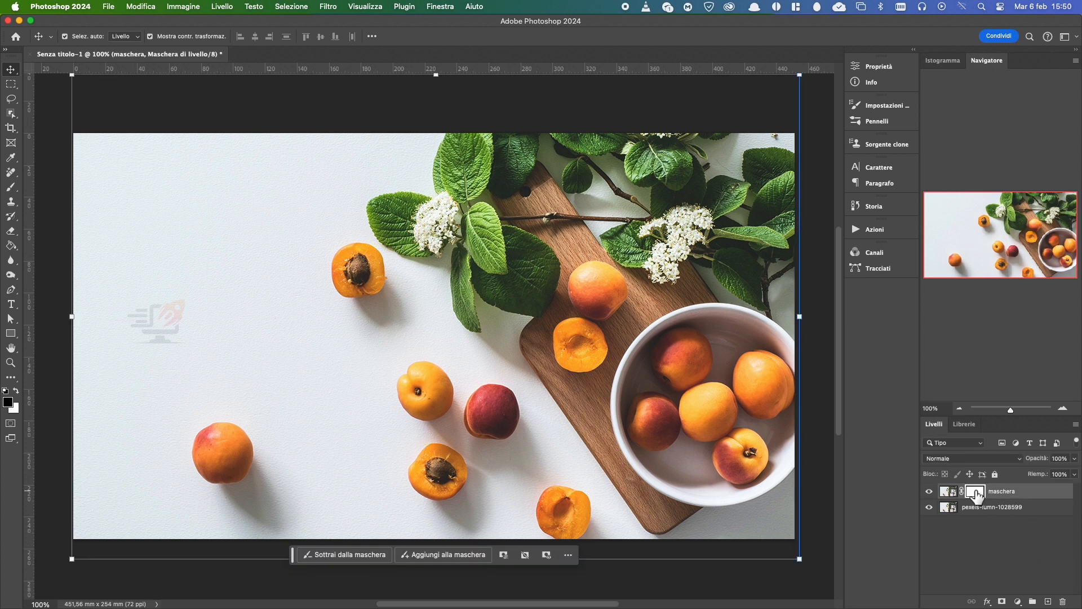
Invert the maschera layer's mask between white and black several times, ending with it white
{"action": "key", "text": "super+i"}
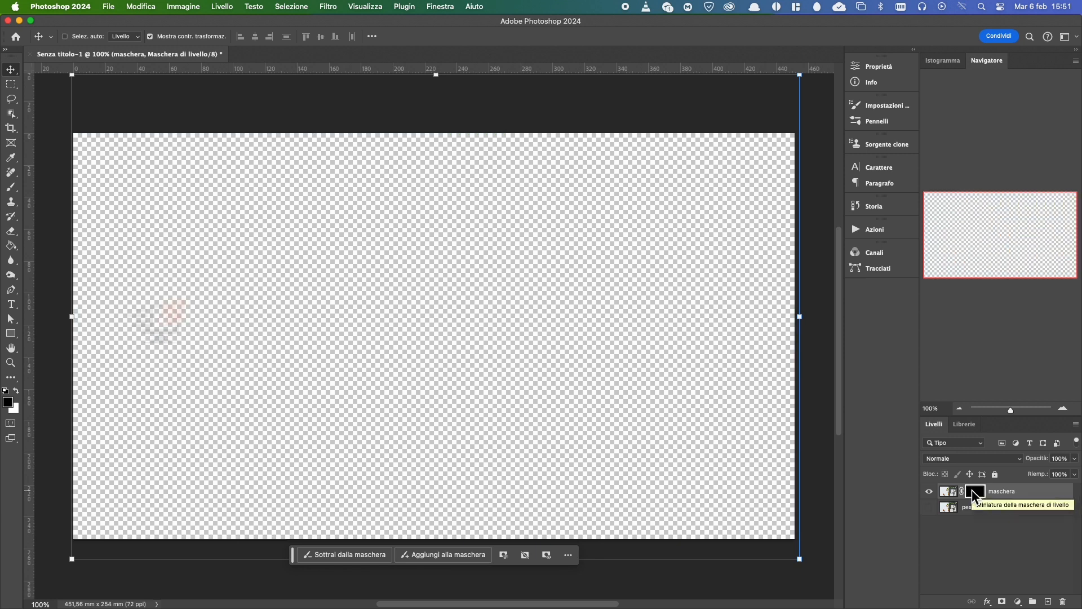
{"action": "key", "text": "super+i"}
{"action": "key", "text": "super+i"}
{"action": "key", "text": "super+i"}
Paint on the mask with a size 50 brush in black (000000) to hide the lone apricot at the photo's lower left
{"action": "key", "text": "b"}
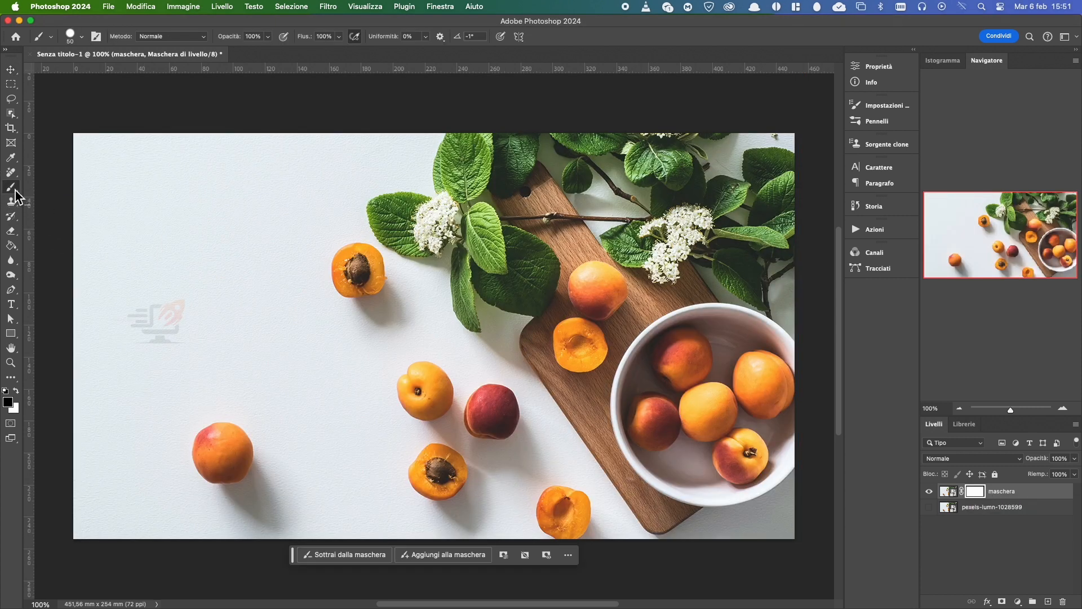
{"action": "left_click", "coordinate": [9, 401]}
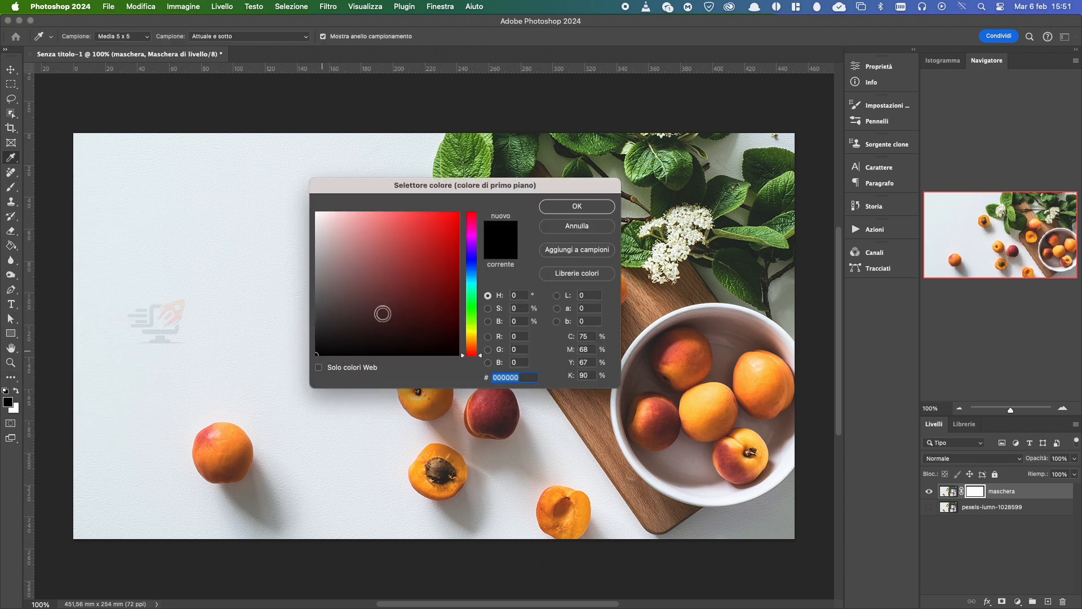
{"action": "left_click", "coordinate": [571, 209]}
{"action": "mouse_move", "coordinate": [246, 422]}
{"action": "left_mouse_down"}
{"action": "mouse_move", "coordinate": [197, 437]}
{"action": "mouse_move", "coordinate": [196, 455]}
{"action": "mouse_move", "coordinate": [208, 469]}
{"action": "mouse_move", "coordinate": [241, 474]}
{"action": "mouse_move", "coordinate": [251, 457]}
{"action": "mouse_move", "coordinate": [207, 448]}
{"action": "left_mouse_up"}
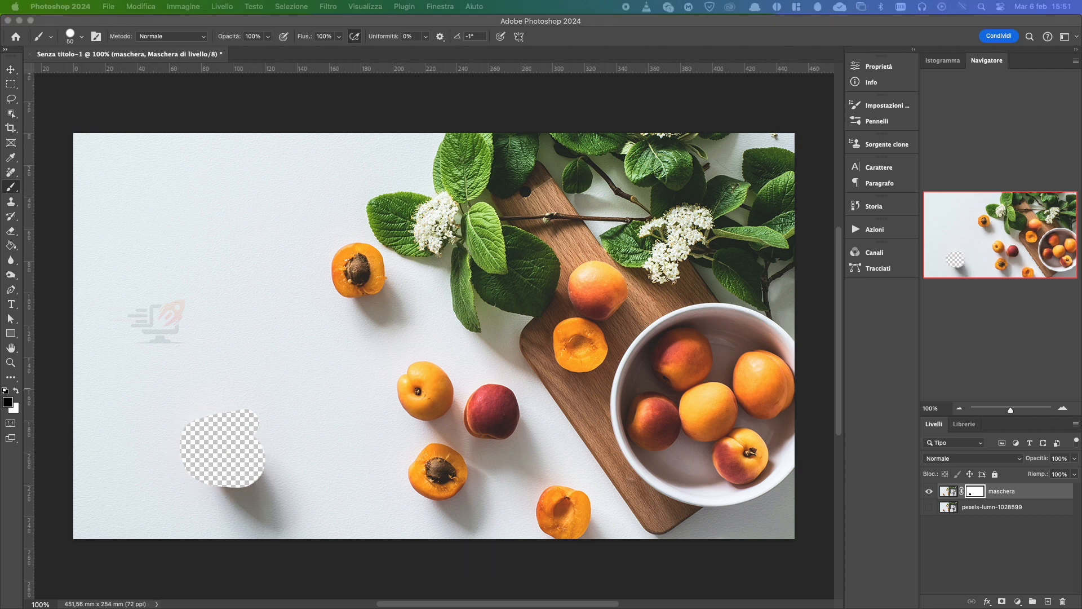
Switch the foreground colour to white and paint on the mask over the hidden apricot to reveal it again
{"action": "left_click", "coordinate": [22, 399]}
{"action": "left_click", "coordinate": [16, 392]}
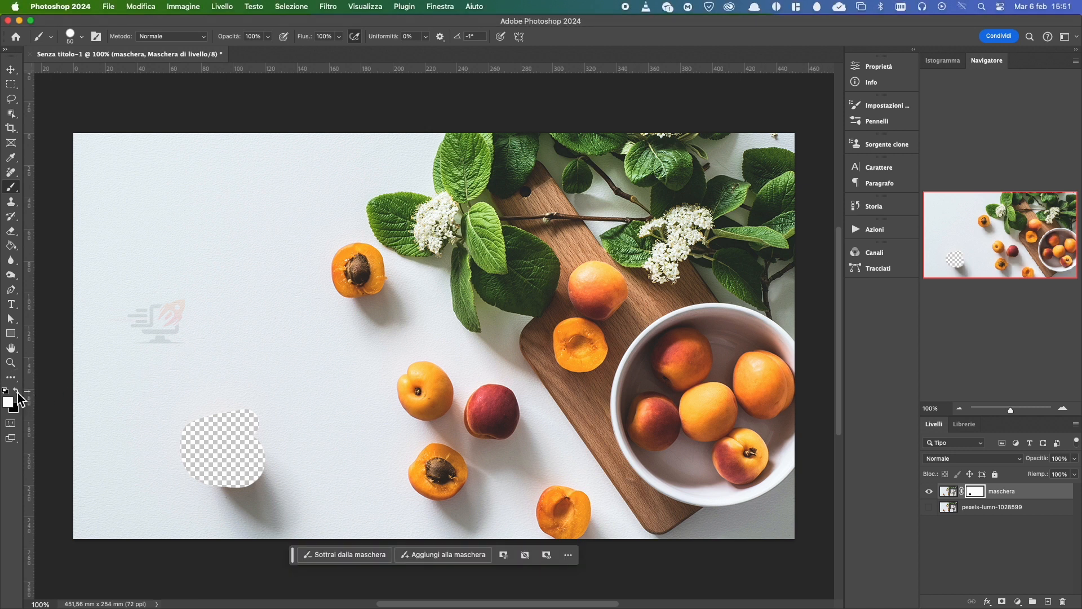
{"action": "mouse_move", "coordinate": [228, 415]}
{"action": "left_mouse_down"}
{"action": "mouse_move", "coordinate": [249, 426]}
{"action": "mouse_move", "coordinate": [254, 477]}
{"action": "mouse_move", "coordinate": [175, 474]}
{"action": "mouse_move", "coordinate": [232, 458]}
{"action": "mouse_move", "coordinate": [201, 446]}
{"action": "mouse_move", "coordinate": [225, 441]}
{"action": "mouse_move", "coordinate": [201, 411]}
{"action": "left_mouse_up"}
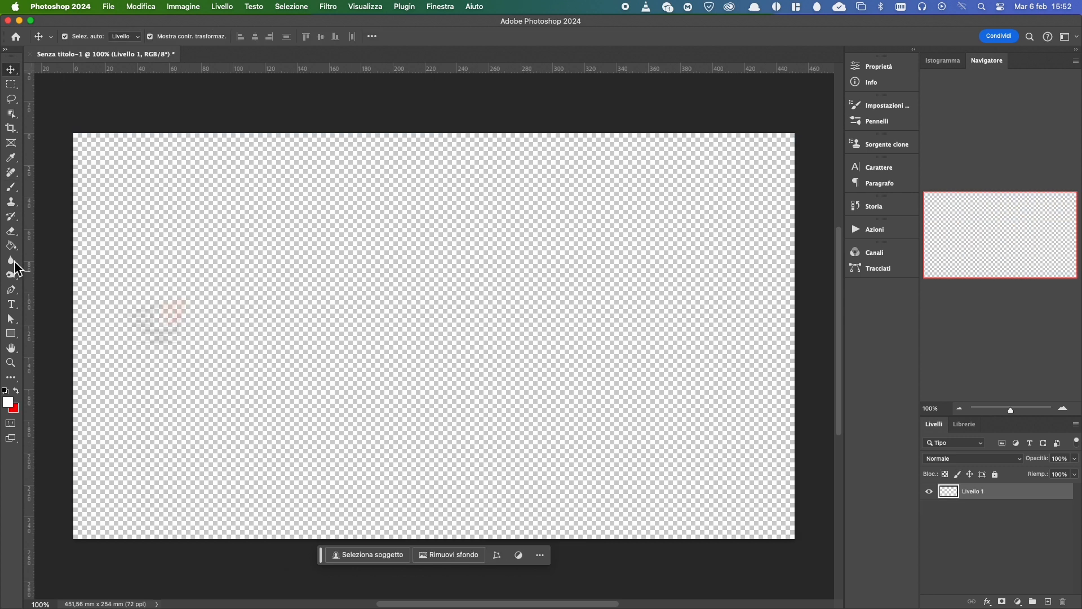
Fill the empty Livello 1 layer with white and place the mountain photo on the canvas at 24% scale
{"action": "left_click", "coordinate": [11, 247]}
{"action": "left_click", "coordinate": [239, 286]}
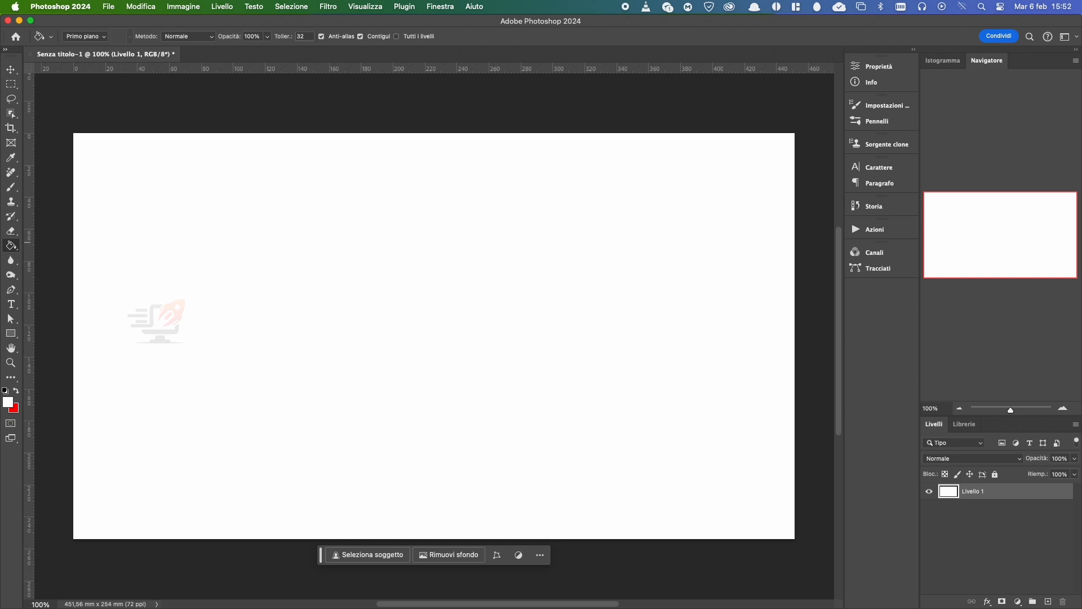
{"action": "key", "text": "super+Tab"}
{"action": "left_click_drag", "start_coordinate": [524, 129], "coordinate": [504, 163]}
{"action": "left_click_drag", "start_coordinate": [443, 221], "coordinate": [189, 242]}
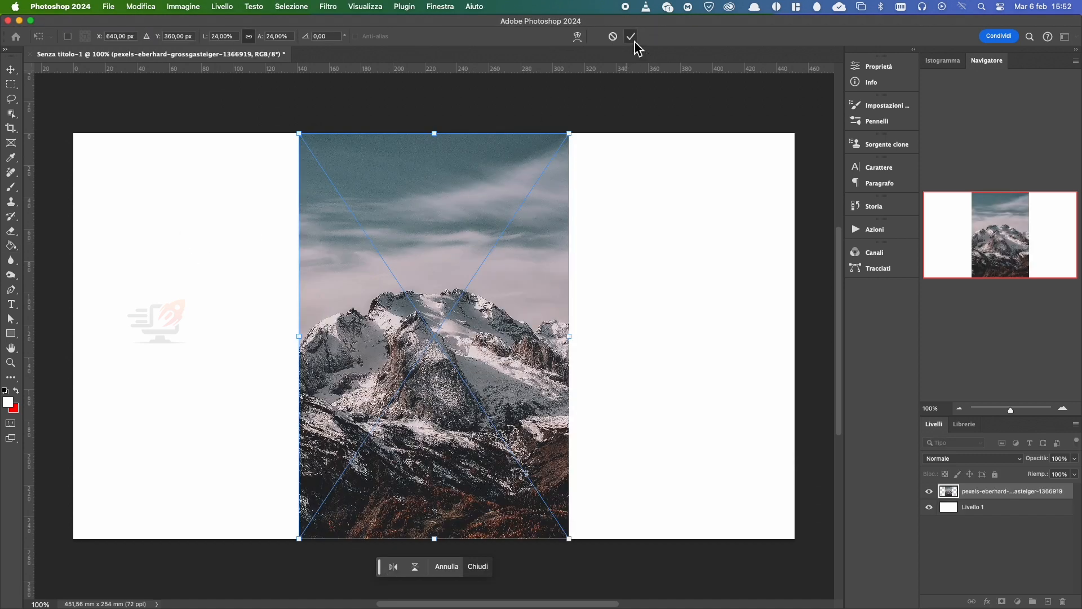
{"action": "left_click", "coordinate": [632, 36]}
Duplicate the mountain photo layer and arrange the original and the copy side by side on the white canvas
{"action": "left_click", "coordinate": [959, 501]}
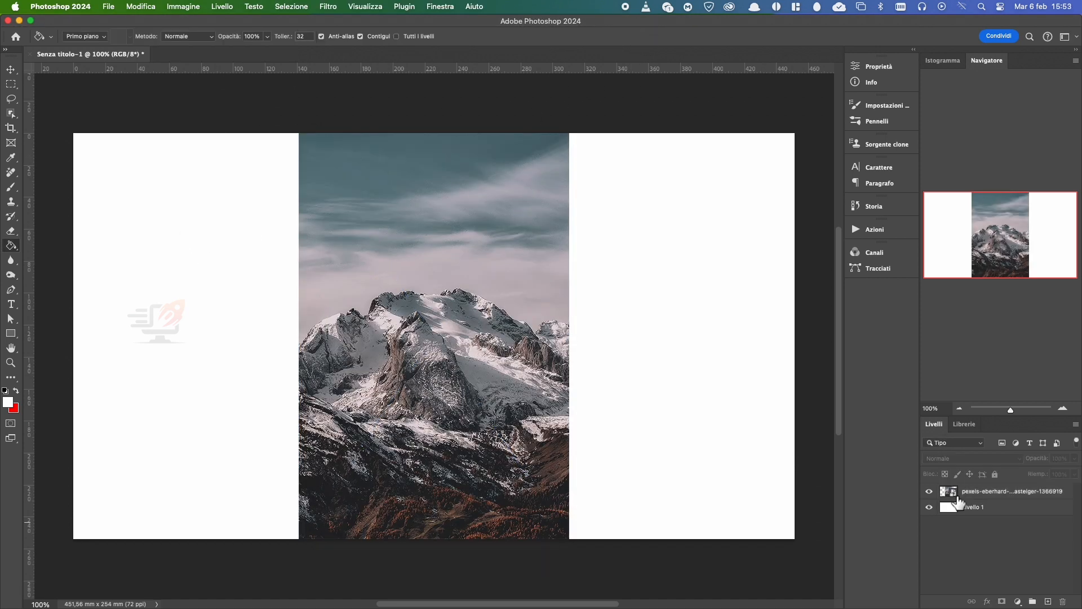
{"action": "left_click", "coordinate": [951, 496]}
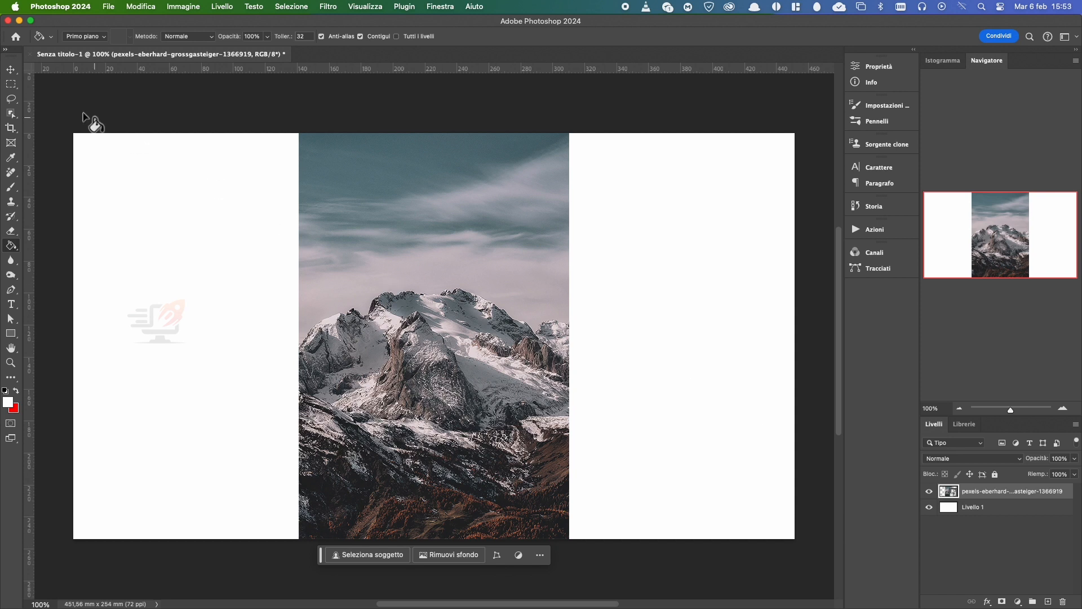
{"action": "left_click", "coordinate": [11, 70]}
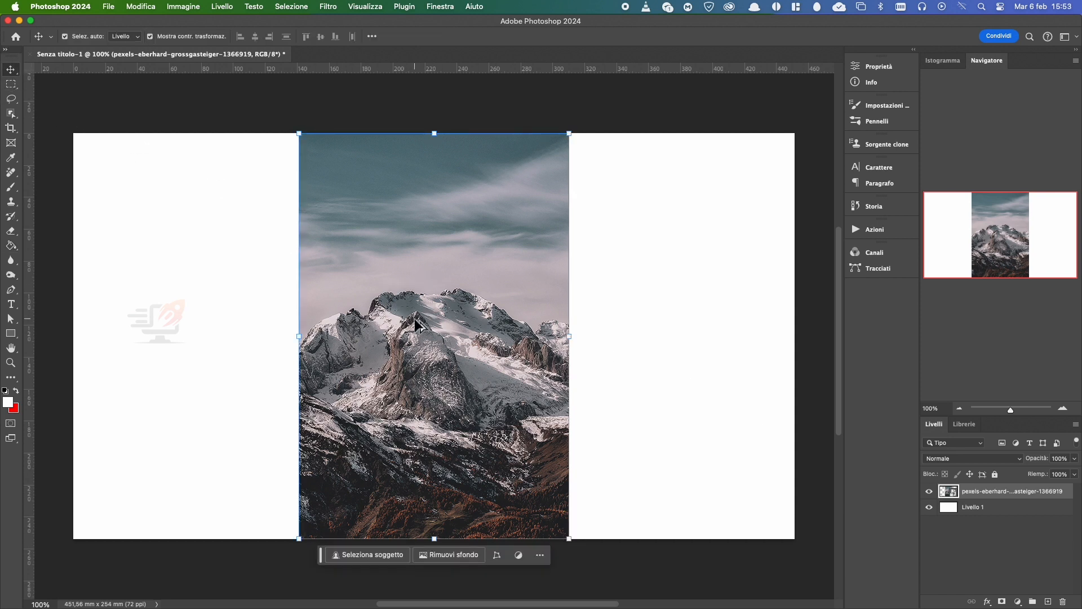
{"action": "left_click_drag", "start_coordinate": [415, 319], "coordinate": [654, 325]}
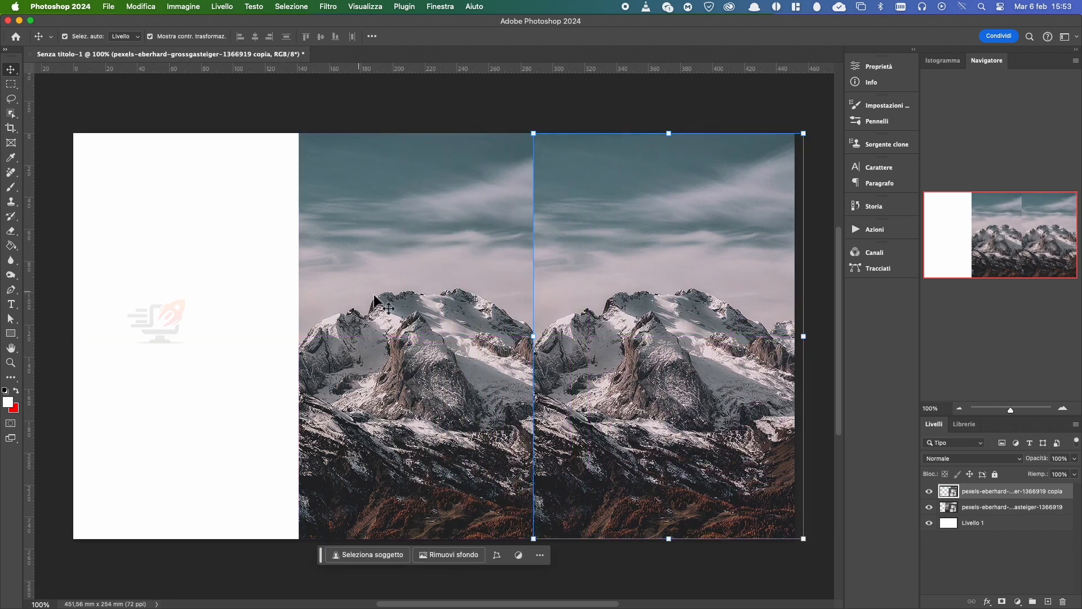
{"action": "left_click_drag", "start_coordinate": [374, 295], "coordinate": [210, 292]}
{"action": "left_click_drag", "start_coordinate": [626, 265], "coordinate": [574, 277]}
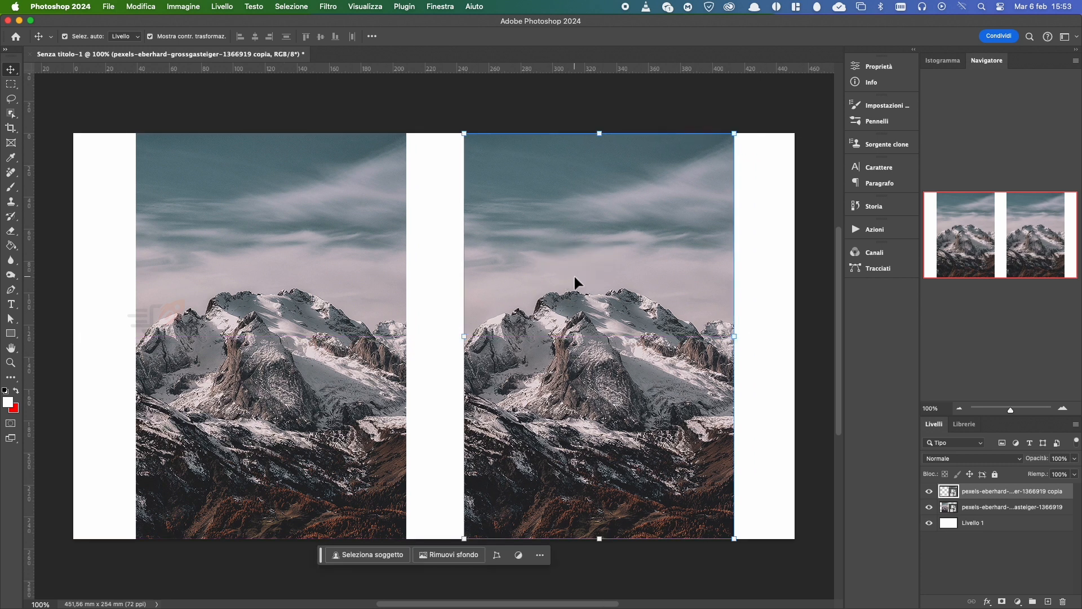
Rename the original mountain photo layer as Oggetto avanzato and its copy as Foto
{"action": "double_click", "coordinate": [980, 507]}
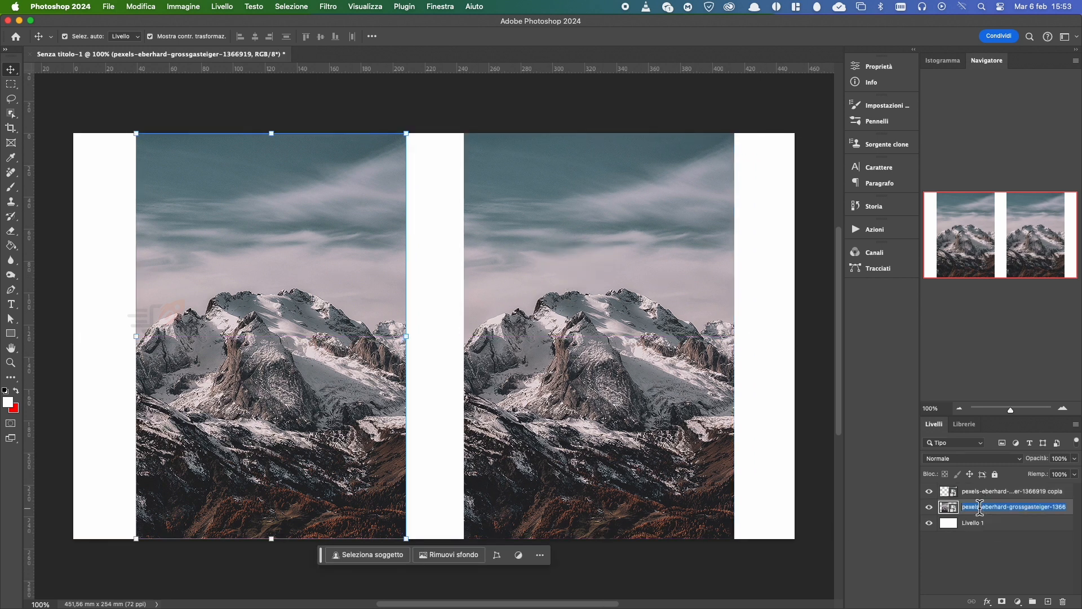
{"action": "type", "text": "Oggetto avanzato"}
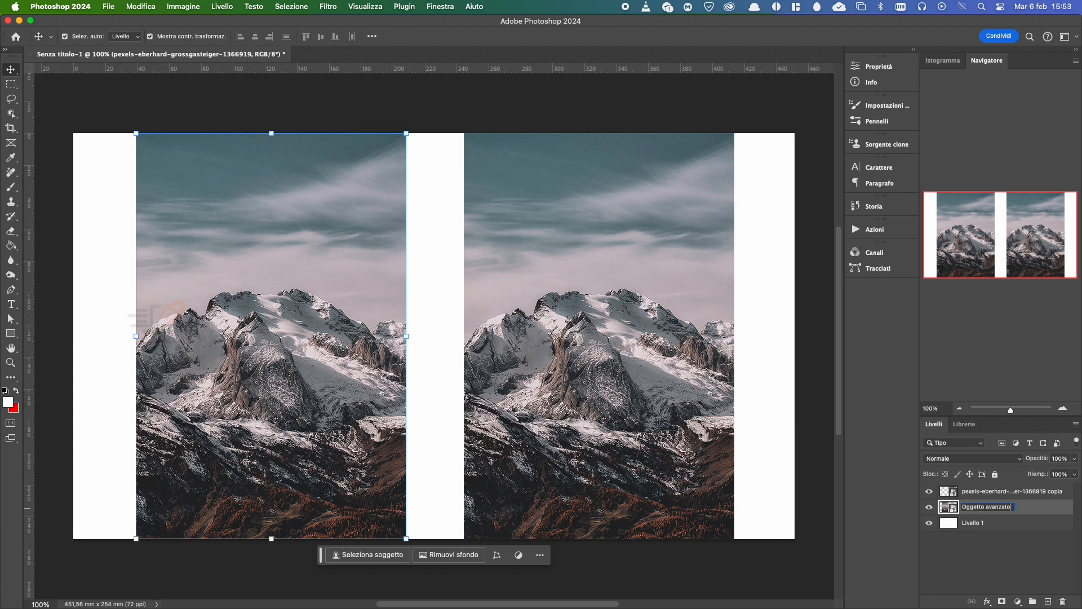
{"action": "key", "text": "Return"}
{"action": "double_click", "coordinate": [991, 492]}
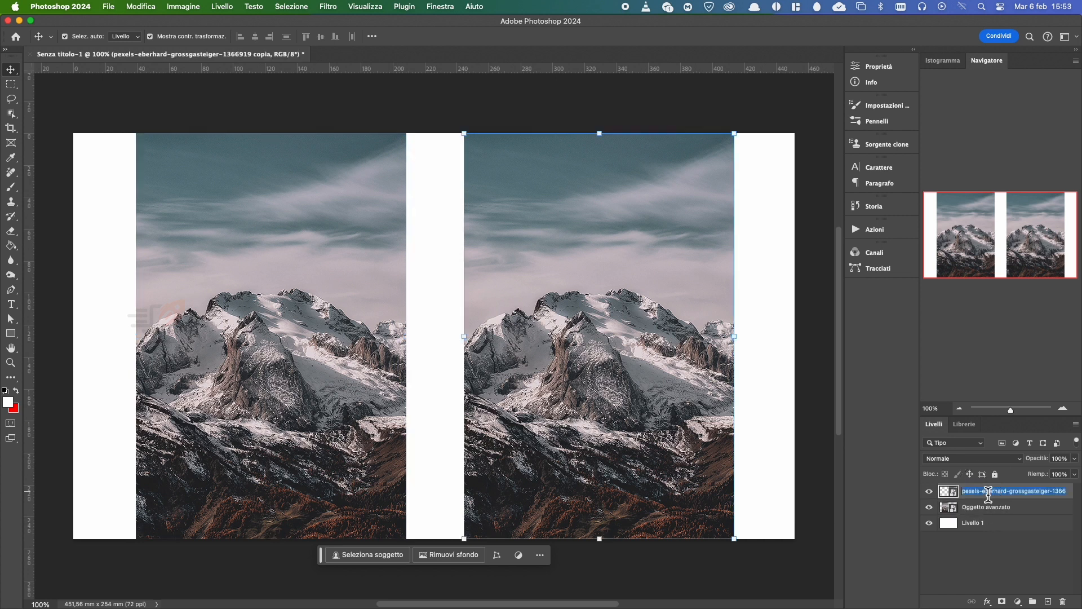
{"action": "type", "text": "Foto"}
{"action": "key", "text": "Return"}
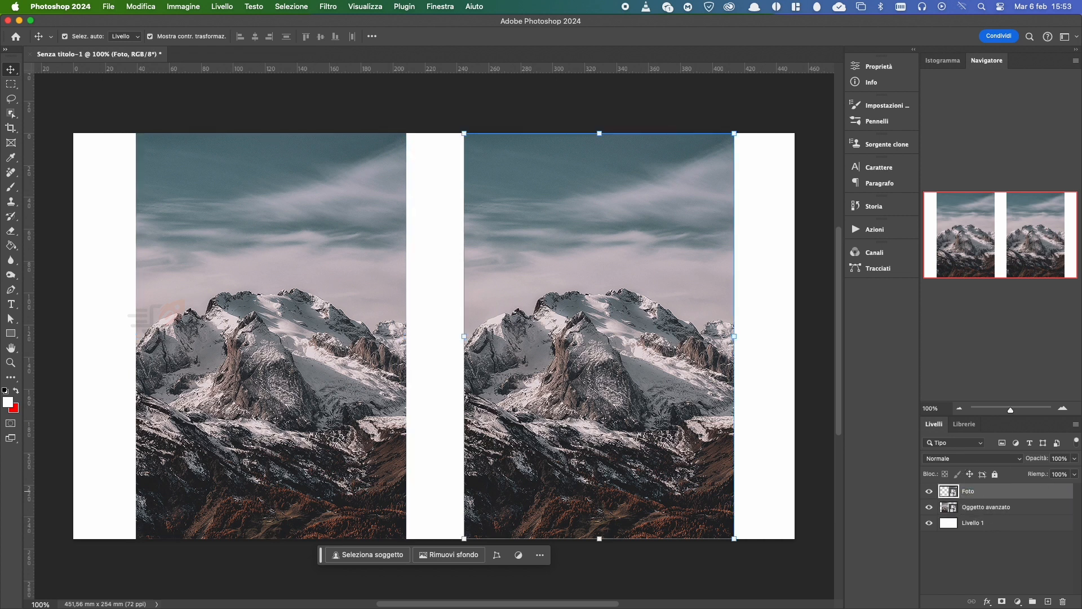
Rasterise the Foto layer, compare it with the Oggetto avanzato layer, and leave Foto selected
{"action": "right_click", "coordinate": [998, 497]}
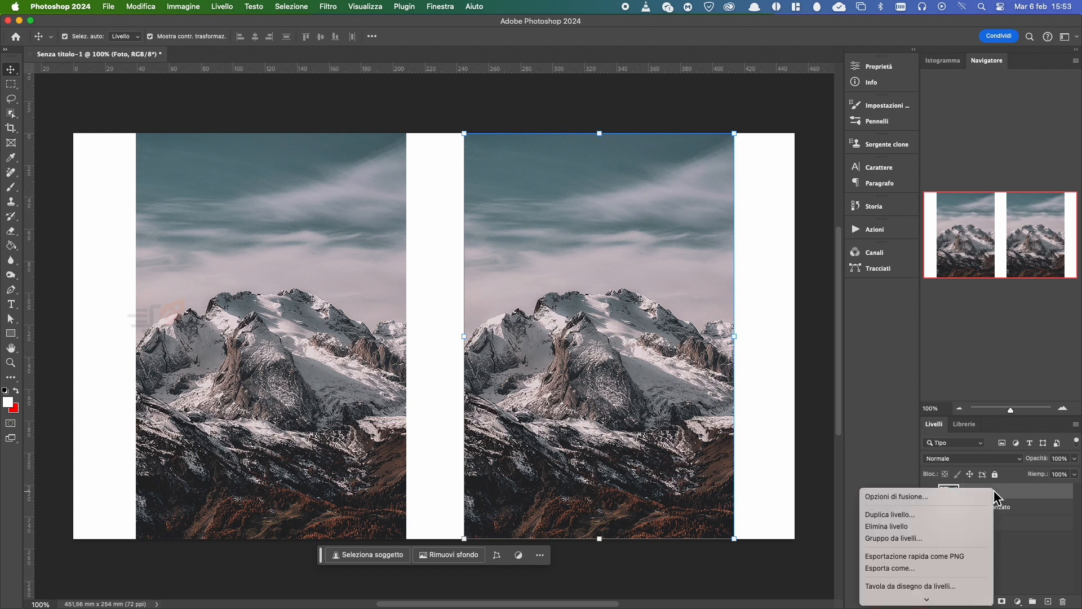
{"action": "mouse_move", "coordinate": [927, 599]}
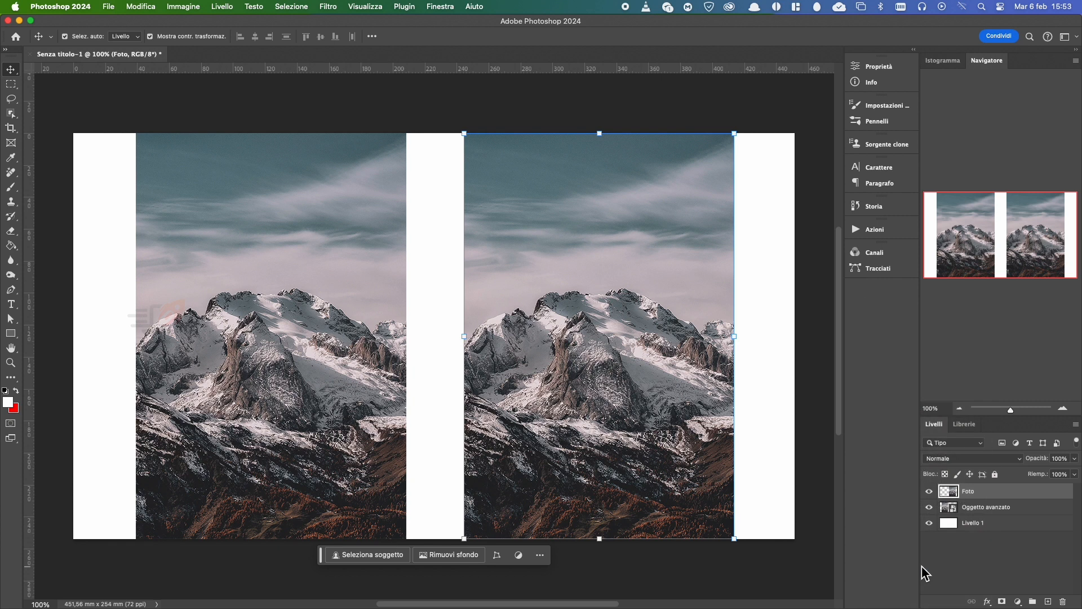
{"action": "left_click", "coordinate": [974, 512]}
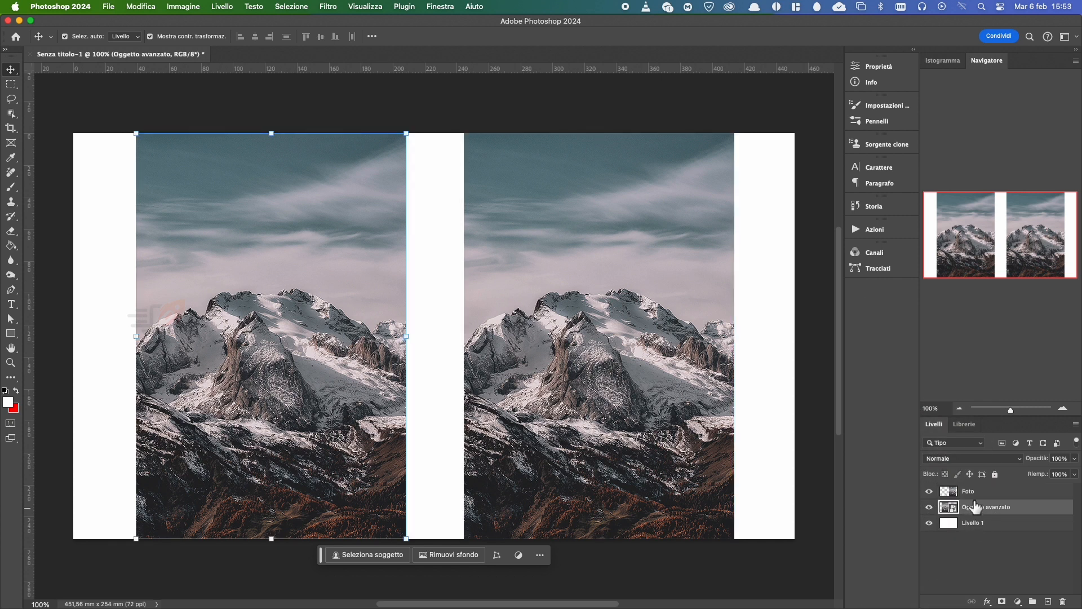
{"action": "left_click", "coordinate": [975, 492]}
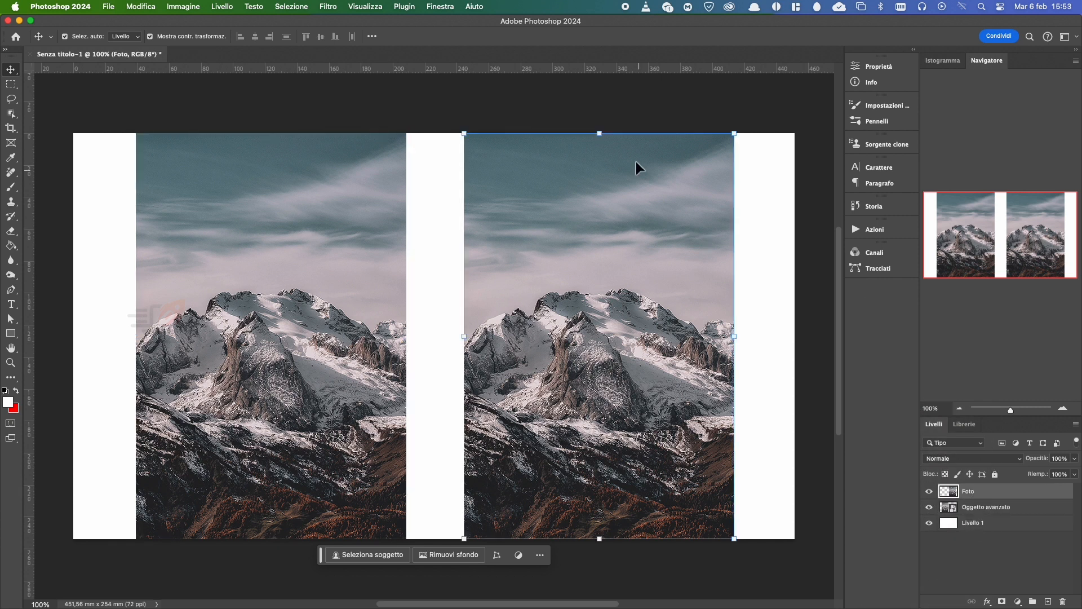
Shrink the Foto layer proportionally around its centre to under a third of the canvas height, and transform the Oggetto avanzato layer
{"action": "left_click_drag", "start_coordinate": [599, 134], "coordinate": [599, 277]}
{"action": "key", "text": "Return"}
{"action": "left_click", "coordinate": [273, 135]}
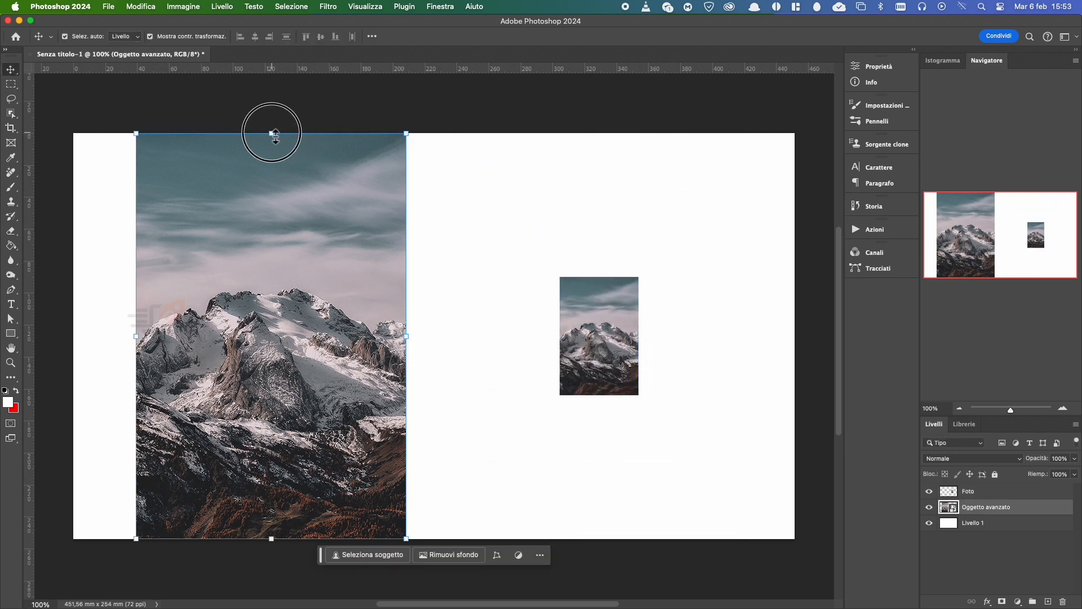
{"action": "left_click_drag", "start_coordinate": [272, 133], "coordinate": [303, 134]}
{"action": "key", "text": "Return"}
Enlarge the small Foto layer proportionally to 342.86% so that it fills the canvas height again
{"action": "left_click", "coordinate": [595, 309]}
{"action": "left_click_drag", "start_coordinate": [599, 277], "coordinate": [630, 131]}
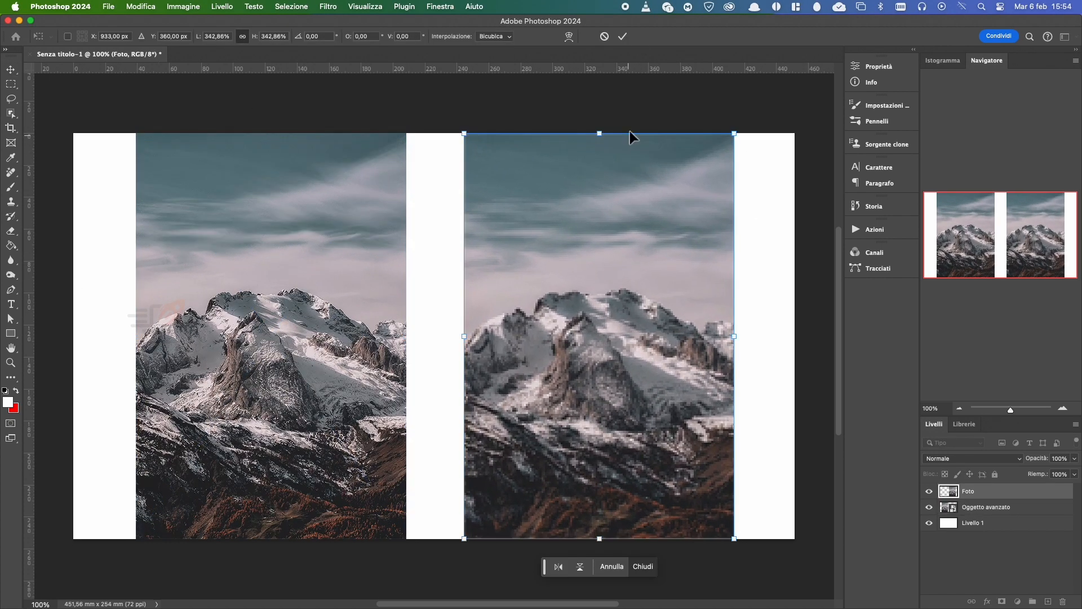
{"action": "left_click", "coordinate": [623, 36]}
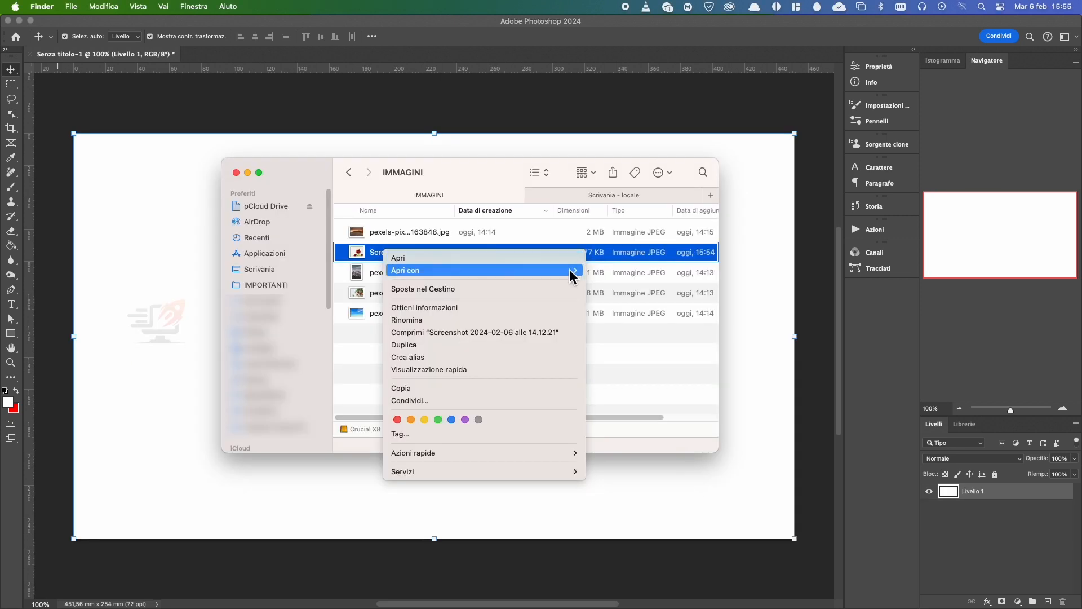
Open the image file Screenshot 2024-02-06 alle 14.12.21 in Photoshop as a separate document
{"action": "mouse_move", "coordinate": [570, 273]}
{"action": "left_click", "coordinate": [648, 290]}
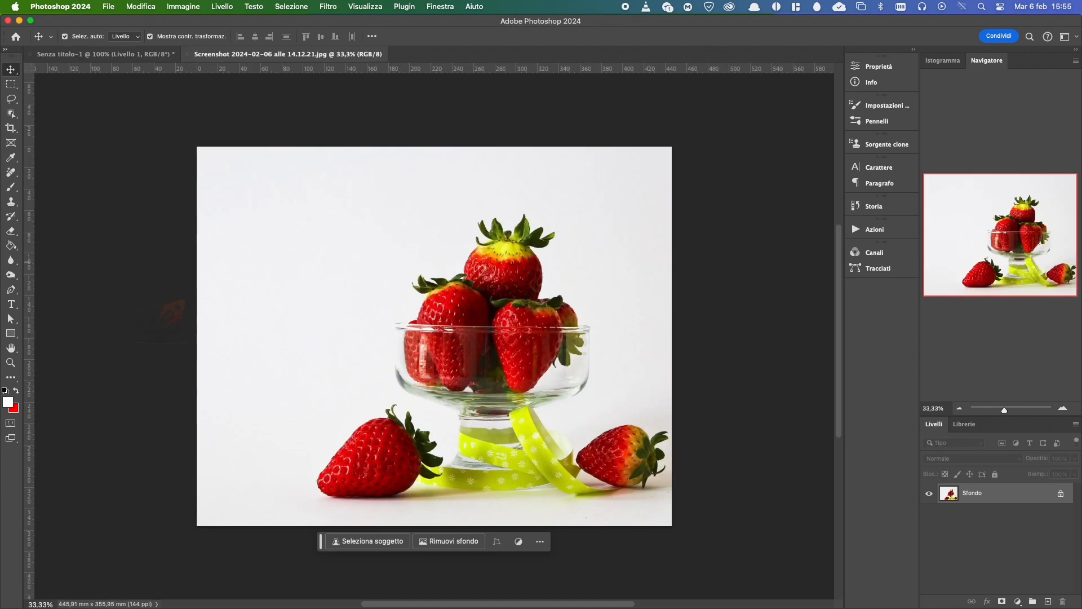
Duplicate the strawberry photo layer and rename the copy as Sfocaura
{"action": "left_click_drag", "start_coordinate": [992, 494], "coordinate": [1048, 602]}
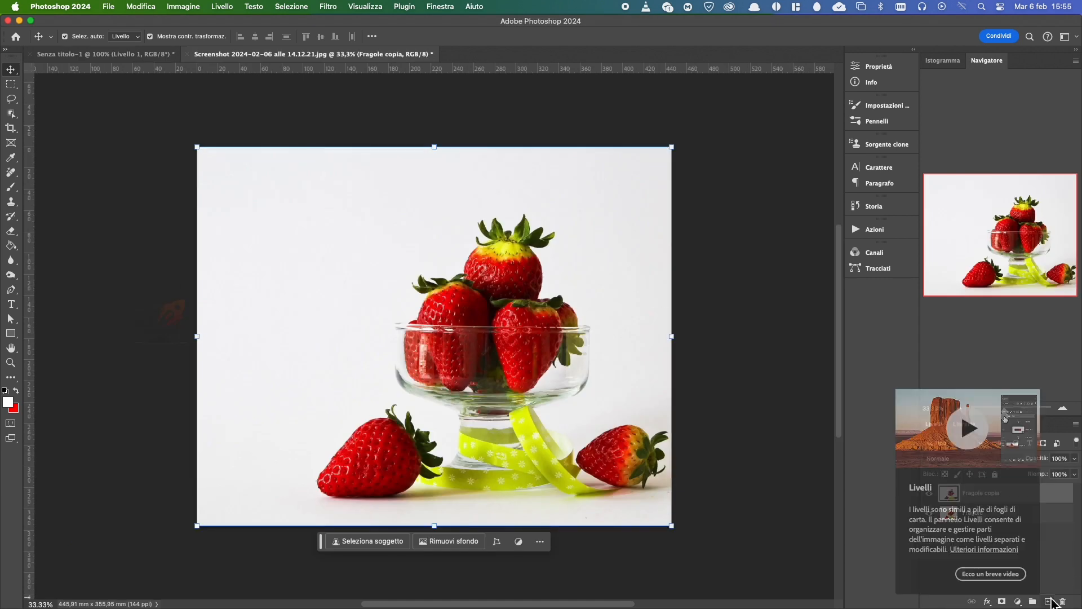
{"action": "double_click", "coordinate": [975, 493]}
{"action": "type", "text": "Sfo"}
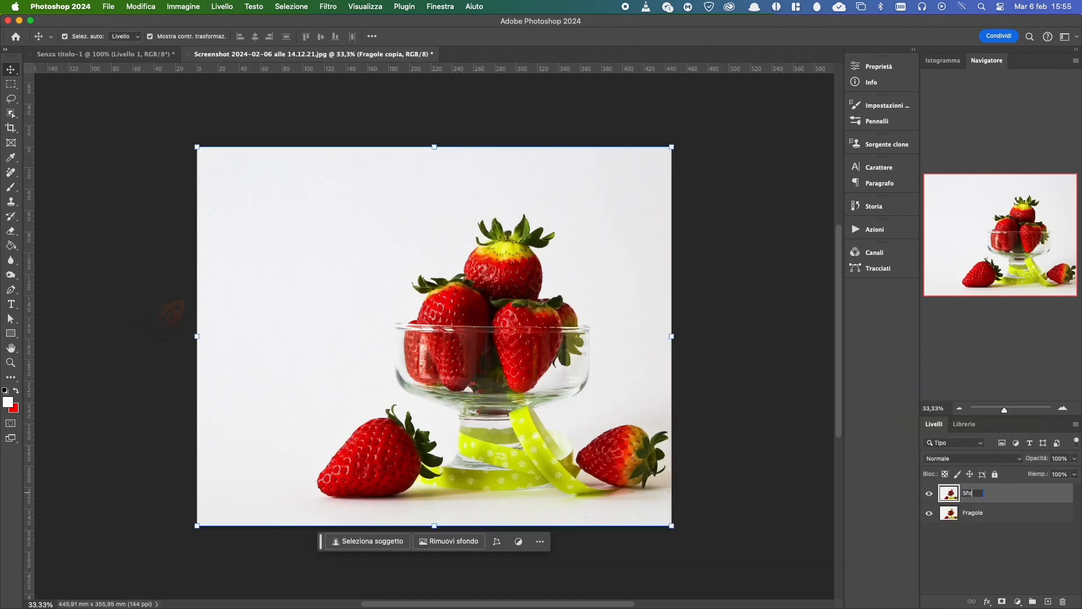
{"action": "type", "text": "caura"}
{"action": "key", "text": "Return"}
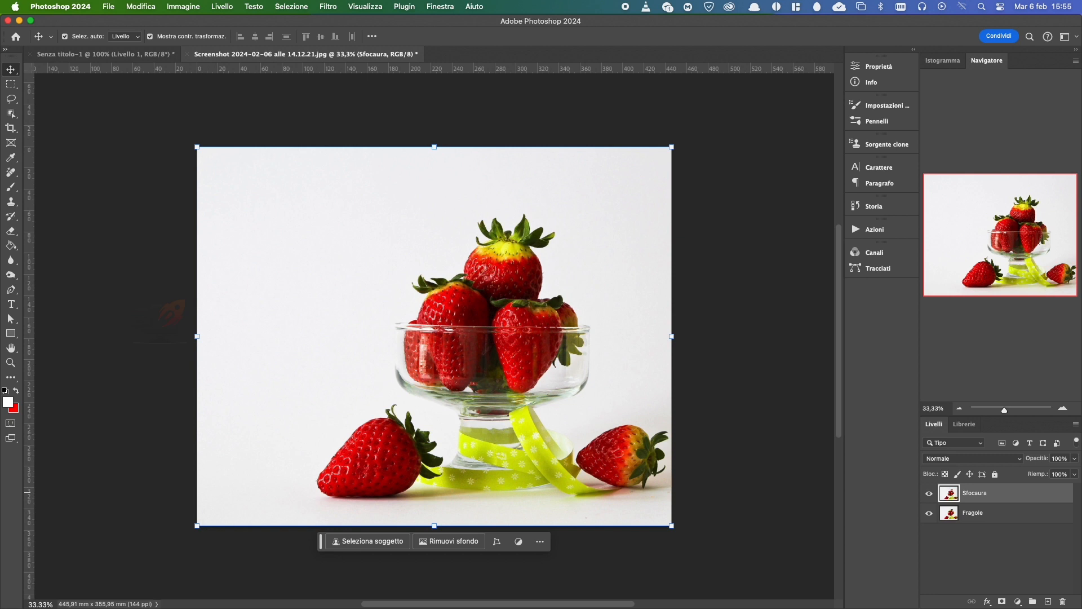
Add a layer mask to the Sfocaura layer, invert it to black, and make the layer's image active instead of the mask
{"action": "left_click", "coordinate": [1003, 601]}
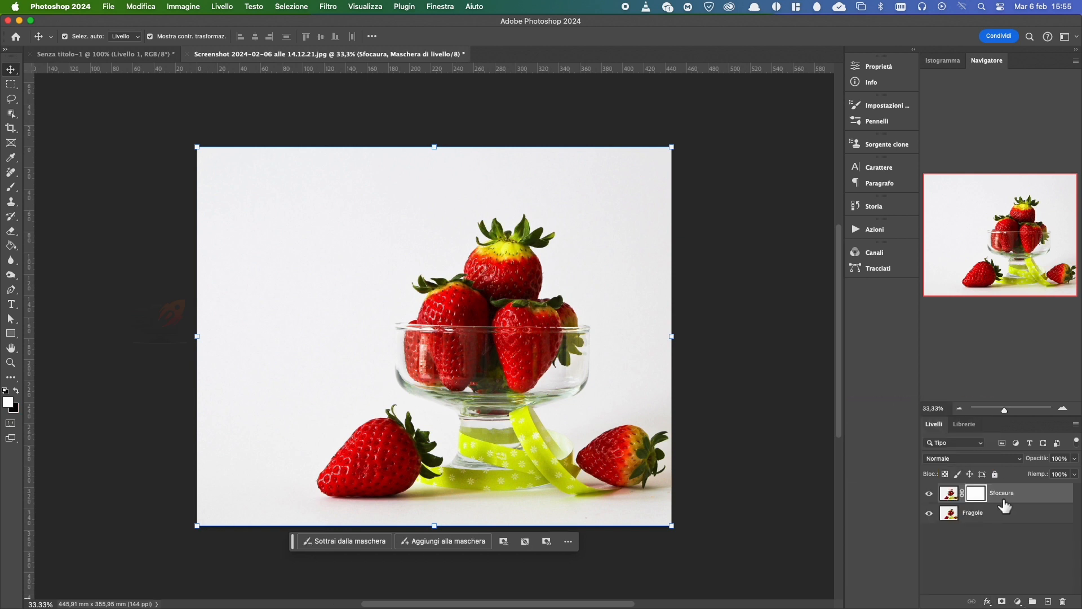
{"action": "left_click_drag", "start_coordinate": [982, 497], "coordinate": [979, 494]}
{"action": "key", "text": "super+i"}
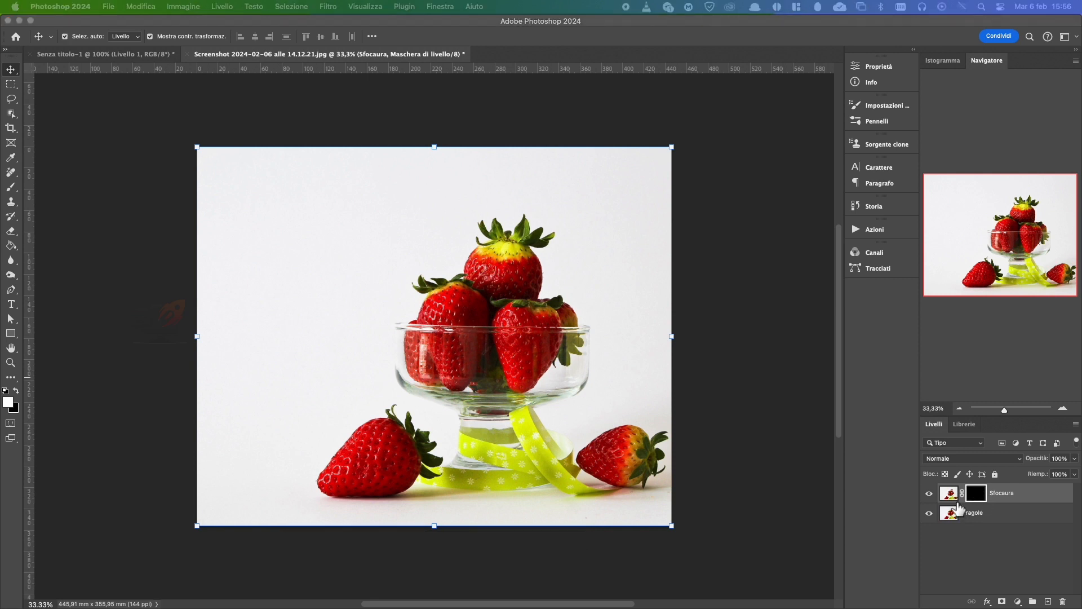
{"action": "left_click", "coordinate": [956, 502]}
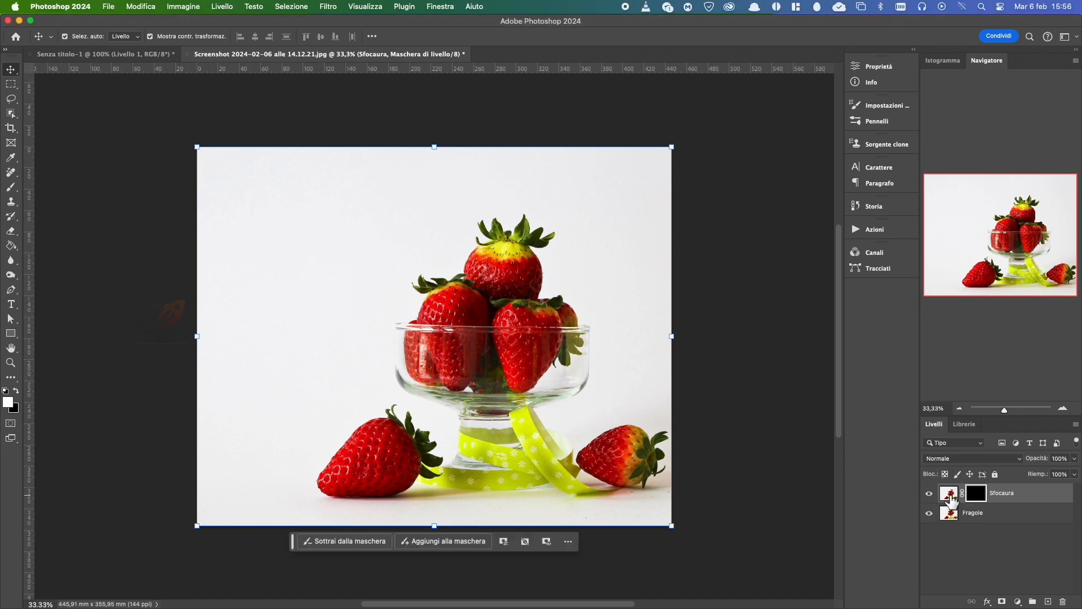
{"action": "left_click", "coordinate": [951, 496]}
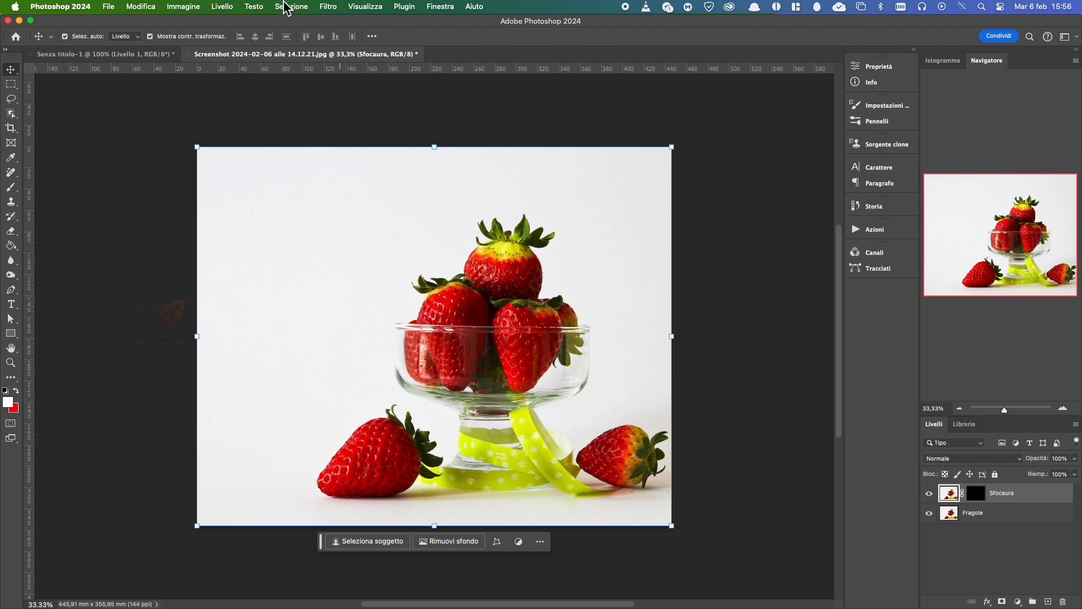
Apply Controllo sfocatura (Gaussian Blur) with a 5.0 pixel radius to the image of the Sfocaura layer
{"action": "left_click", "coordinate": [331, 10]}
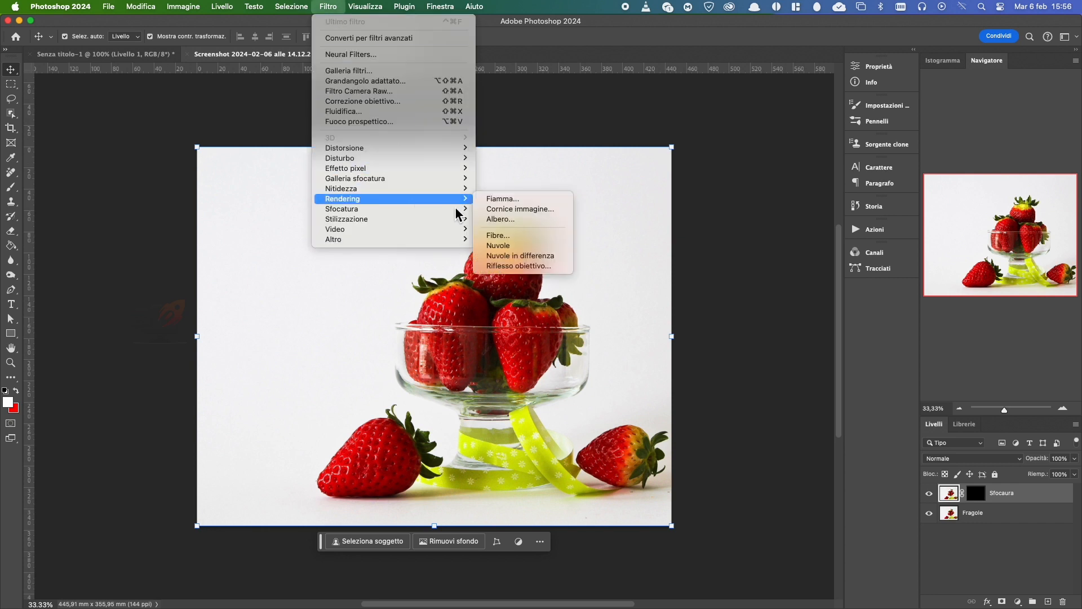
{"action": "mouse_move", "coordinate": [458, 210]}
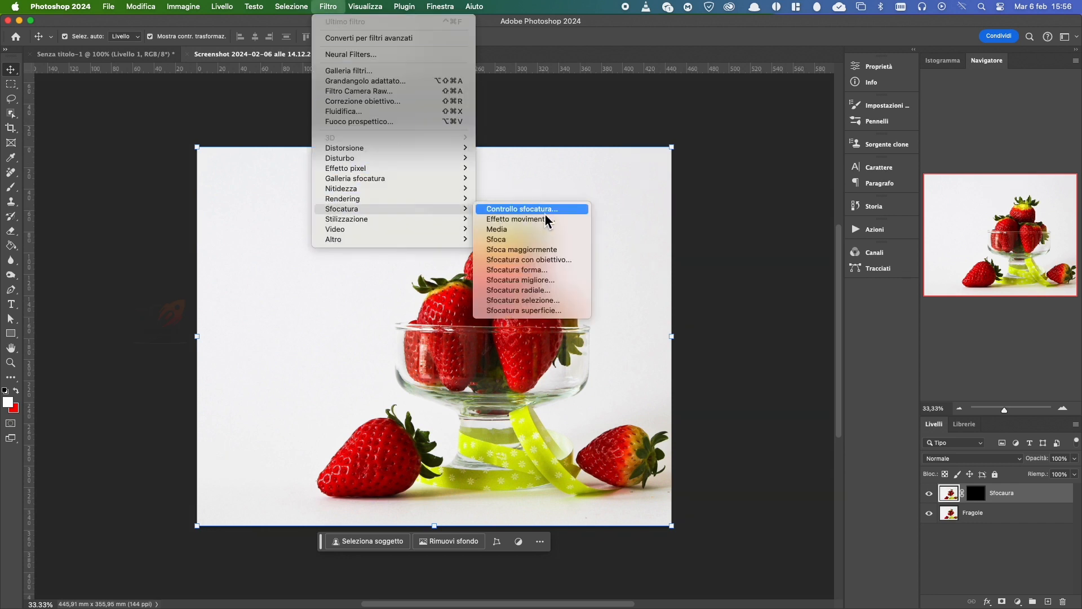
{"action": "left_click", "coordinate": [523, 209]}
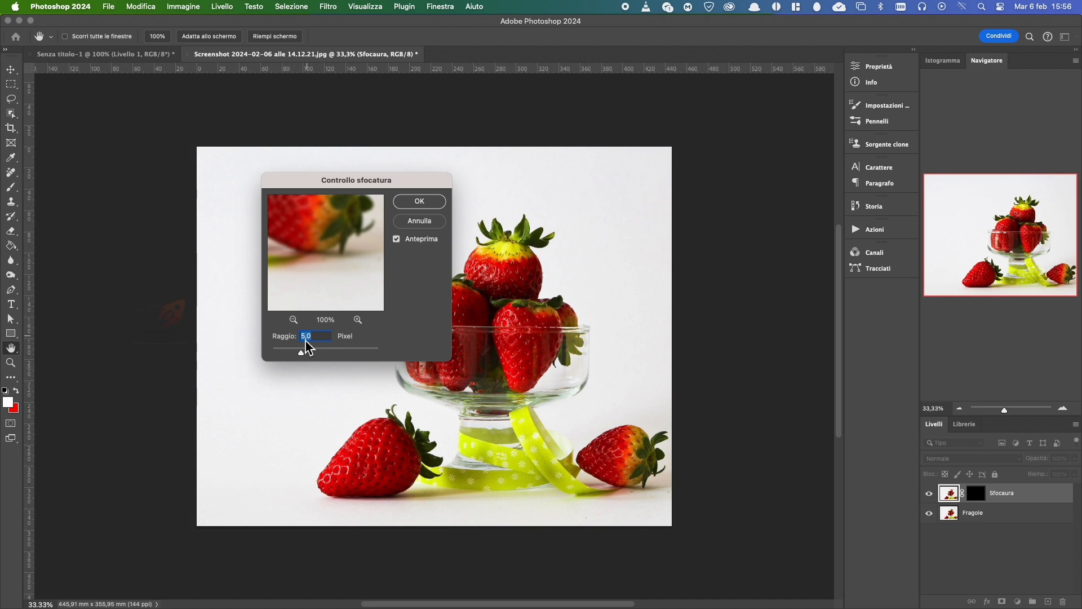
{"action": "left_click", "coordinate": [417, 202]}
{"action": "key", "text": "v"}
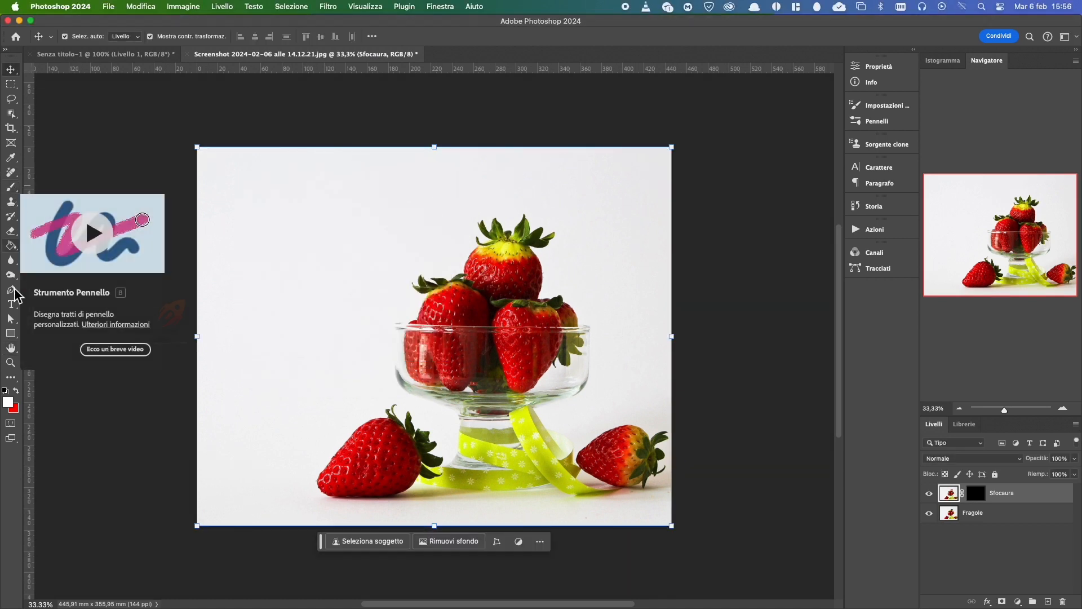
Paint with a white brush on the Sfocaura layer mask over the left strawberry in the bowl to reveal the blur
{"action": "left_click", "coordinate": [8, 401]}
{"action": "left_click", "coordinate": [319, 208]}
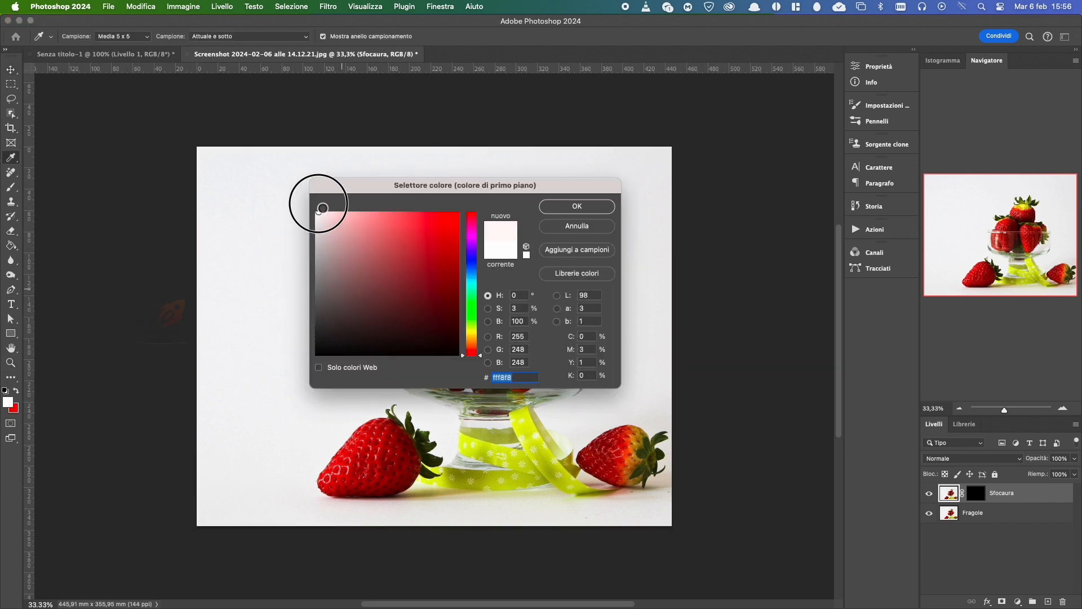
{"action": "left_click", "coordinate": [571, 209]}
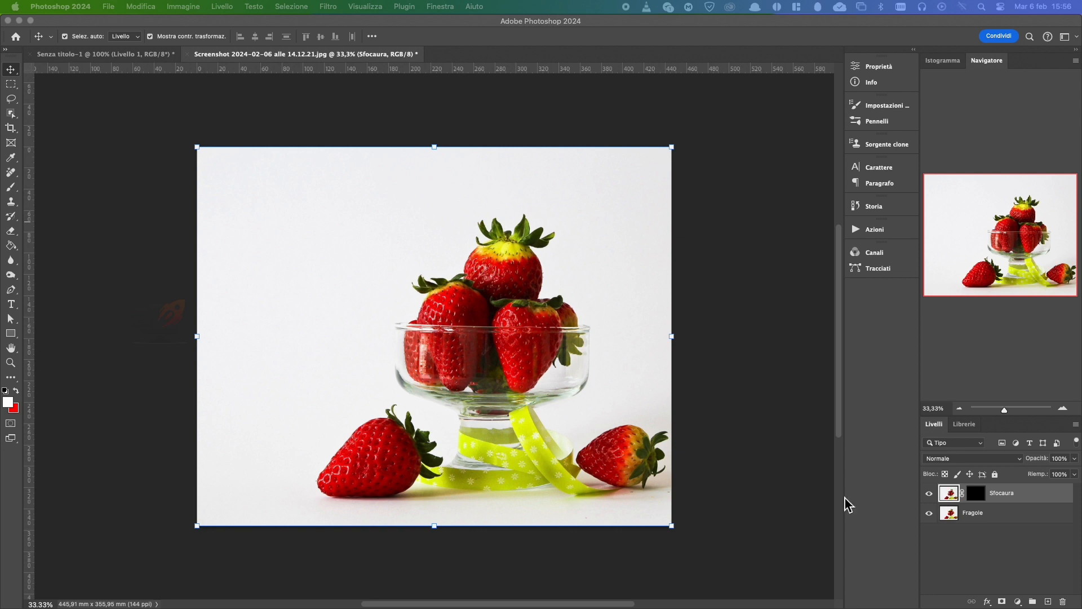
{"action": "left_click", "coordinate": [976, 494]}
{"action": "key", "text": "b"}
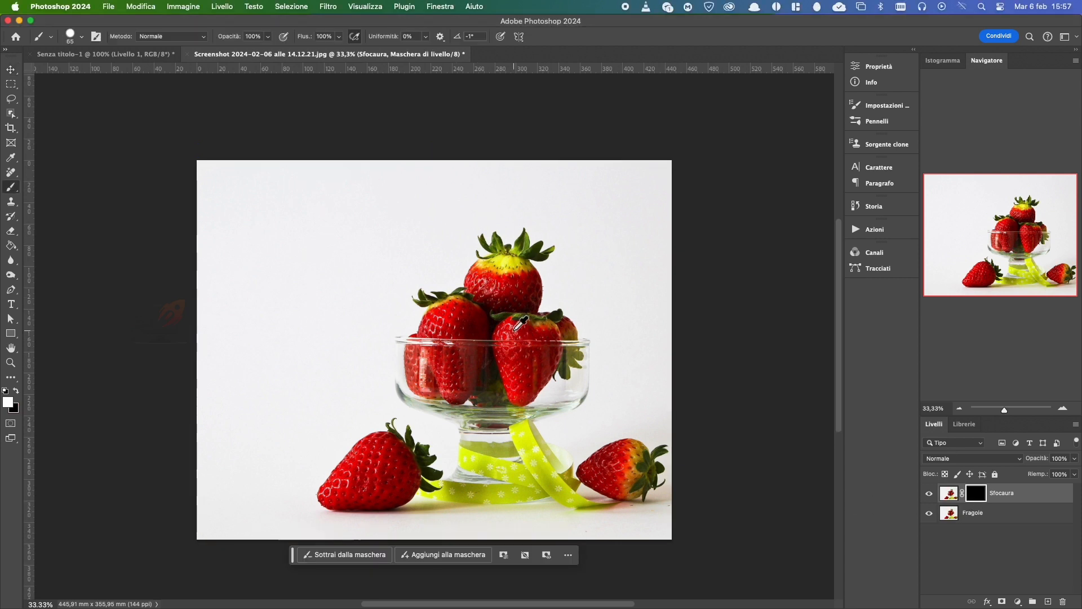
{"action": "scroll", "coordinate": [513, 331], "scroll_direction": "up", "scroll_amount": 3}
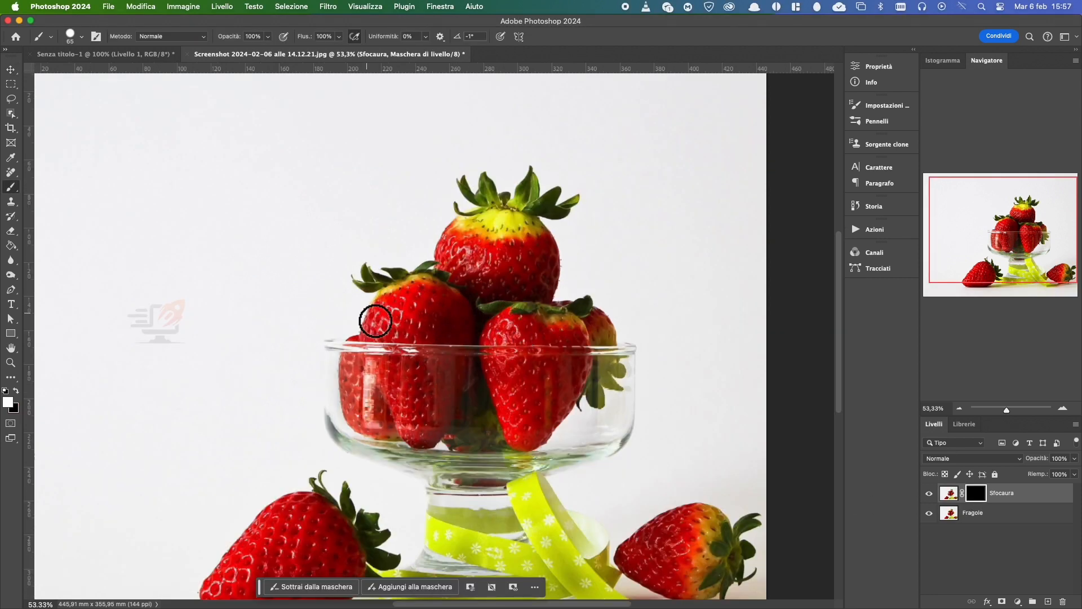
{"action": "mouse_move", "coordinate": [377, 321]}
{"action": "left_mouse_down"}
{"action": "mouse_move", "coordinate": [406, 304]}
{"action": "mouse_move", "coordinate": [384, 334]}
{"action": "mouse_move", "coordinate": [459, 335]}
{"action": "mouse_move", "coordinate": [396, 316]}
{"action": "mouse_move", "coordinate": [475, 313]}
{"action": "mouse_move", "coordinate": [443, 295]}
{"action": "mouse_move", "coordinate": [379, 296]}
{"action": "mouse_move", "coordinate": [396, 289]}
{"action": "mouse_move", "coordinate": [420, 290]}
{"action": "mouse_move", "coordinate": [442, 314]}
{"action": "left_mouse_up"}
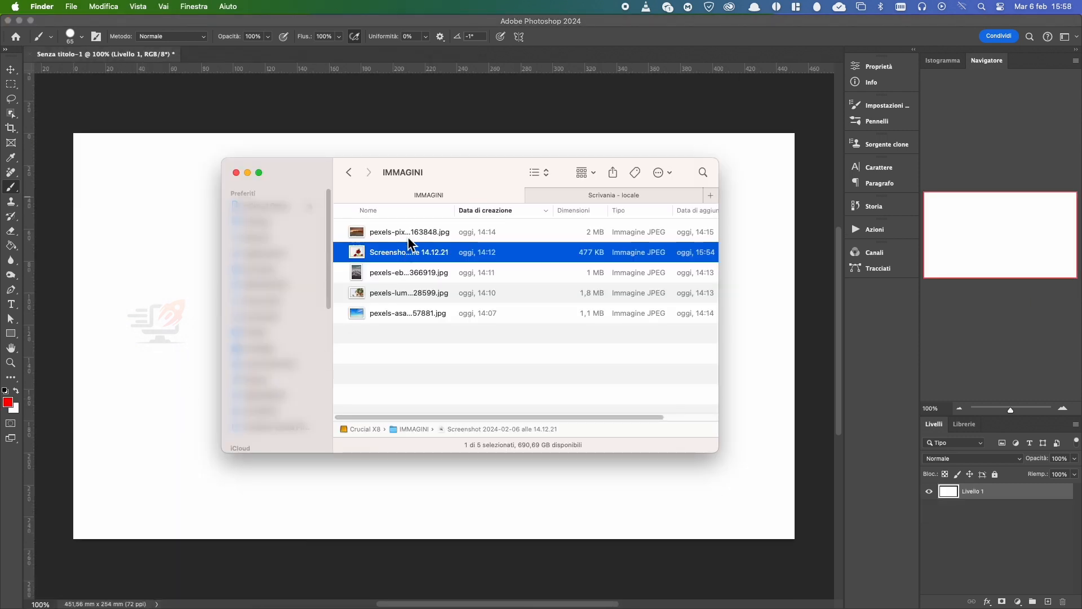
Open the image file pexels-pixabay-163848.jpg from the IMMAGINI folder in Photoshop as a separate document
{"action": "left_click", "coordinate": [407, 235]}
{"action": "left_click", "coordinate": [407, 235]}
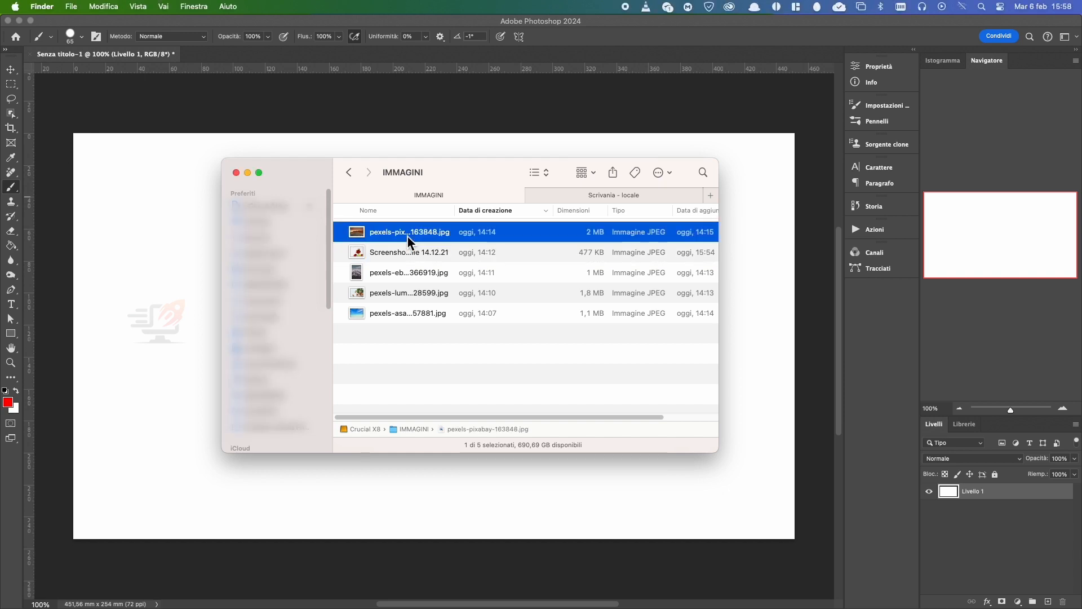
{"action": "right_click", "coordinate": [408, 237]}
{"action": "mouse_move", "coordinate": [472, 253]}
{"action": "left_click", "coordinate": [613, 272]}
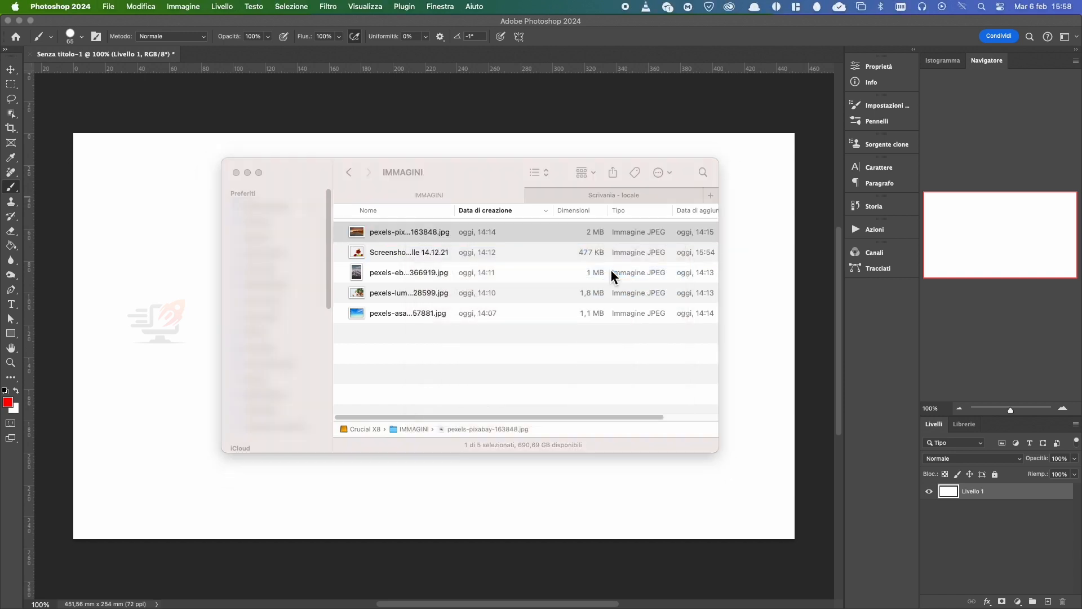
{"action": "key", "text": "Return"}
Try to resize the road photo proportionally to a width of 2000 pixels
{"action": "left_click", "coordinate": [183, 6]}
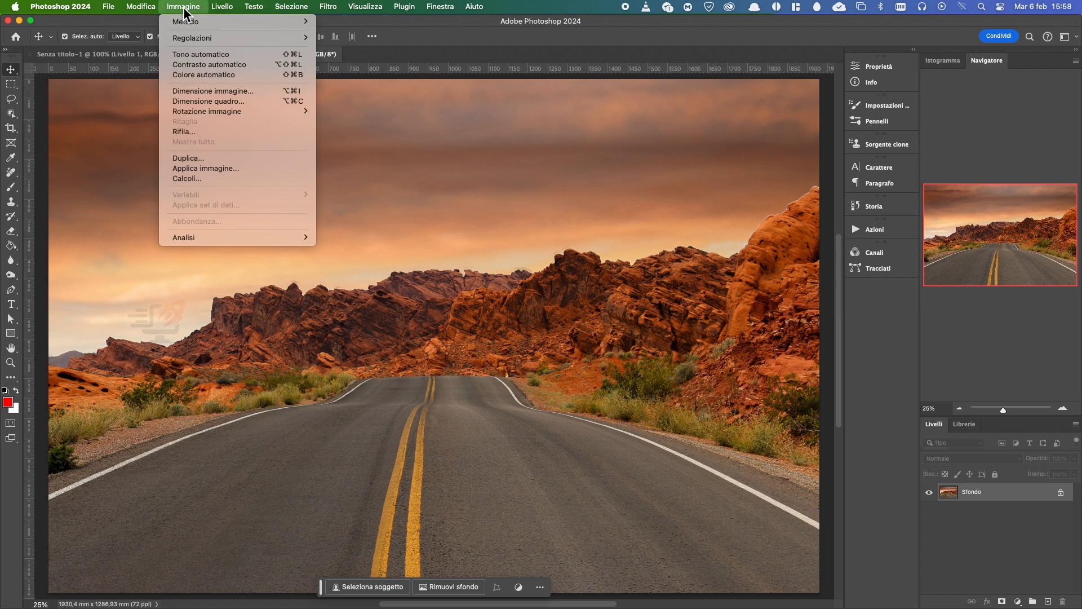
{"action": "left_click", "coordinate": [242, 94]}
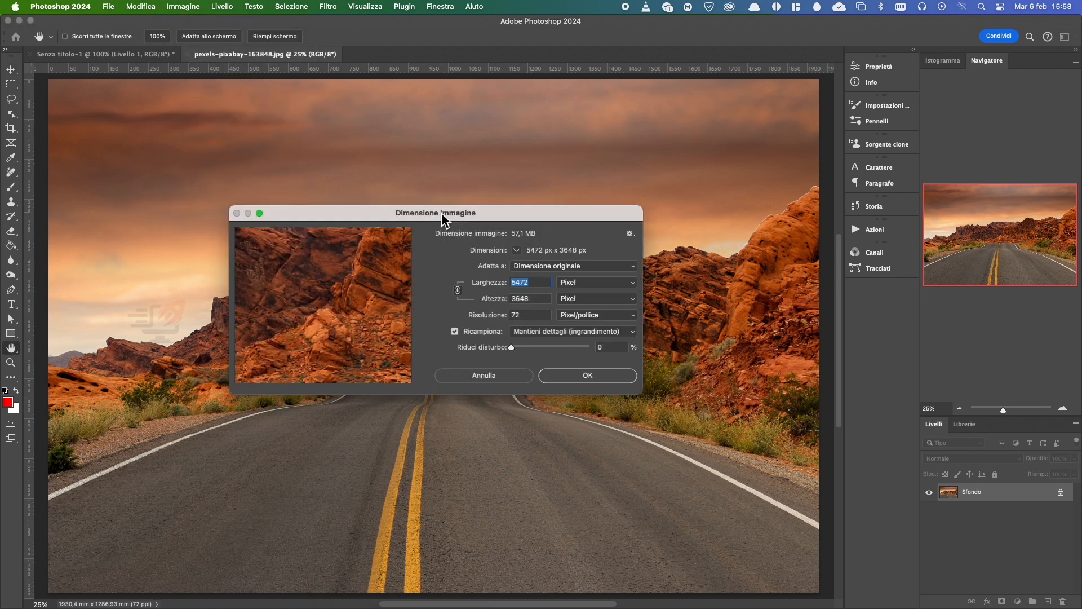
{"action": "type", "text": "2000"}
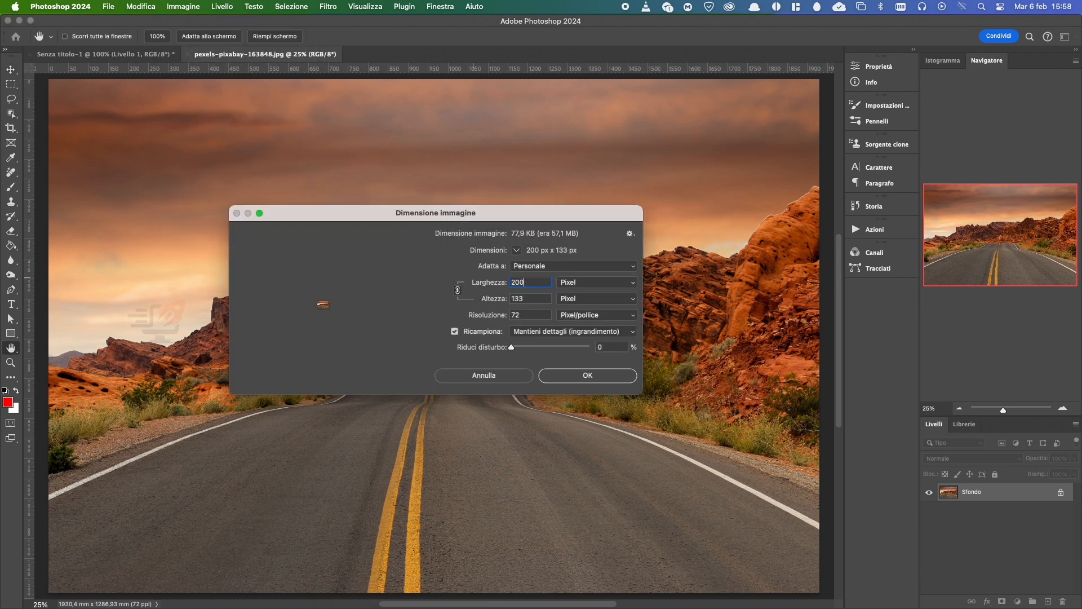
{"action": "left_click", "coordinate": [576, 285]}
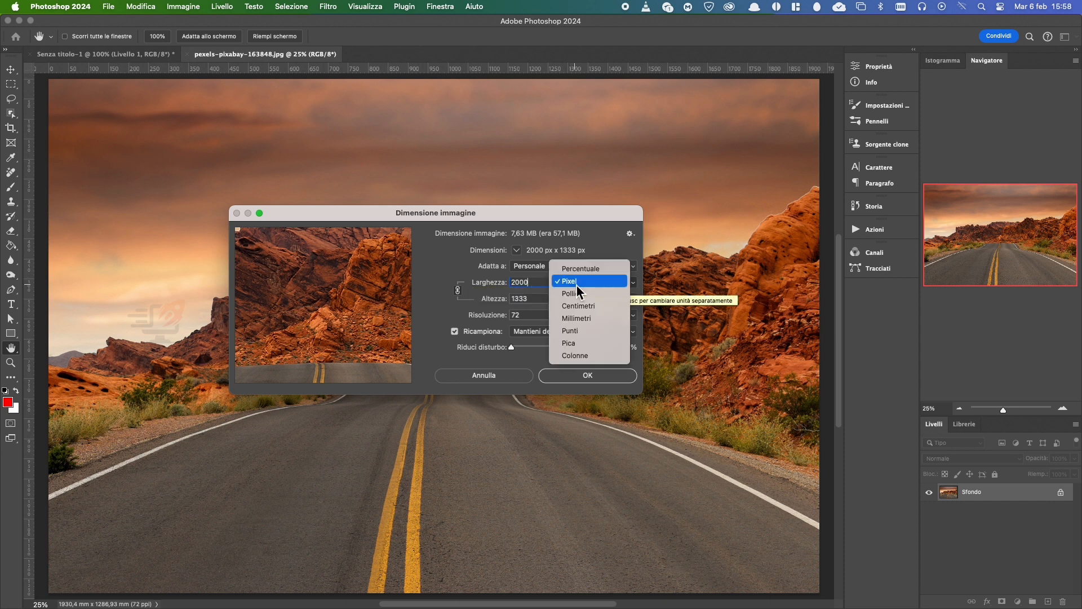
{"action": "left_click", "coordinate": [576, 284]}
{"action": "left_click", "coordinate": [589, 378]}
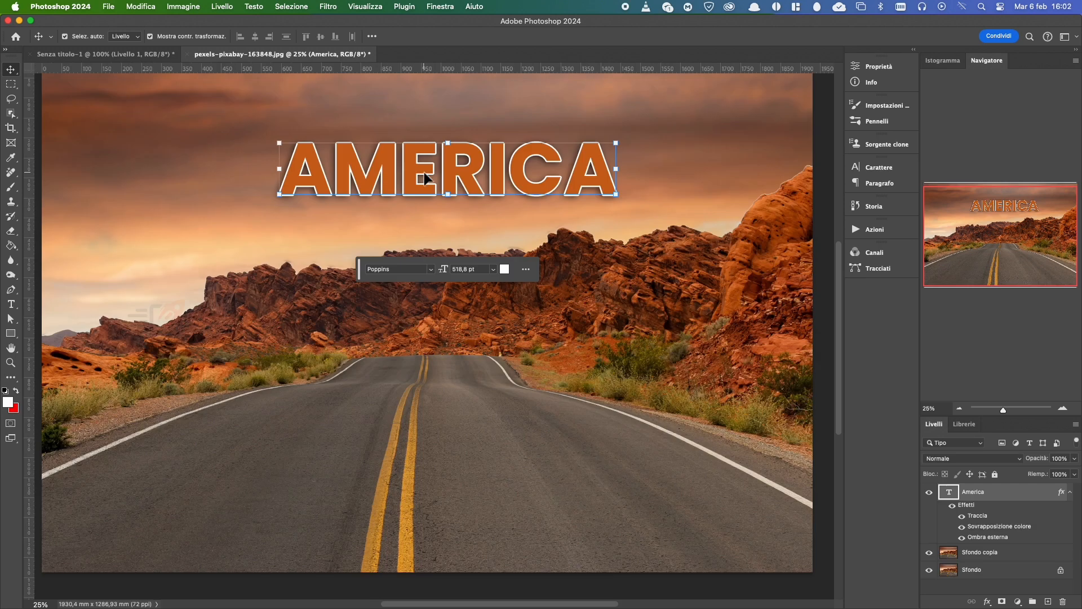
Move the AMERICA text higher in the sky and save the document as America in Photoshop format in the IMMAGINI folder
{"action": "left_click_drag", "start_coordinate": [424, 172], "coordinate": [421, 145]}
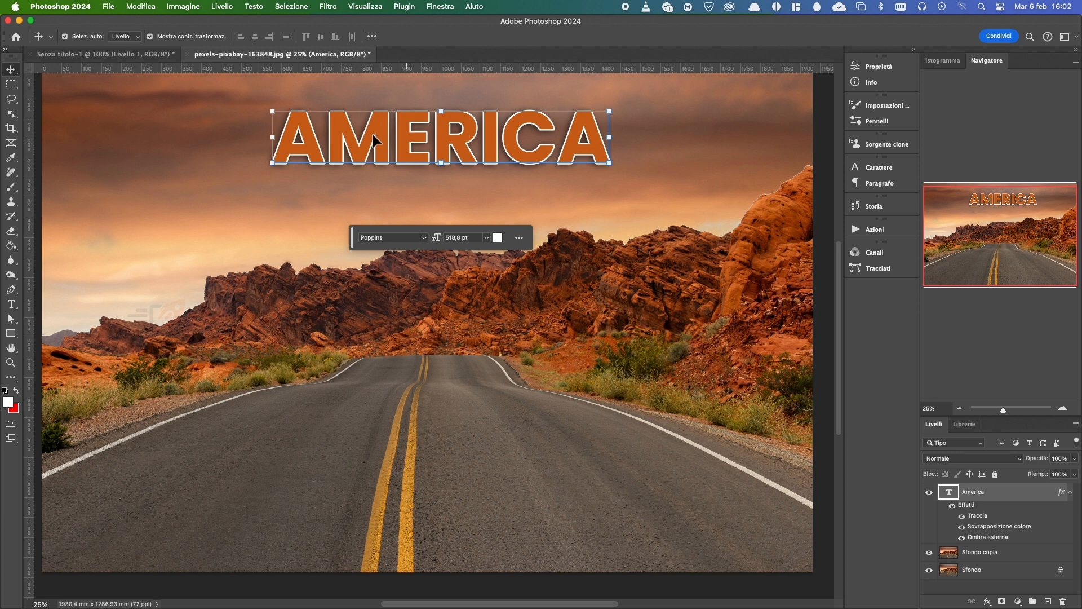
{"action": "left_click", "coordinate": [108, 7]}
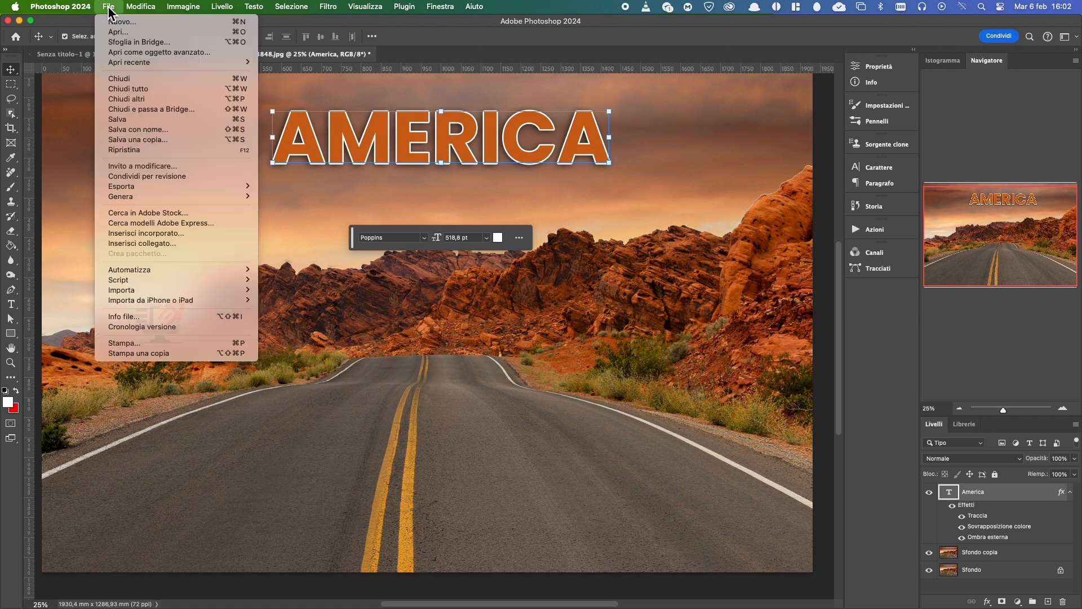
{"action": "left_click", "coordinate": [164, 133]}
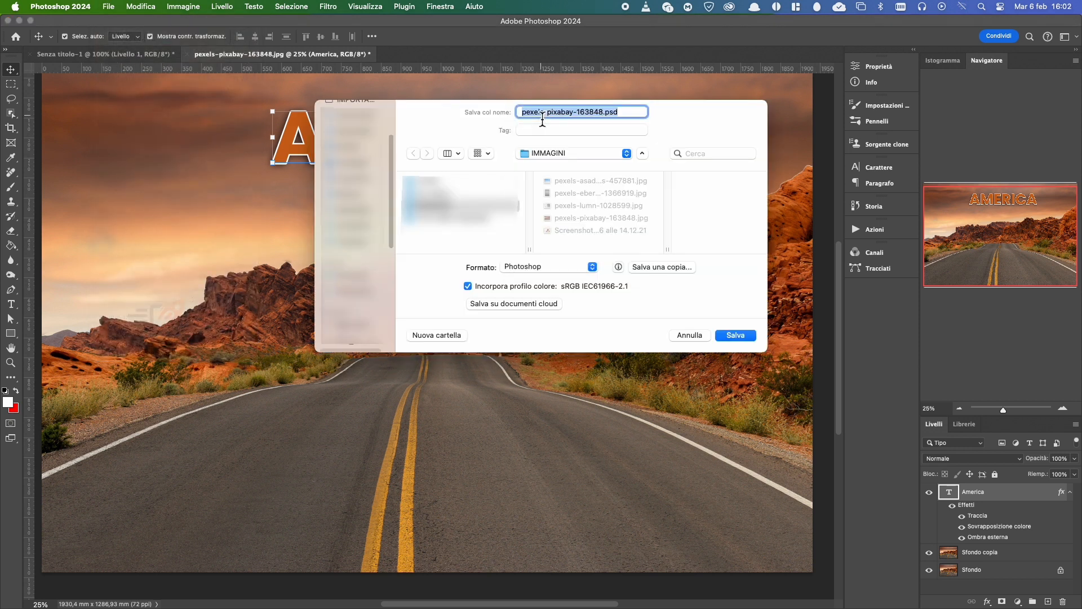
{"action": "type", "text": "America"}
{"action": "left_click", "coordinate": [558, 266]}
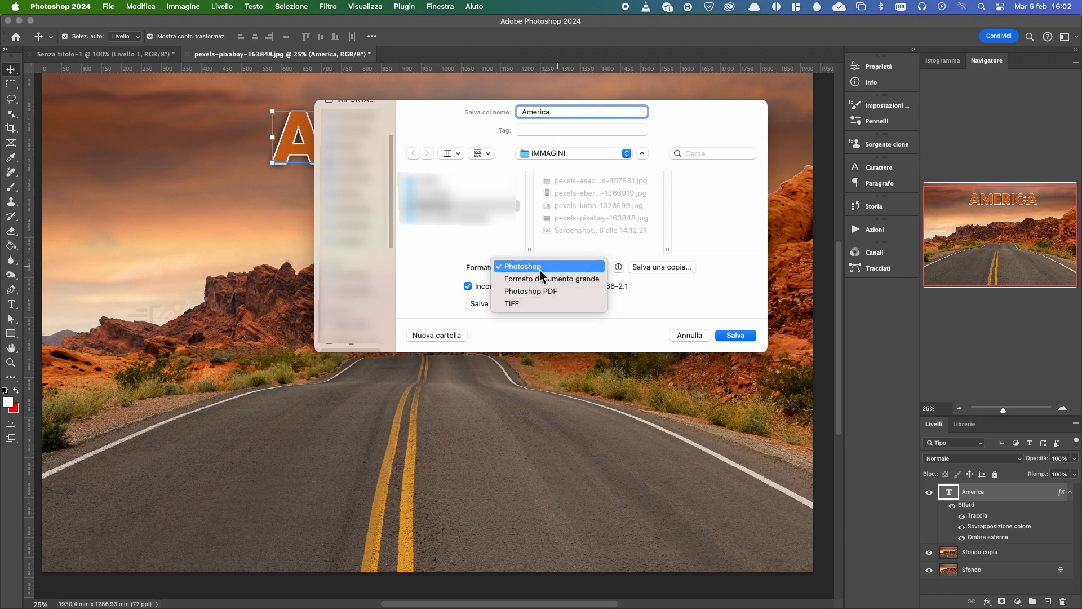
{"action": "left_click", "coordinate": [730, 331]}
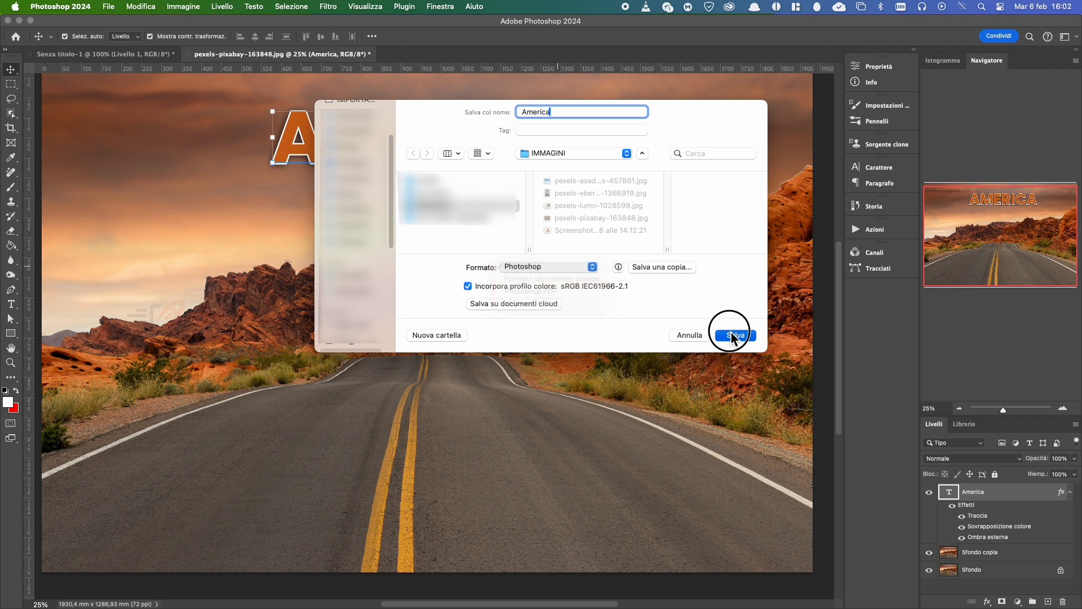
{"action": "left_click", "coordinate": [730, 331]}
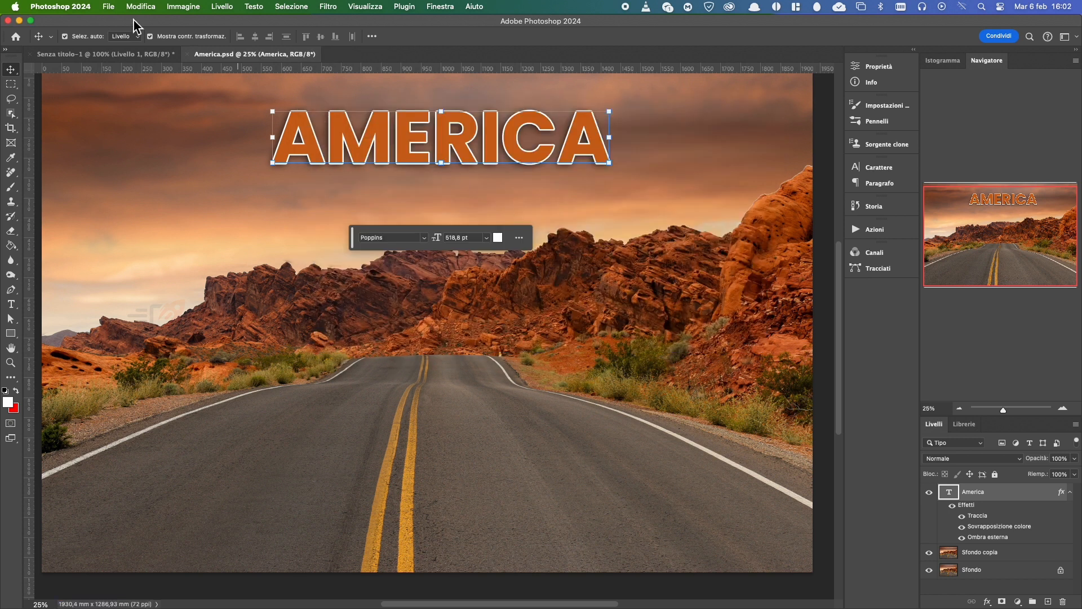
Start a quick PNG export of the America document
{"action": "left_click", "coordinate": [112, 9]}
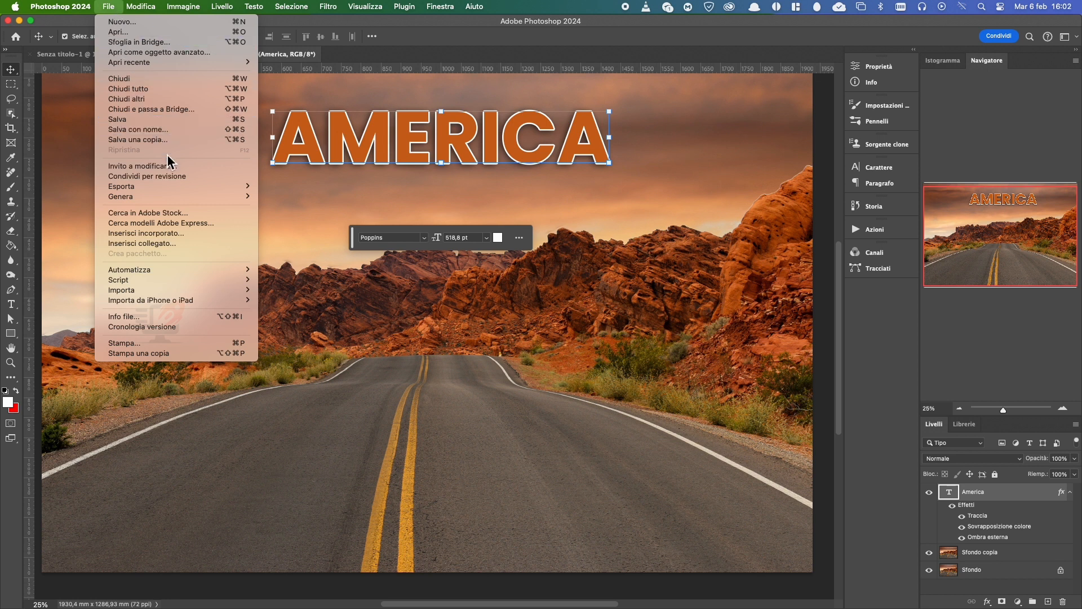
{"action": "mouse_move", "coordinate": [189, 188]}
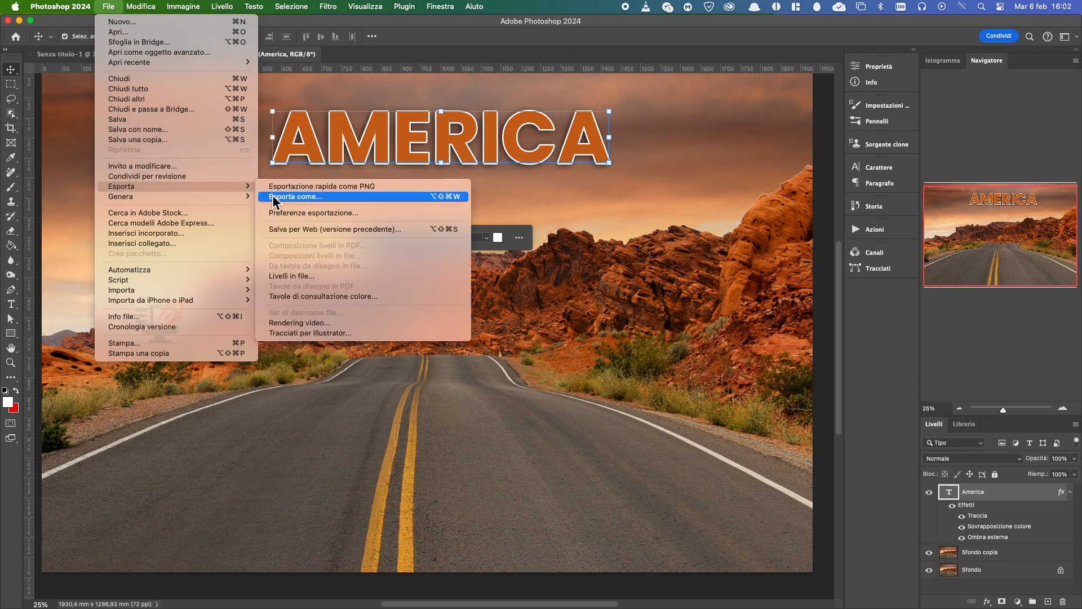
{"action": "left_click", "coordinate": [381, 190]}
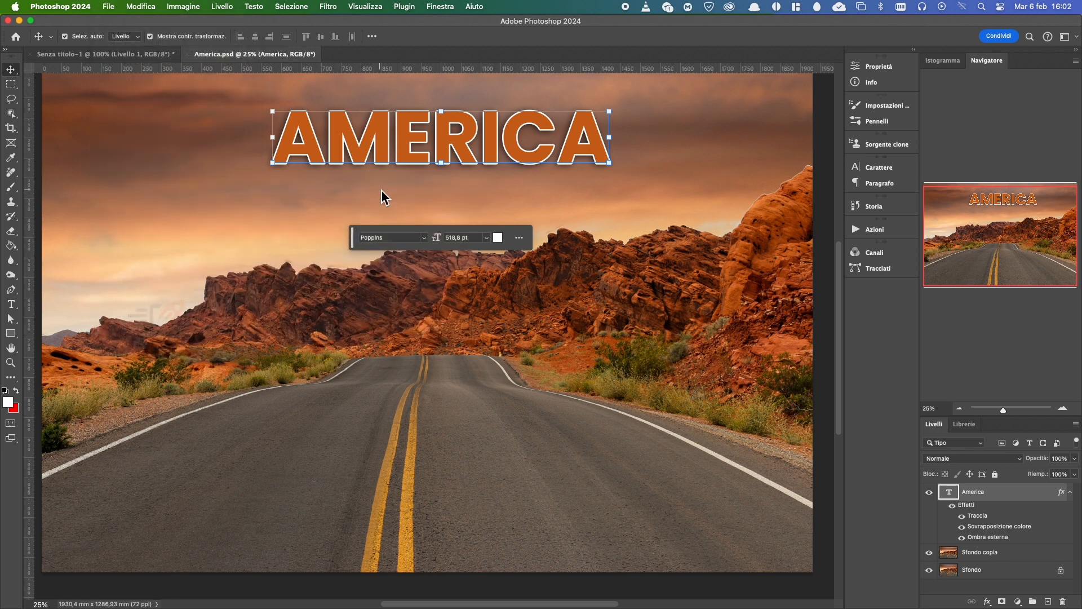
Open the legacy Save for Web export (Salva per Web) for the America document
{"action": "left_click", "coordinate": [110, 6]}
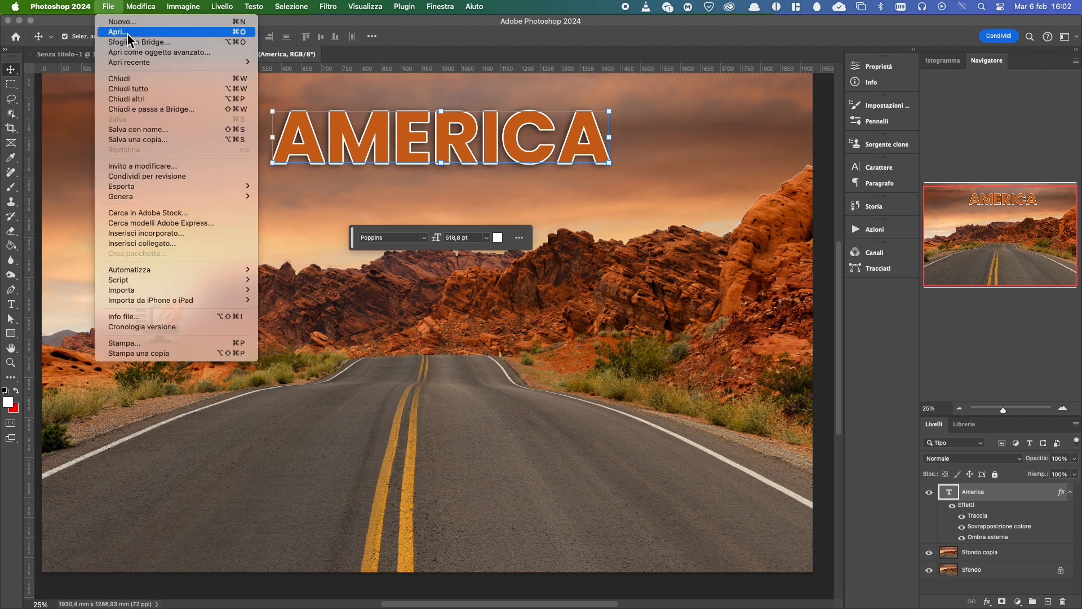
{"action": "mouse_move", "coordinate": [227, 188]}
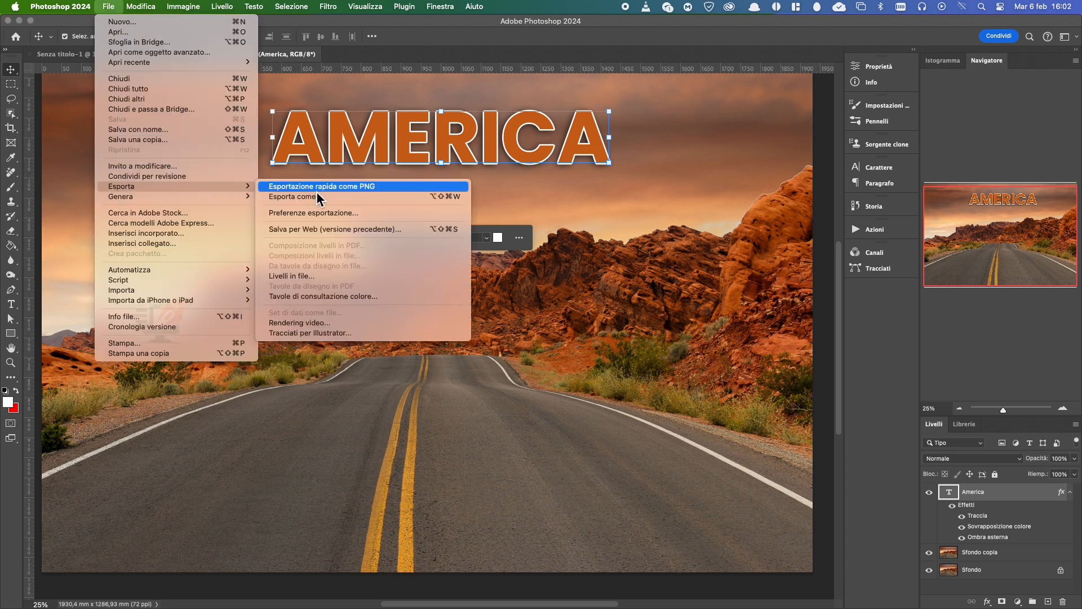
{"action": "left_click", "coordinate": [345, 229]}
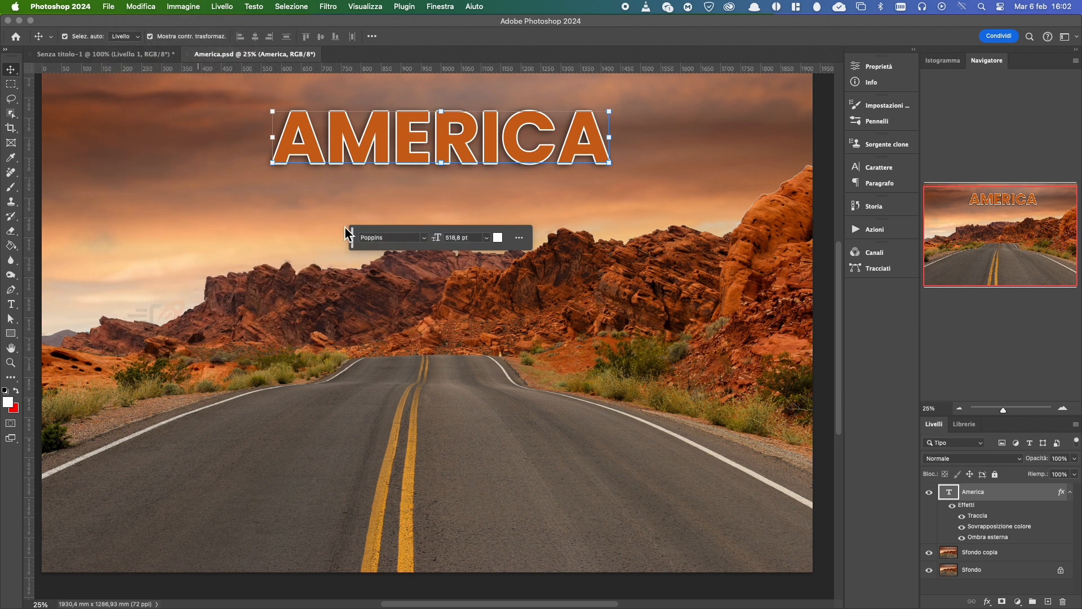